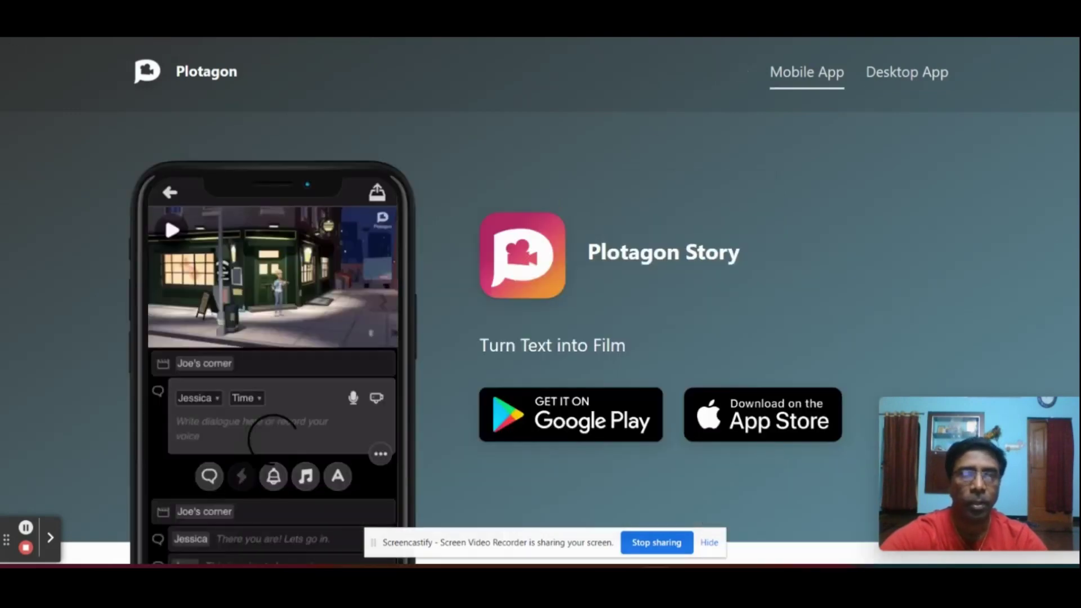
# - Open the Plotagon website from the search results and show its desktop app page
pyautogui.hotkey('alt', 'Left')
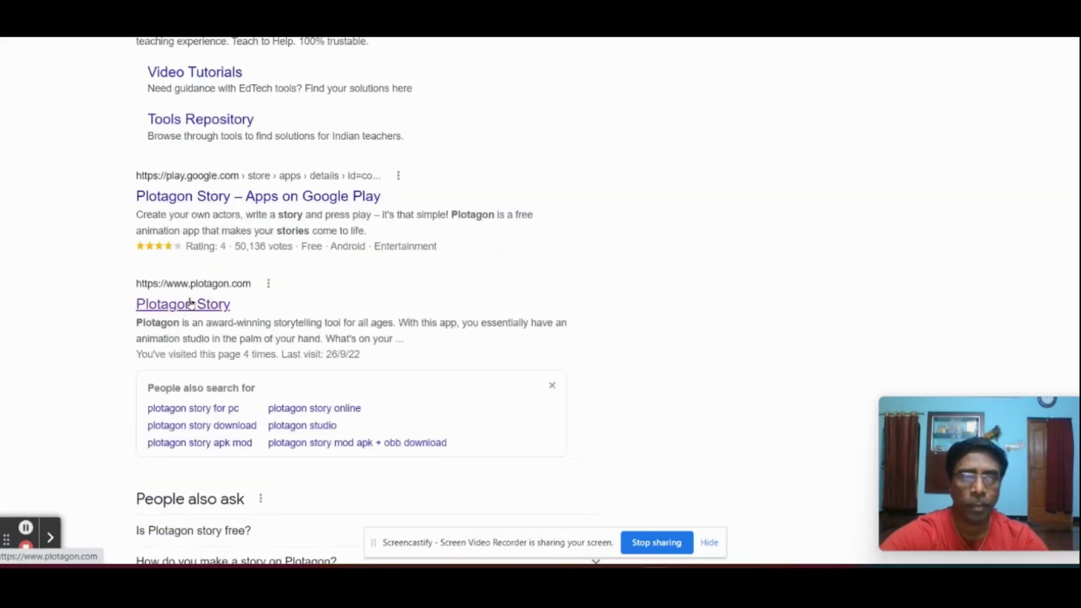
pyautogui.click(189, 310)
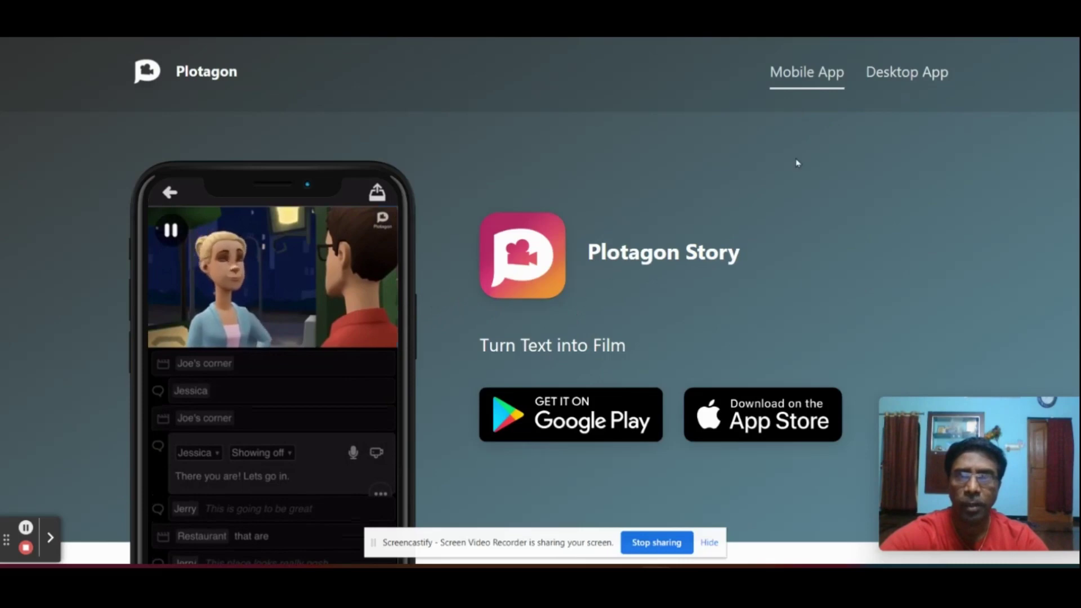
pyautogui.click(933, 70)
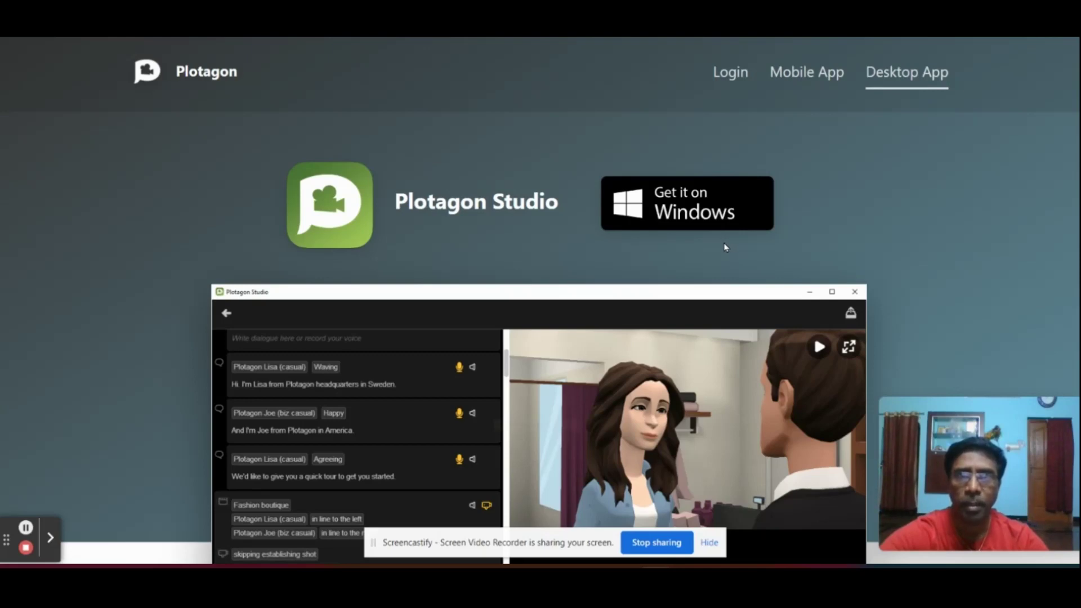
# - Switch to Plotagon Studio, create a new video and add an empty scene to it
pyautogui.hotkey('alt', 'Tab')
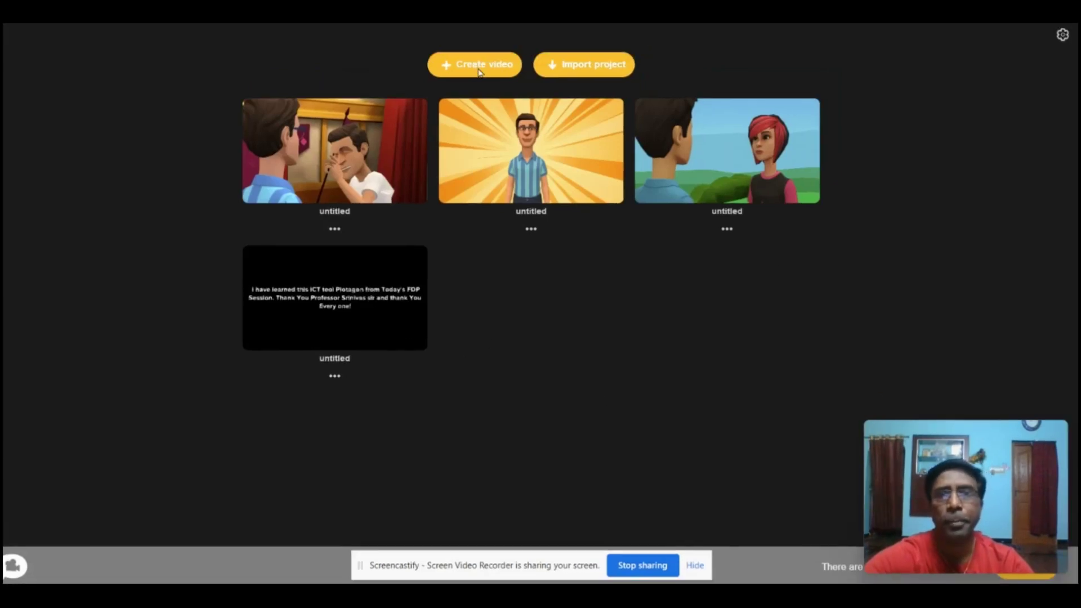
pyautogui.click(478, 71)
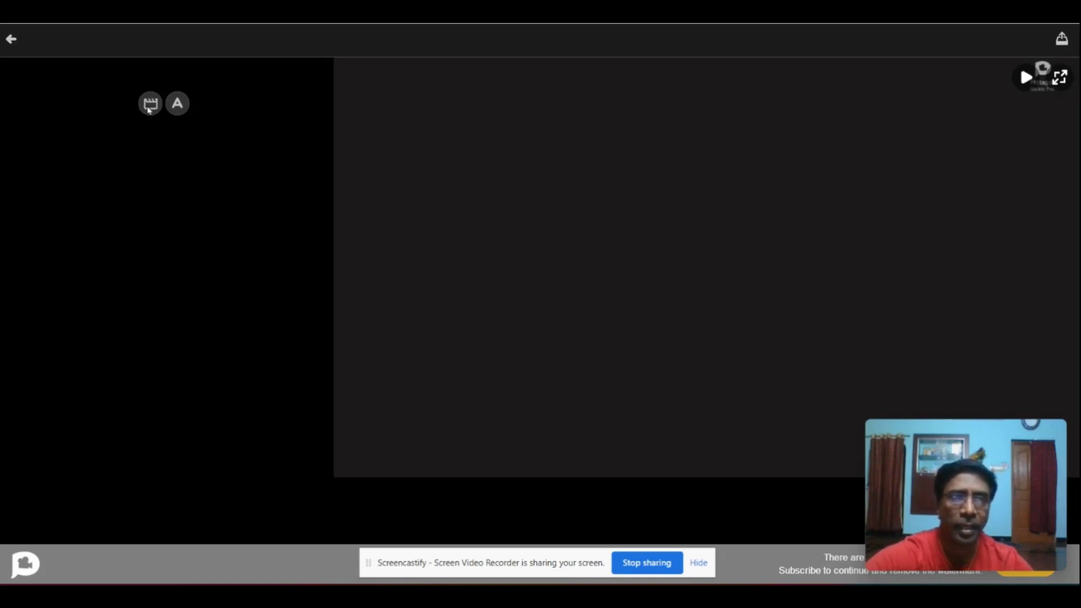
pyautogui.click(149, 111)
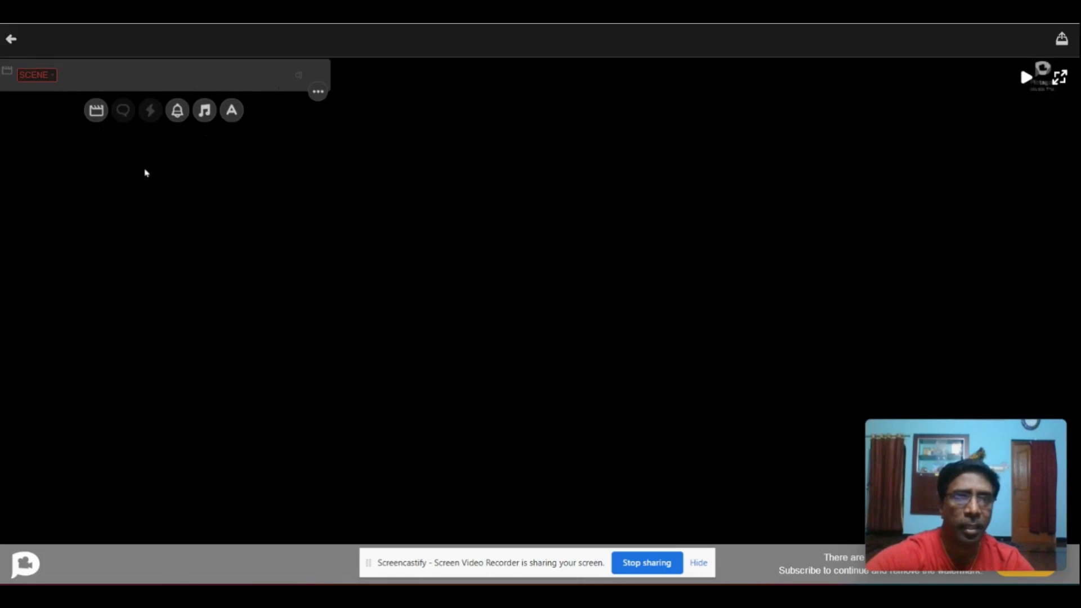
# - Browse the scene library and set the new scene's location to Conference room 2 from the Office category
pyautogui.click(54, 79)
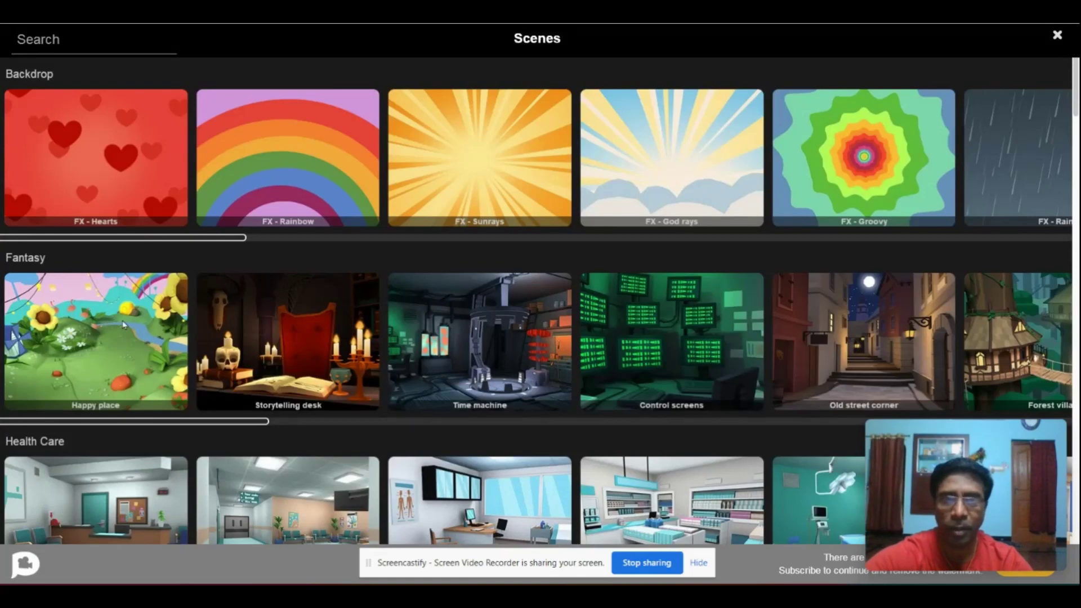
pyautogui.scroll(-2, 123, 324)
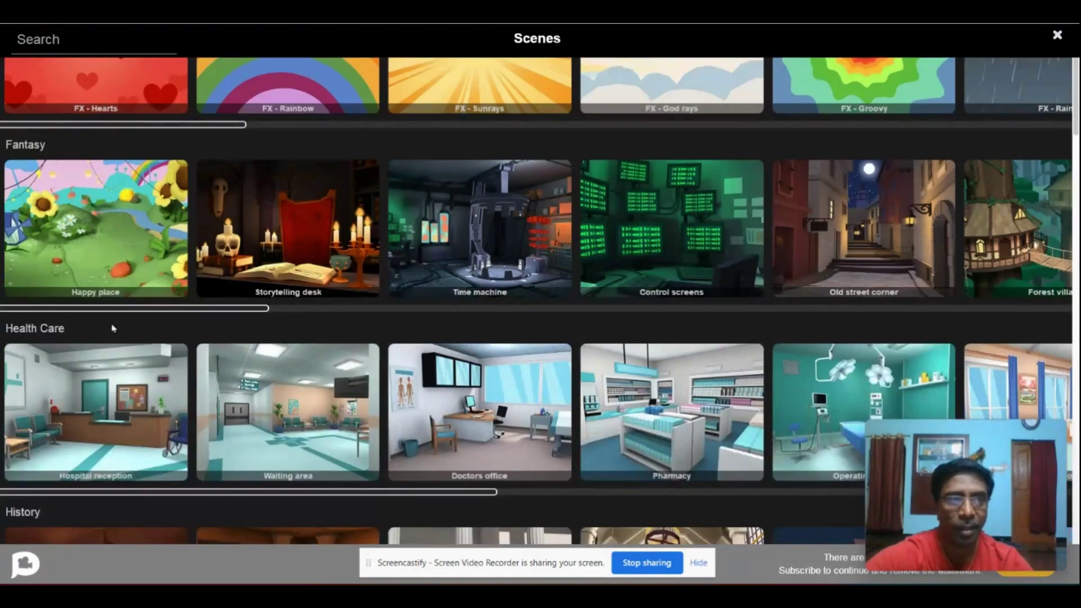
pyautogui.scroll(-1, 113, 328)
pyautogui.scroll(-4, 109, 331)
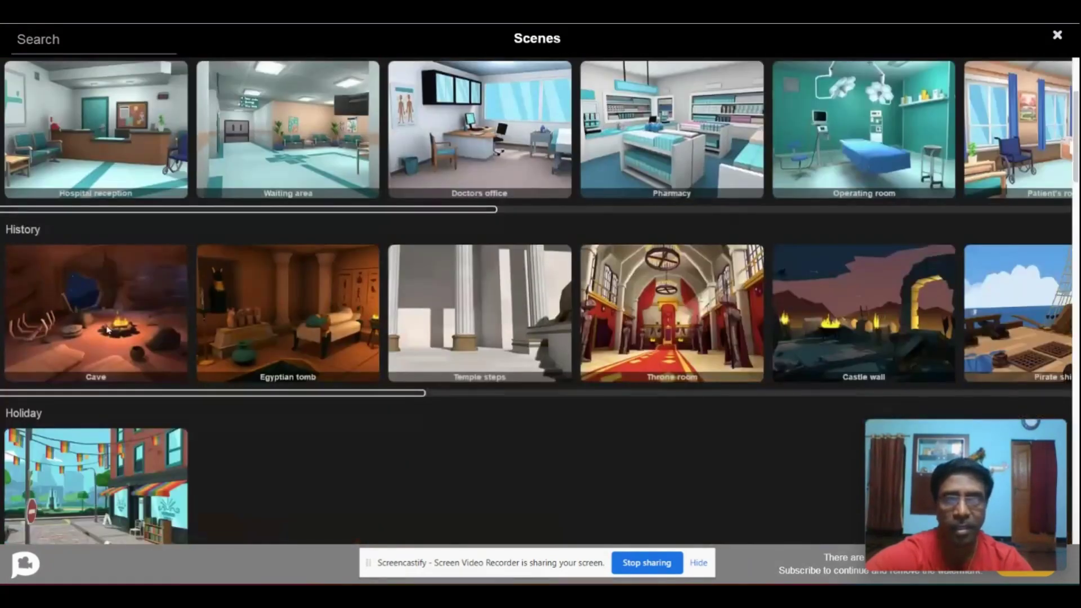
pyautogui.scroll(-4, 107, 324)
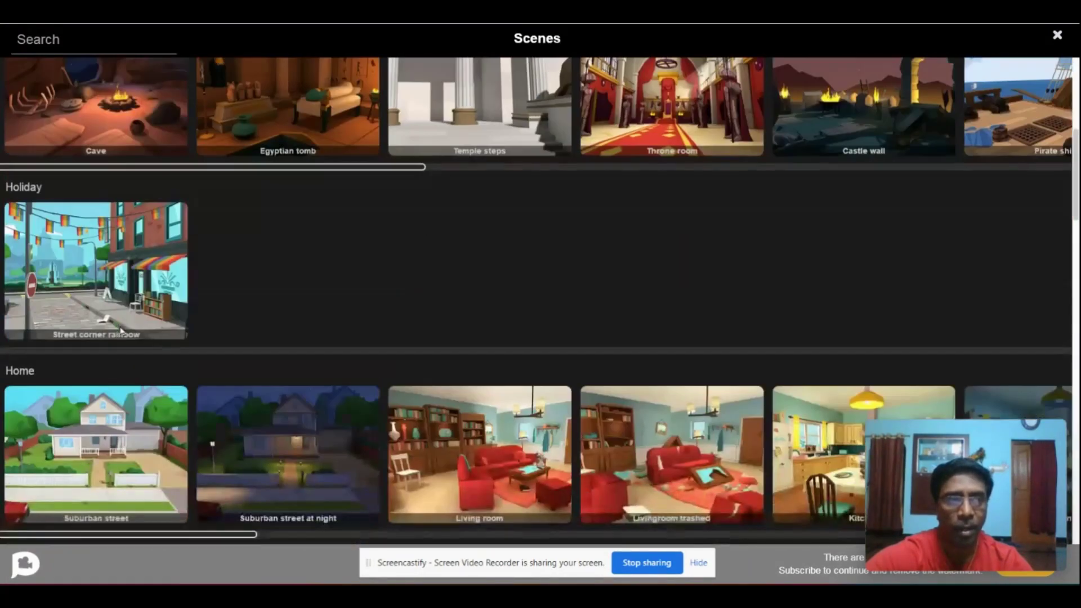
pyautogui.scroll(-2, 119, 330)
pyautogui.scroll(-6, 119, 334)
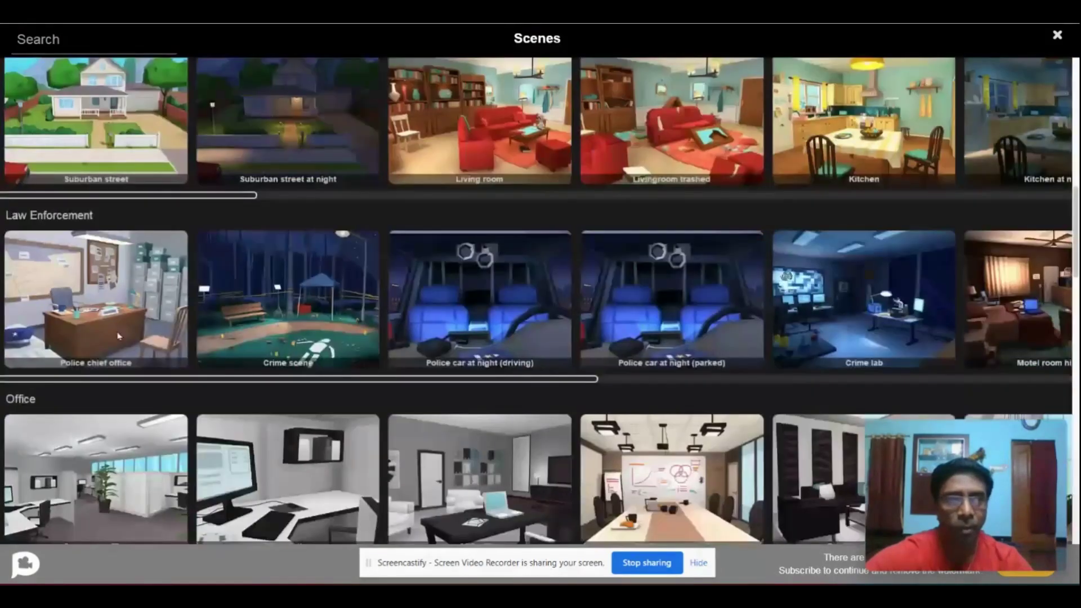
pyautogui.scroll(-7, 120, 337)
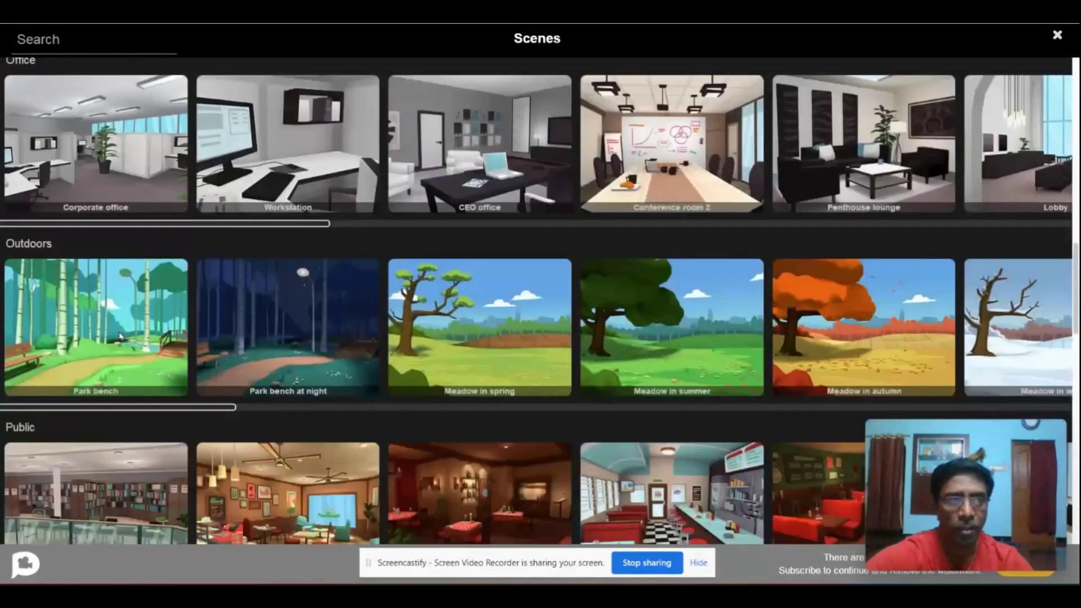
pyautogui.scroll(-6, 121, 336)
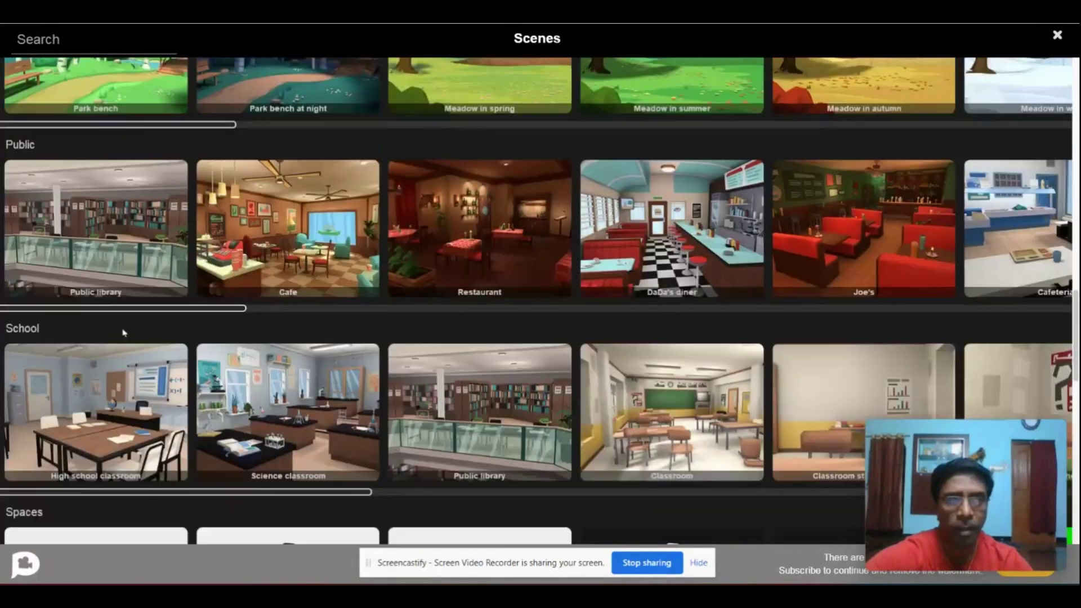
pyautogui.scroll(6, 120, 332)
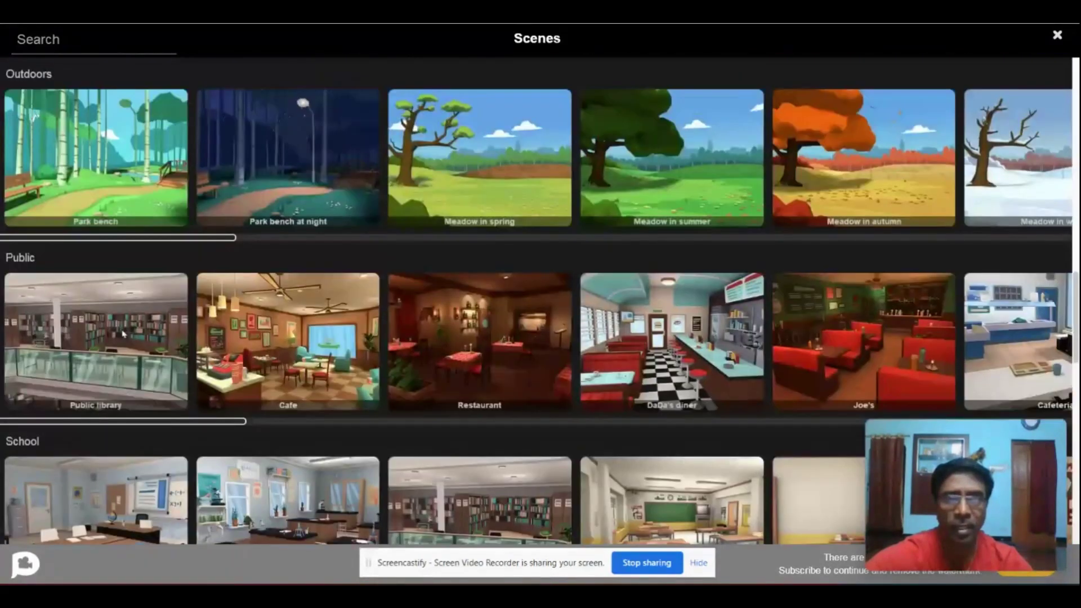
pyautogui.scroll(-2, 123, 333)
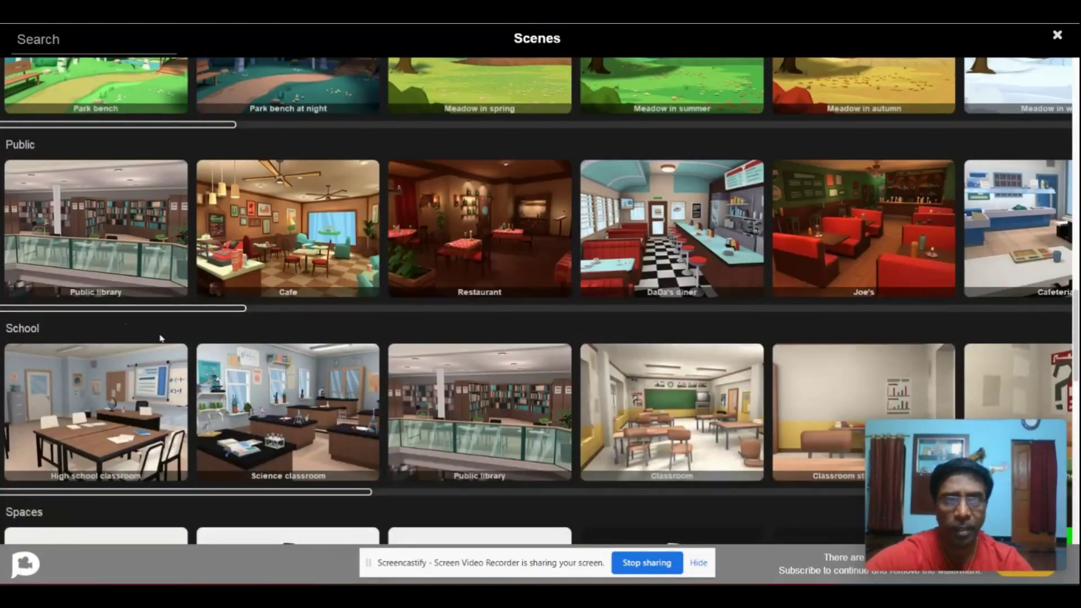
pyautogui.scroll(-2, 161, 337)
pyautogui.scroll(5, 145, 334)
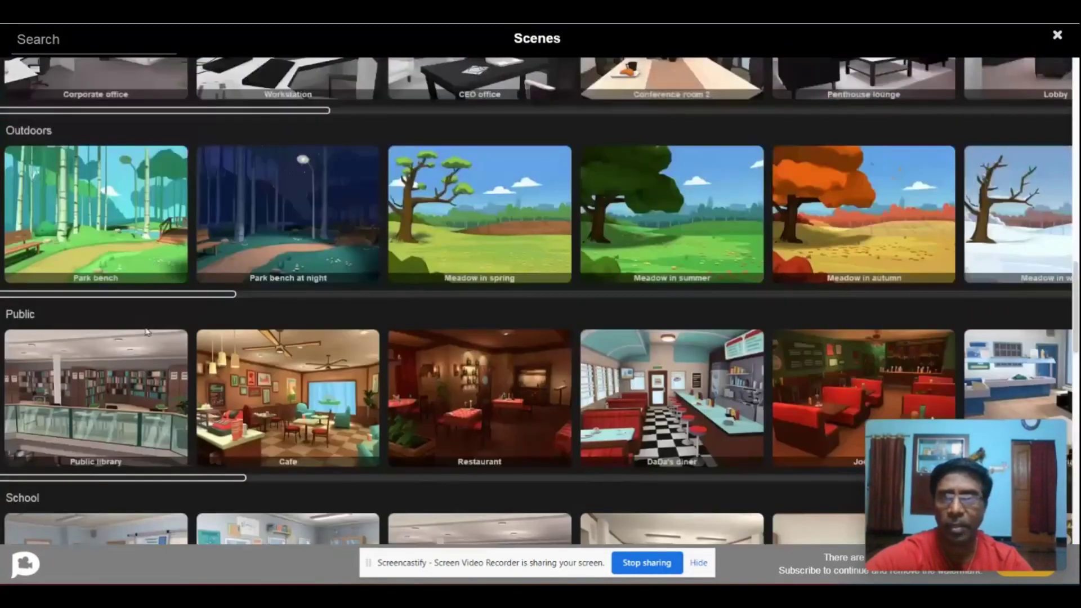
pyautogui.scroll(2, 147, 333)
pyautogui.scroll(1, 146, 332)
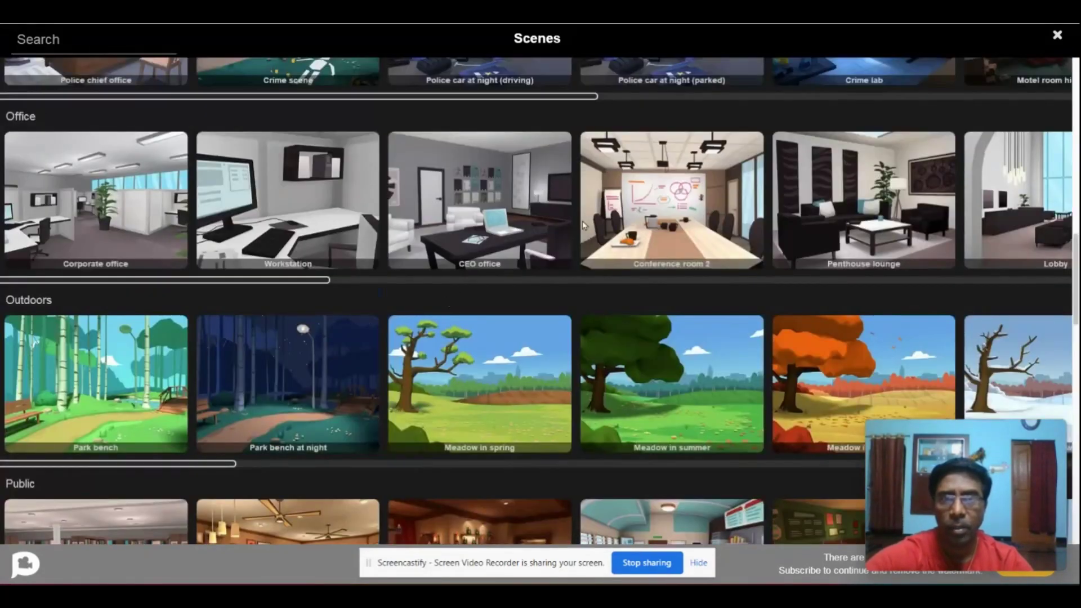
pyautogui.click(672, 220)
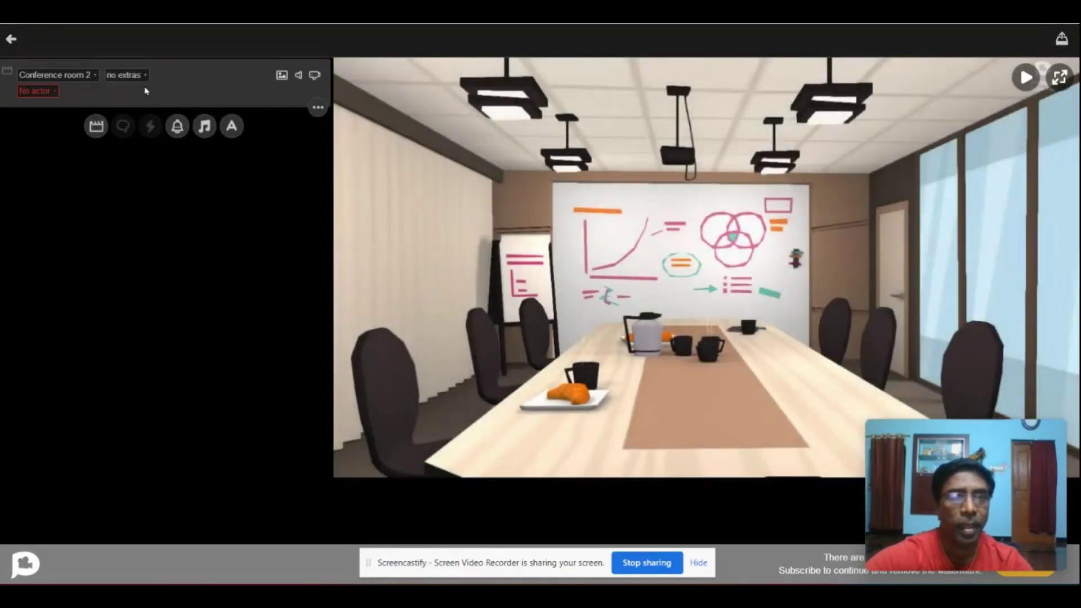
# - Look through the available characters for the scene's empty actor slot and start creating a new character
pyautogui.click(57, 92)
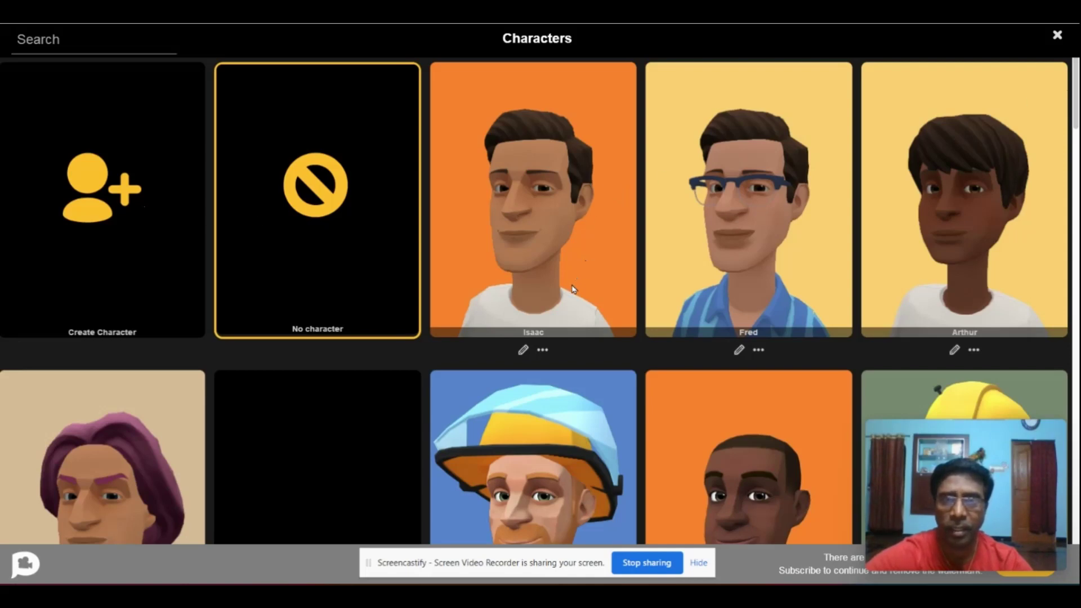
pyautogui.scroll(-8, 565, 310)
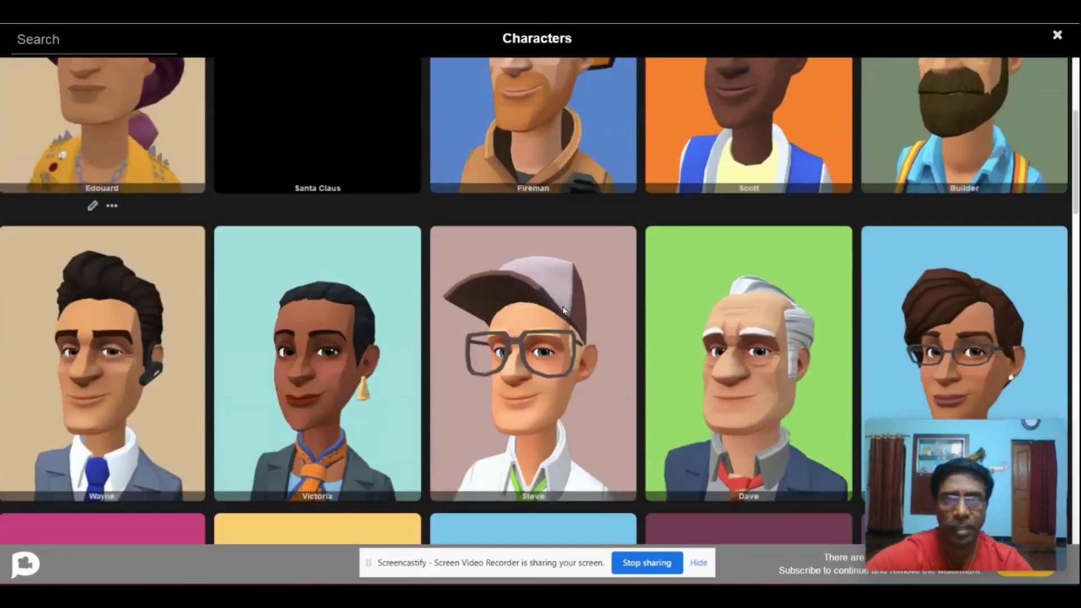
pyautogui.scroll(-14, 564, 309)
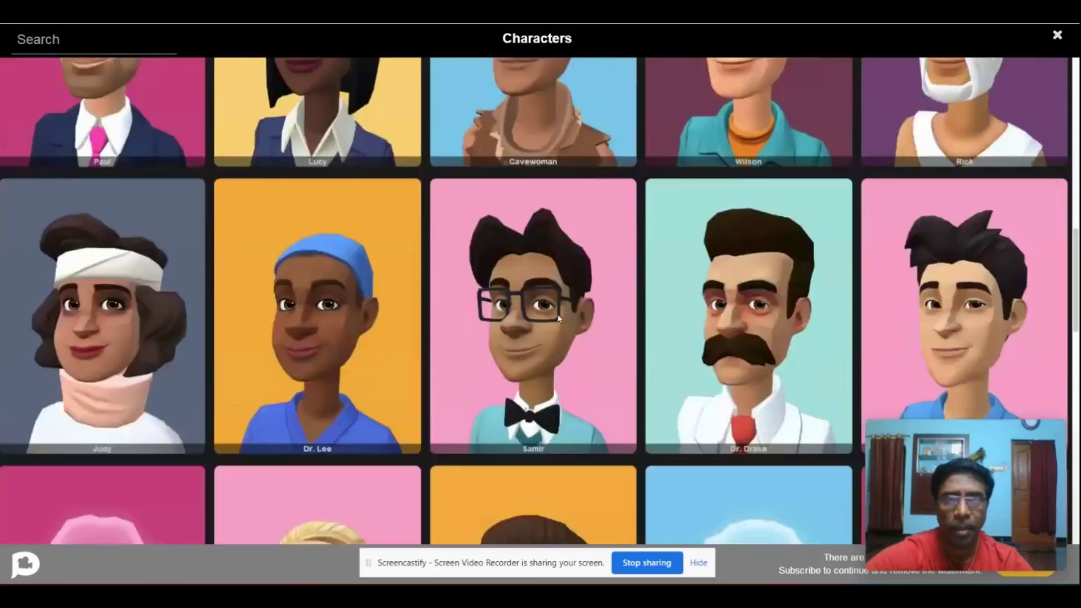
pyautogui.scroll(20, 556, 319)
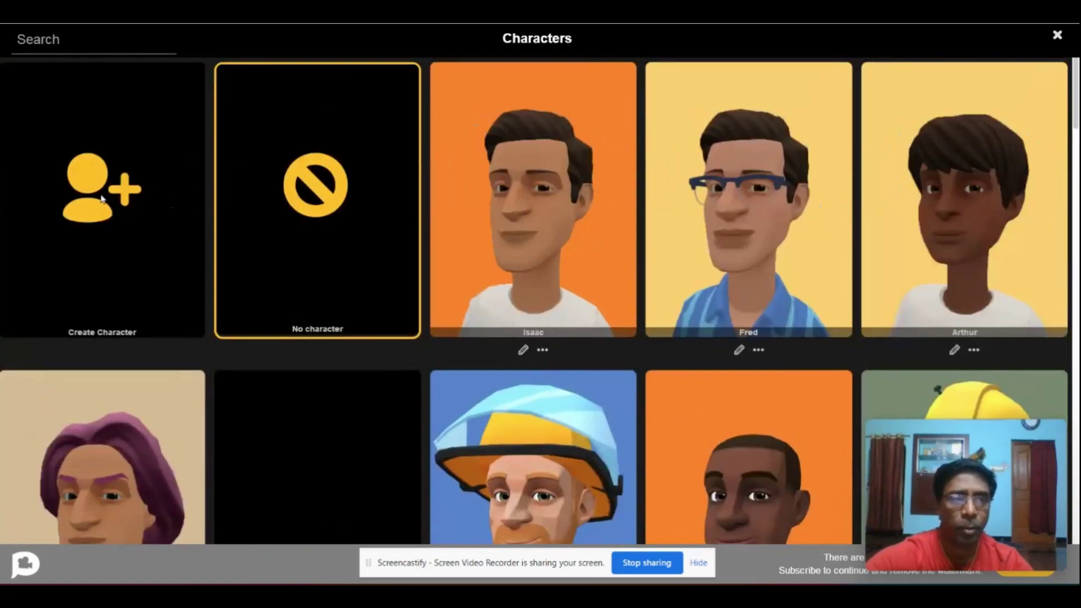
pyautogui.click(102, 198)
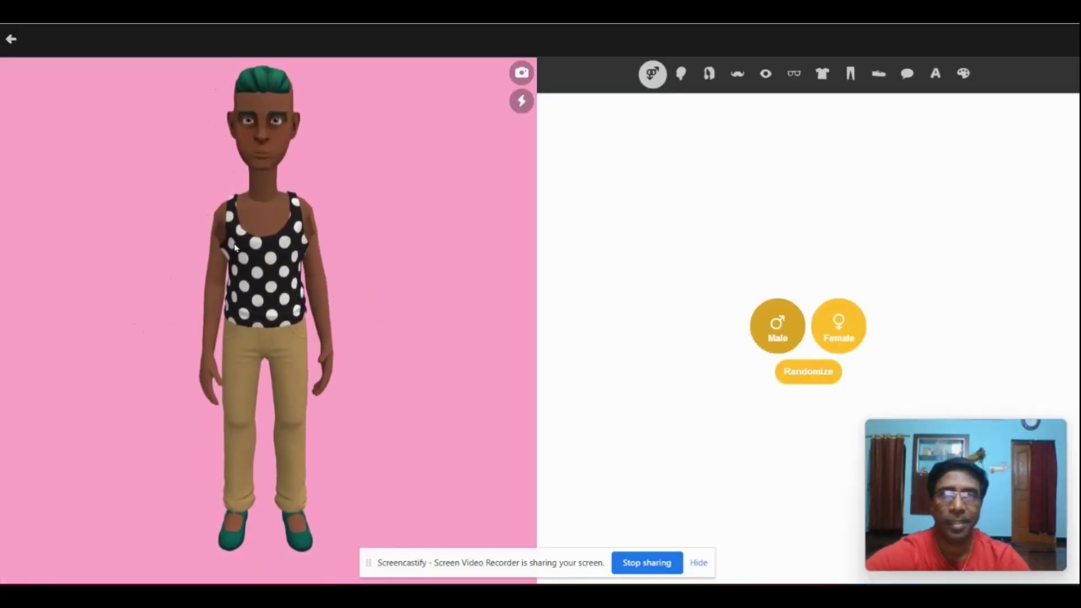
# - Try a randomized look and the female body for the new character, and settle on the male one
pyautogui.click(809, 375)
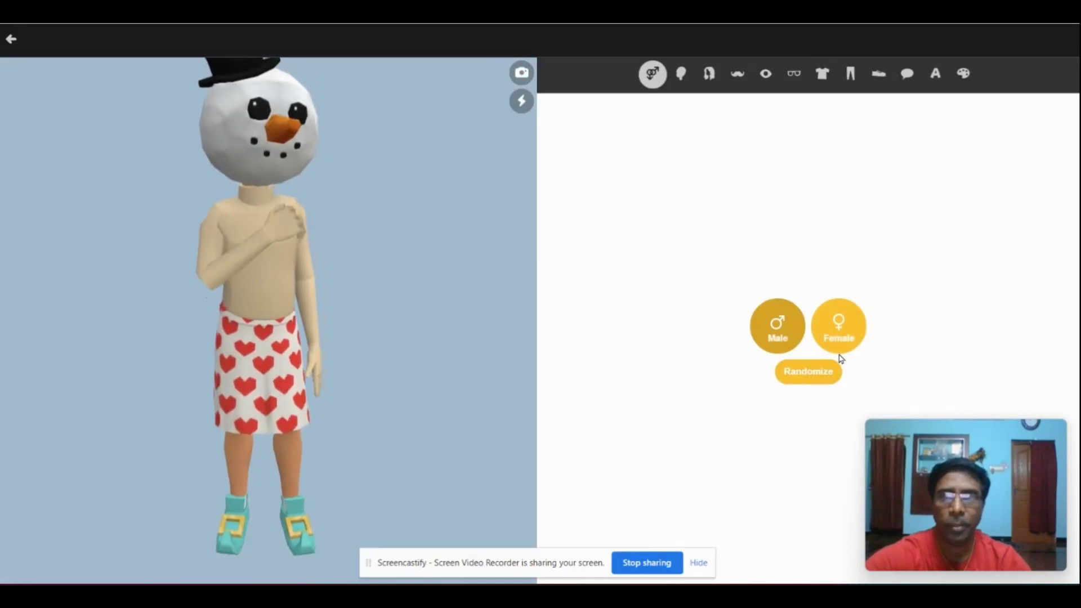
pyautogui.click(845, 345)
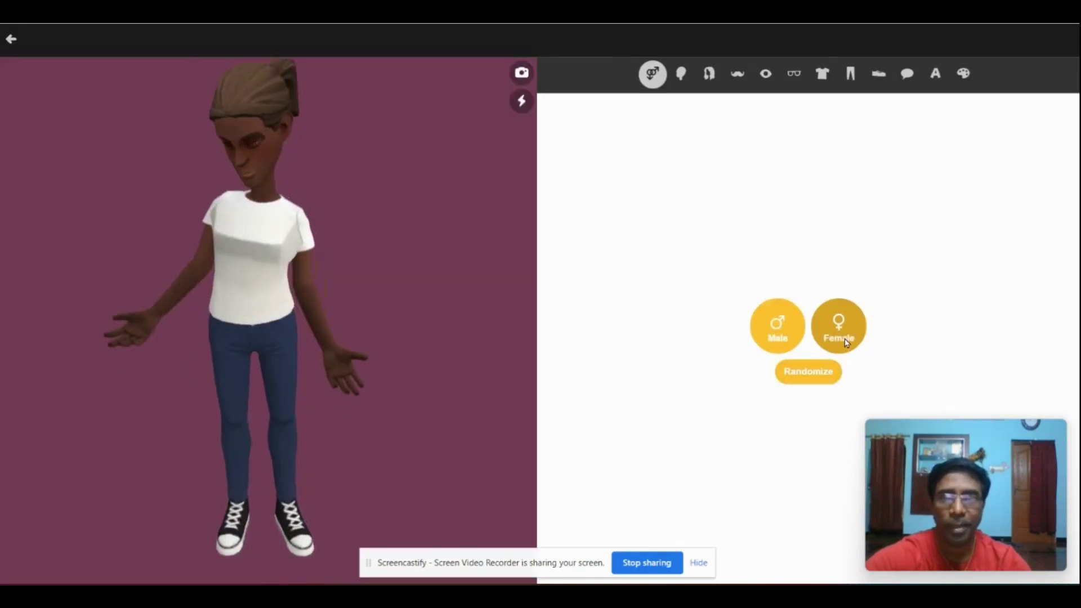
pyautogui.click(776, 341)
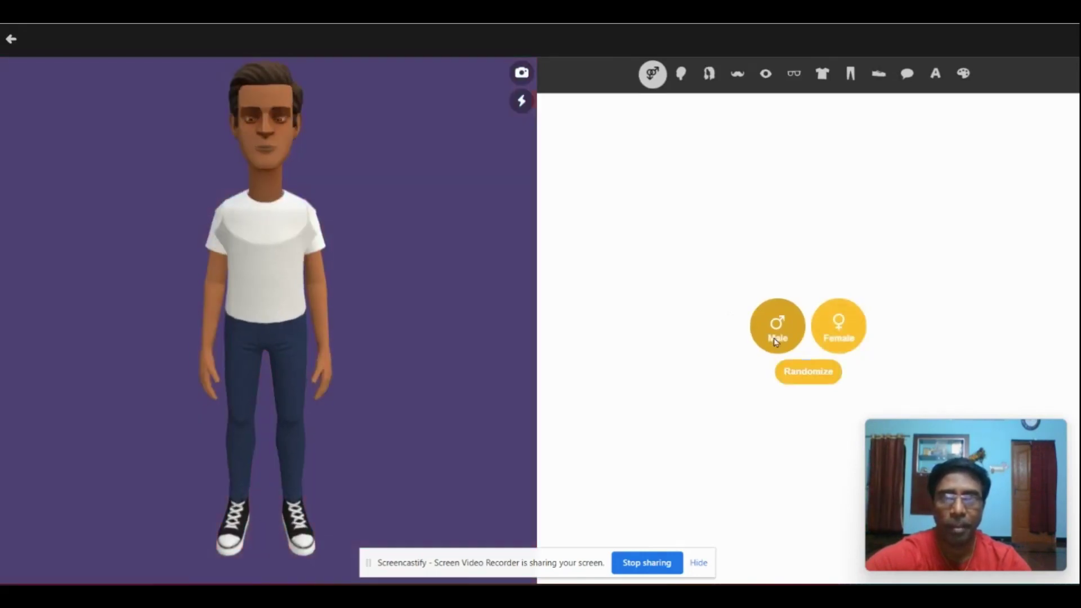
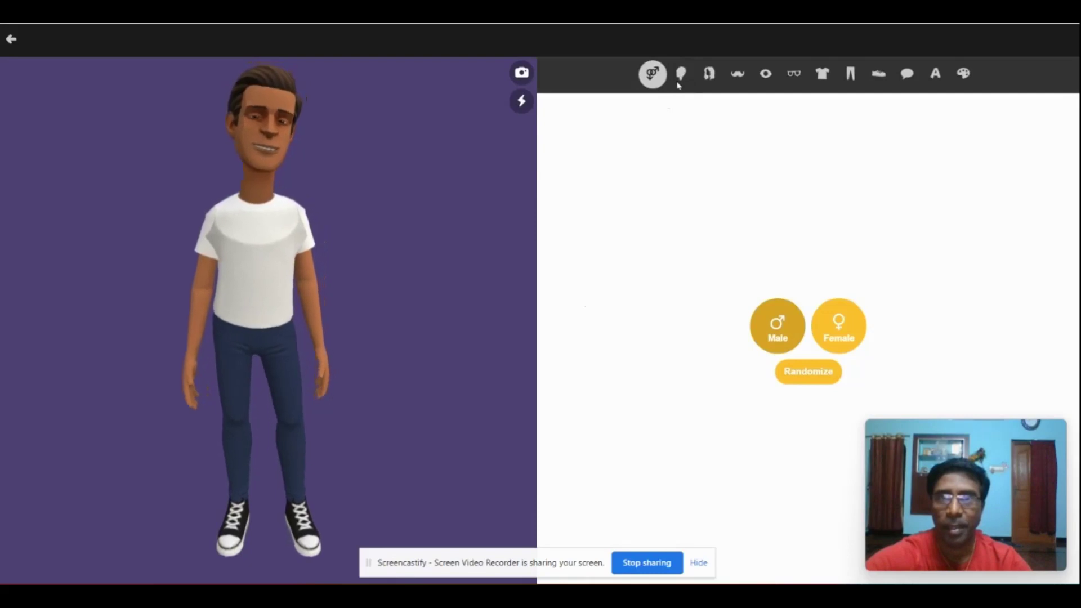
# - Try several head shapes on the character and keep the tapered, flat-chinned one with the wide curved nose line
pyautogui.click(682, 76)
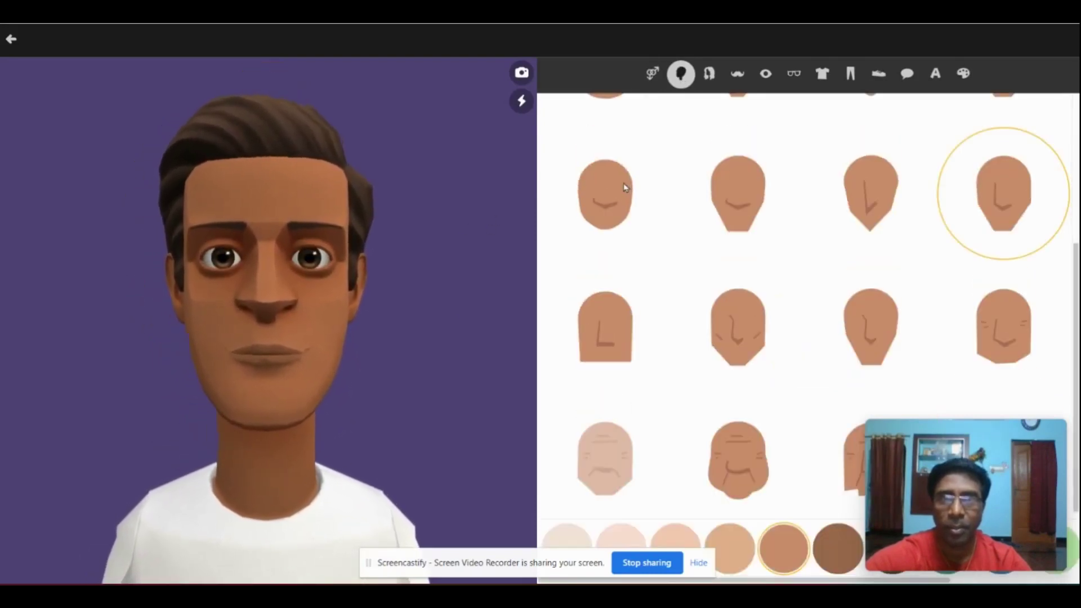
pyautogui.click(612, 197)
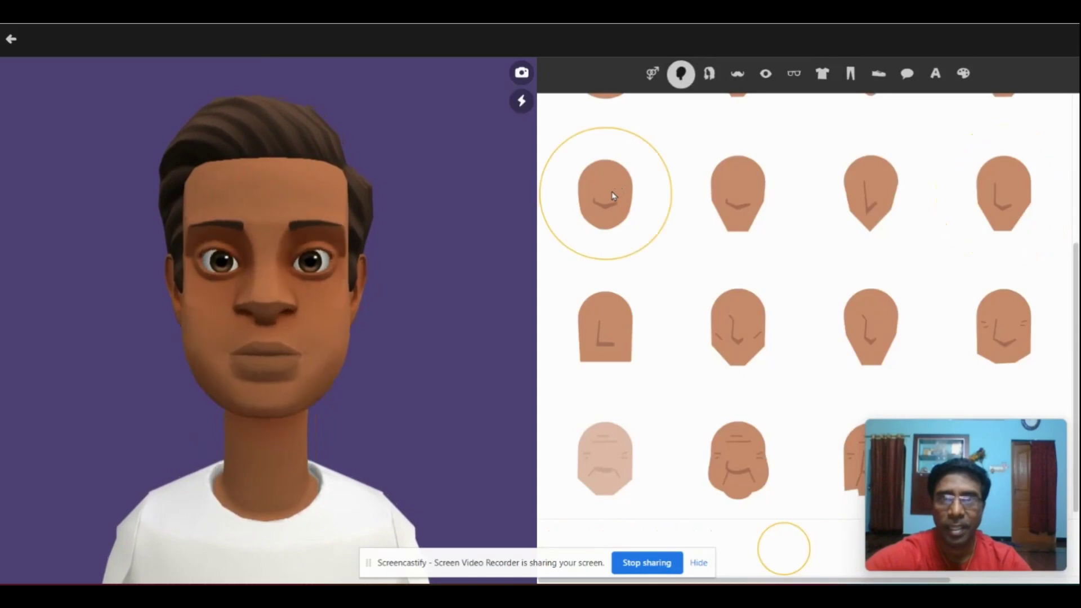
pyautogui.click(733, 220)
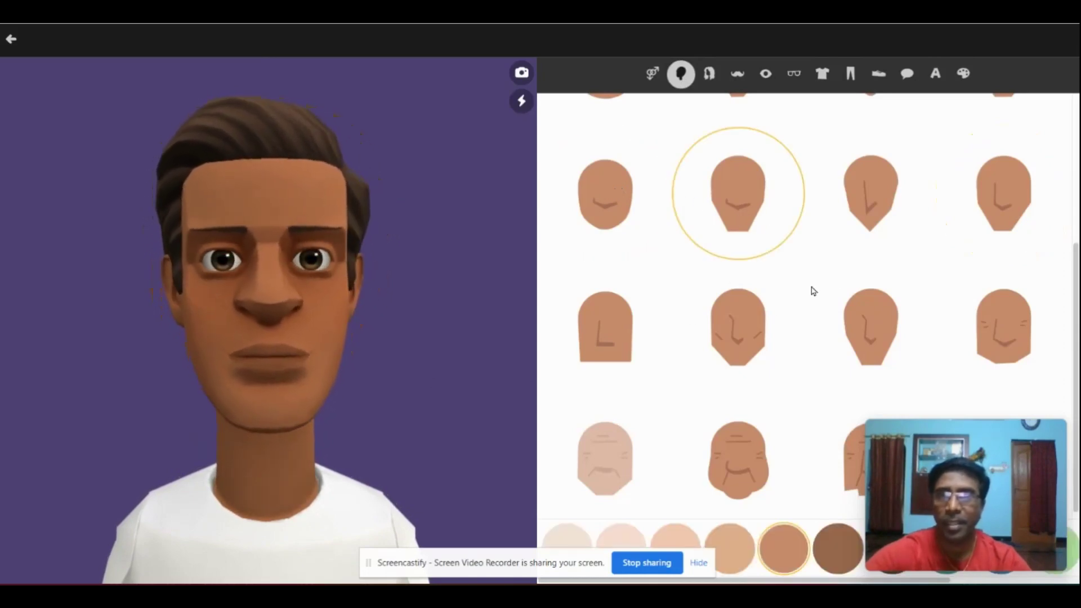
pyautogui.click(740, 334)
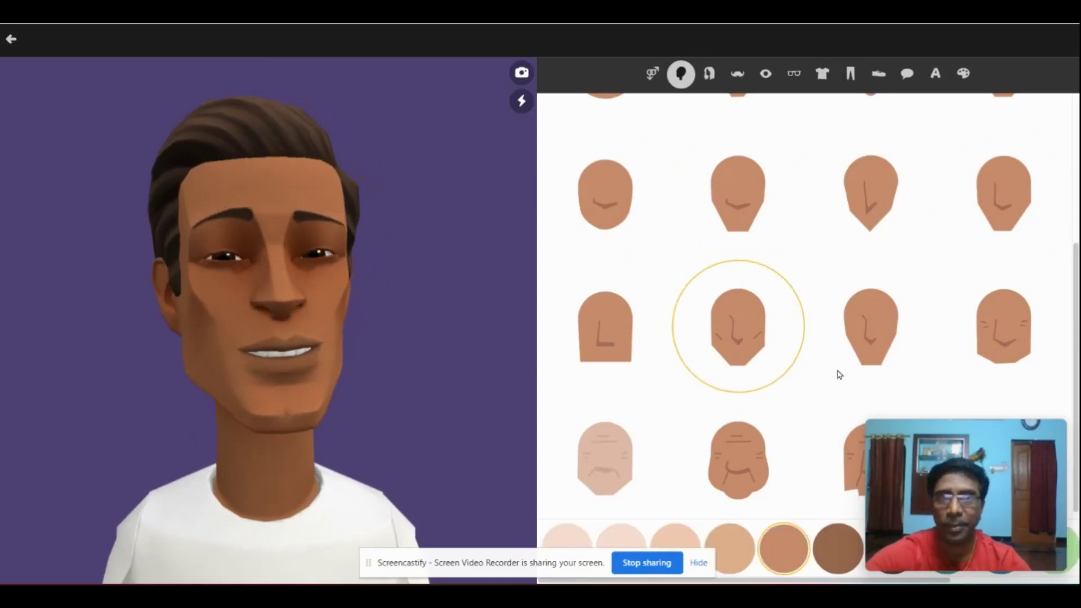
pyautogui.click(874, 341)
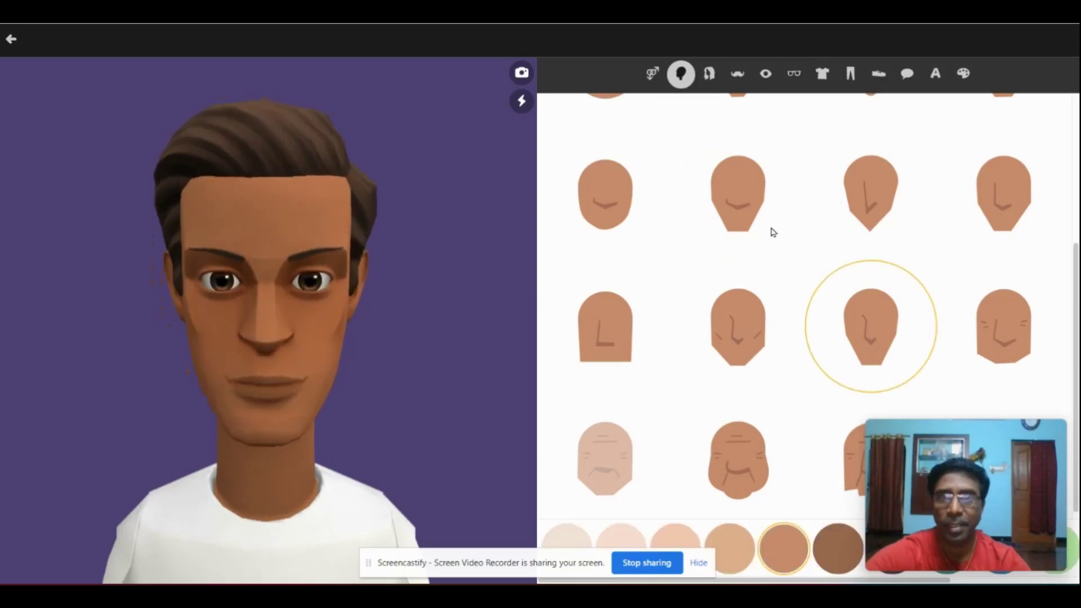
pyautogui.click(743, 203)
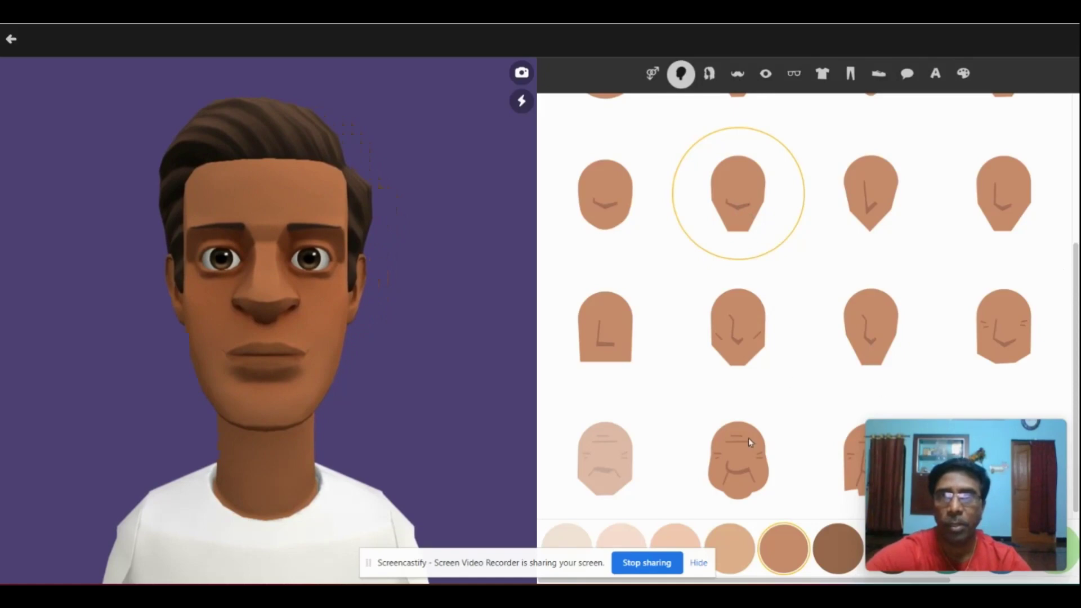
# - Give the character the short, curly dark grey hairstyle
pyautogui.click(710, 80)
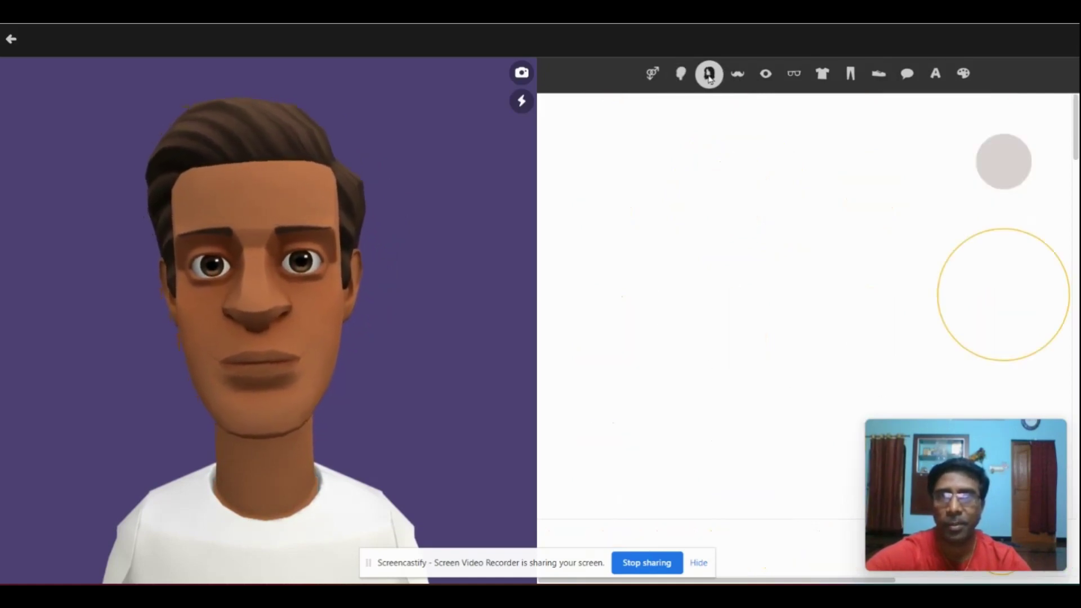
pyautogui.click(743, 314)
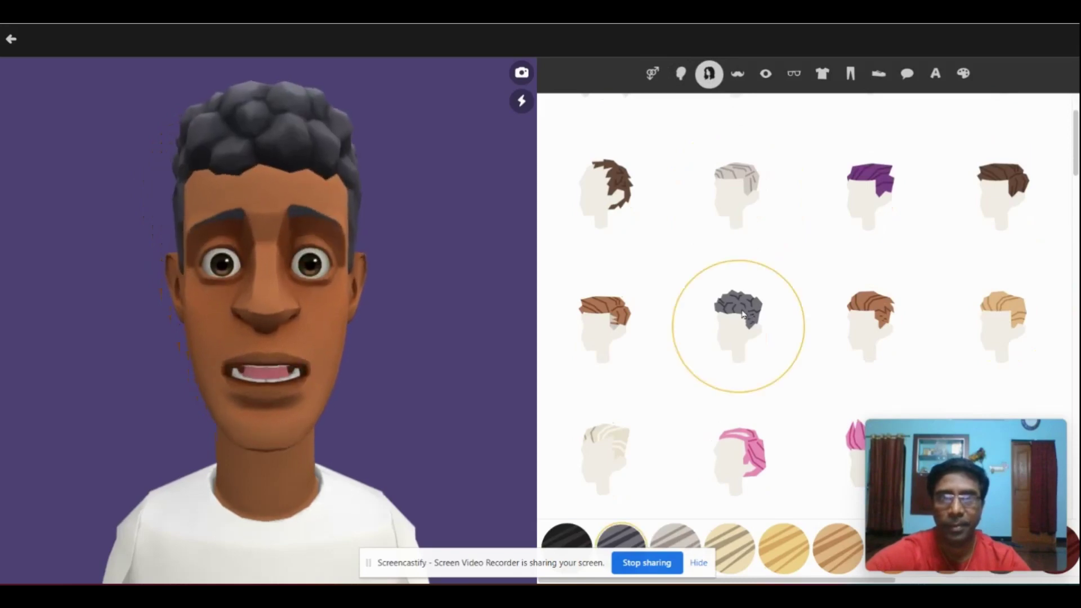
# - Try the brown and blond swept-back hairstyles on the character, keep the purple side-swept one, and look through the remaining styles
pyautogui.click(871, 315)
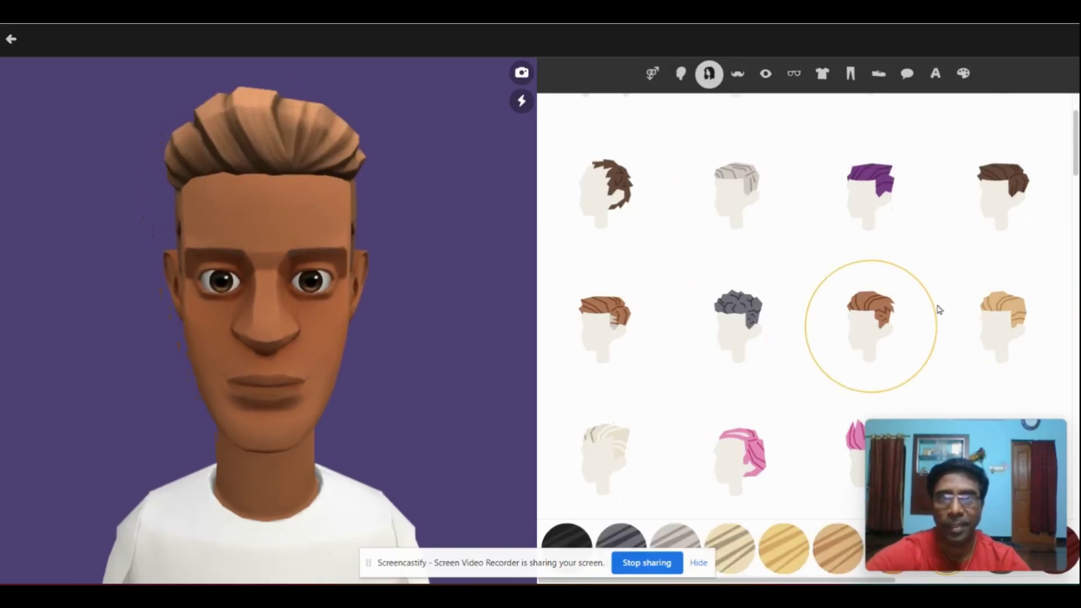
pyautogui.click(1004, 320)
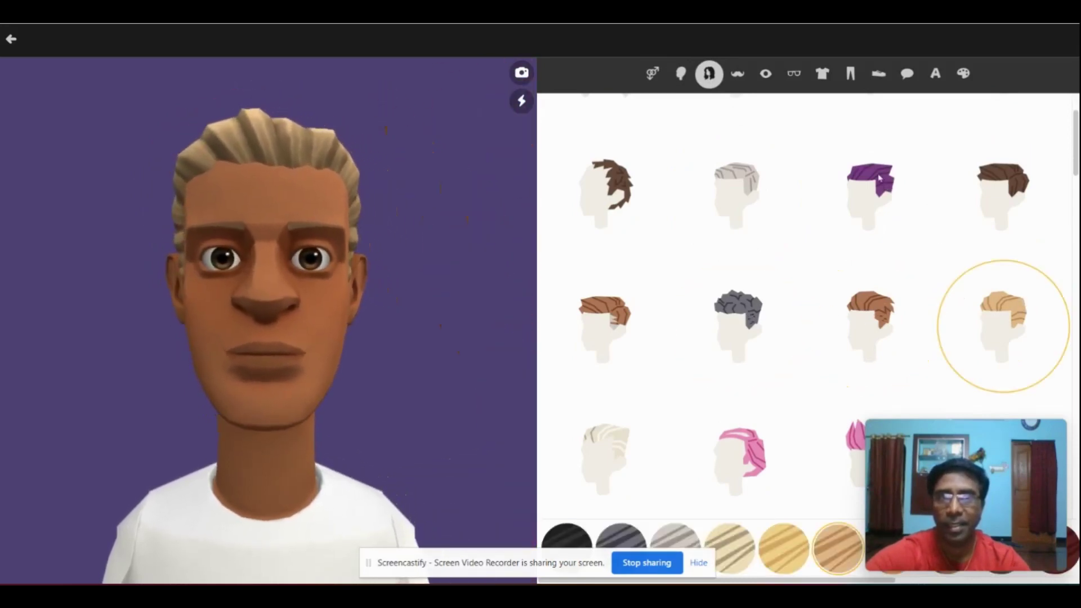
pyautogui.click(837, 188)
pyautogui.scroll(-2, 619, 352)
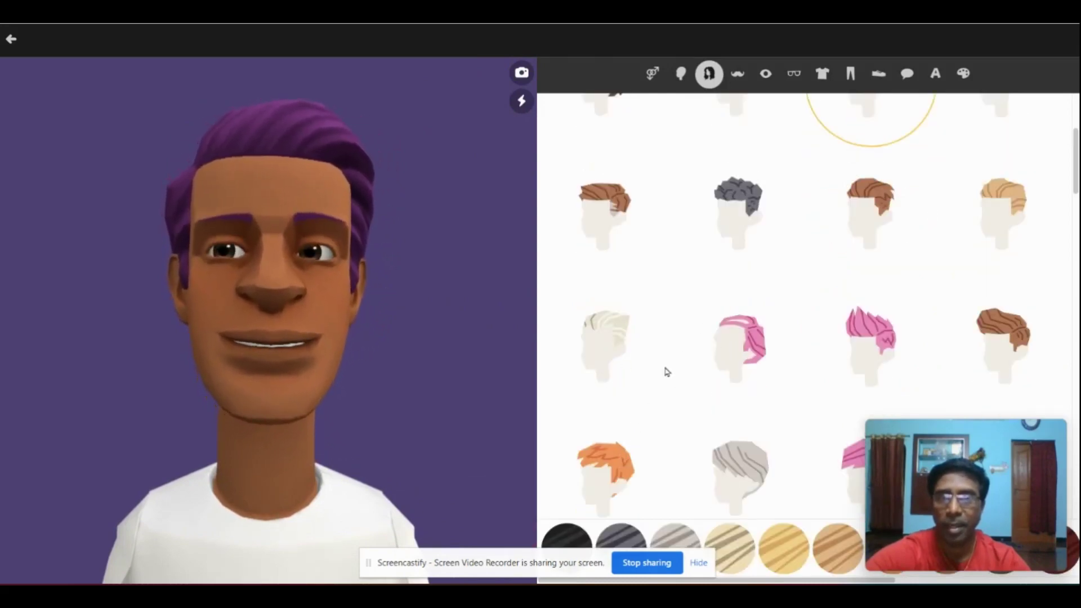
pyautogui.scroll(-3, 662, 377)
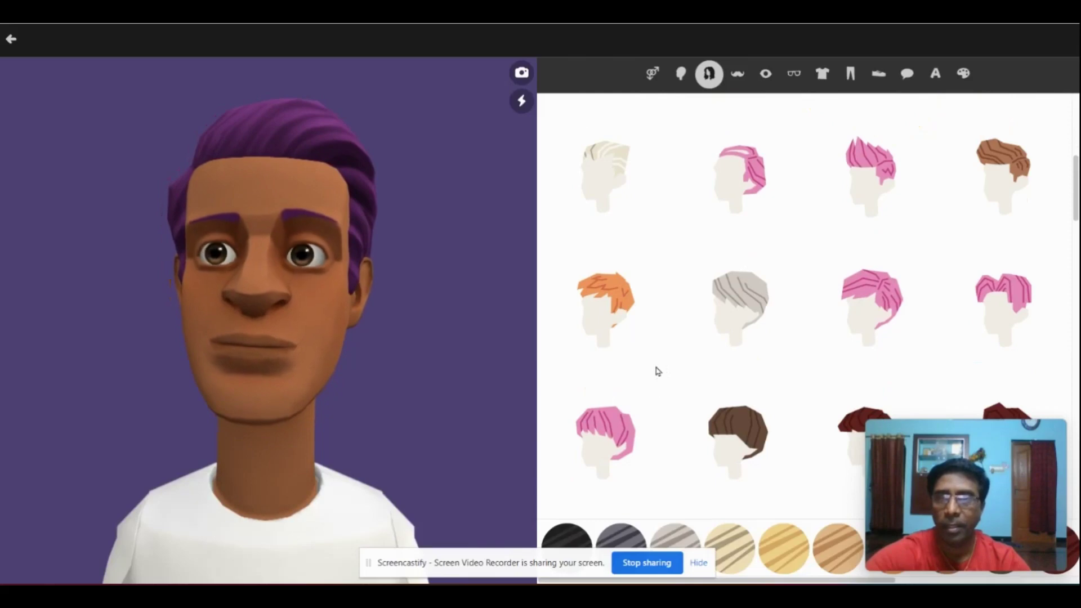
pyautogui.scroll(-1, 658, 371)
pyautogui.scroll(6, 644, 350)
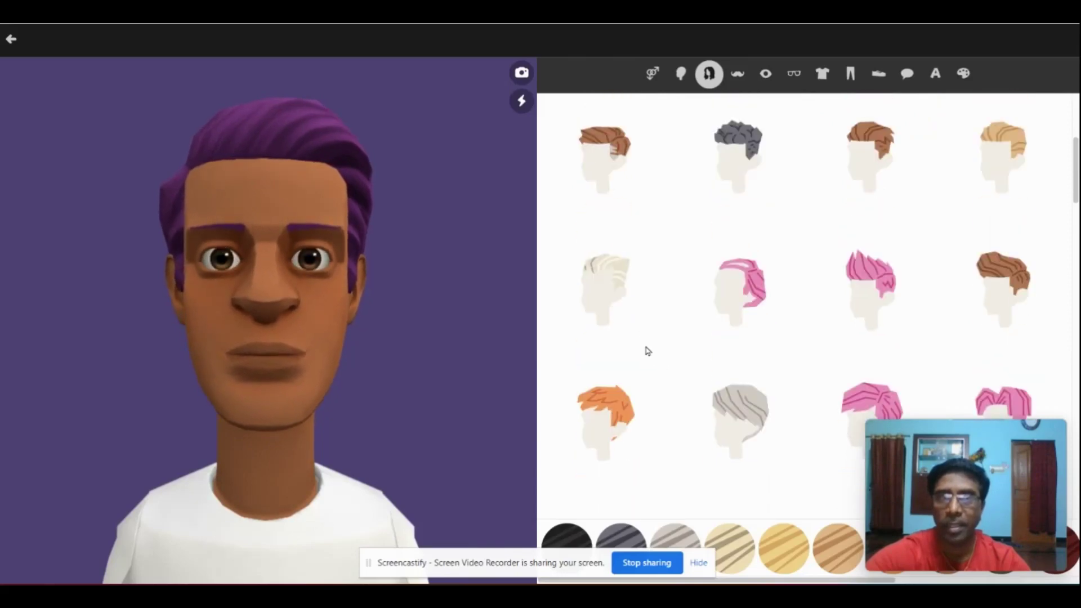
pyautogui.scroll(2, 665, 327)
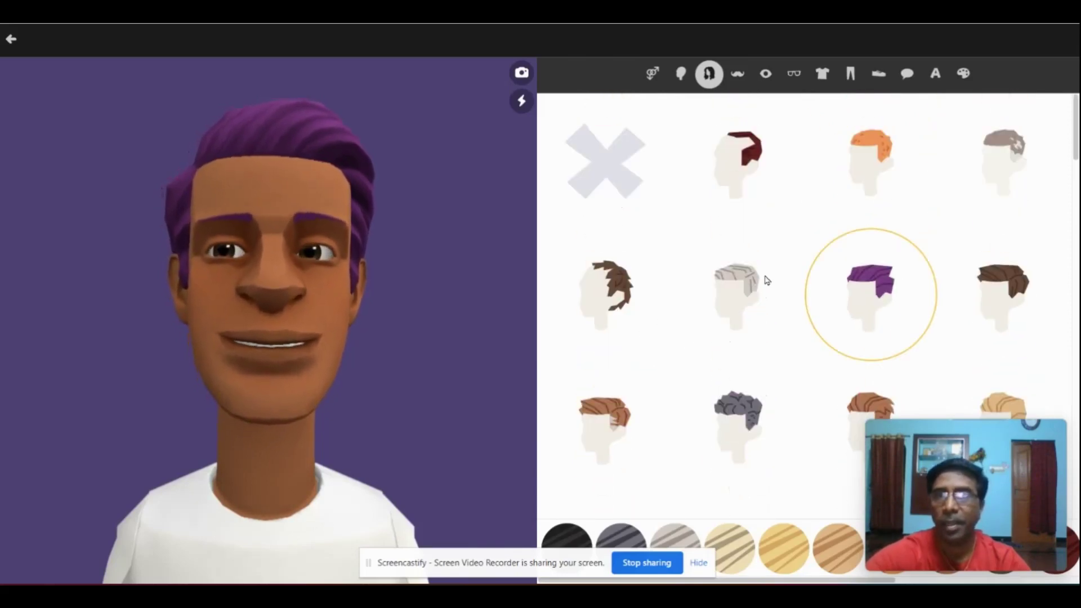
# - Try the blond handlebar and thin grey upturned moustaches on the character, and return to no facial hair
pyautogui.click(737, 75)
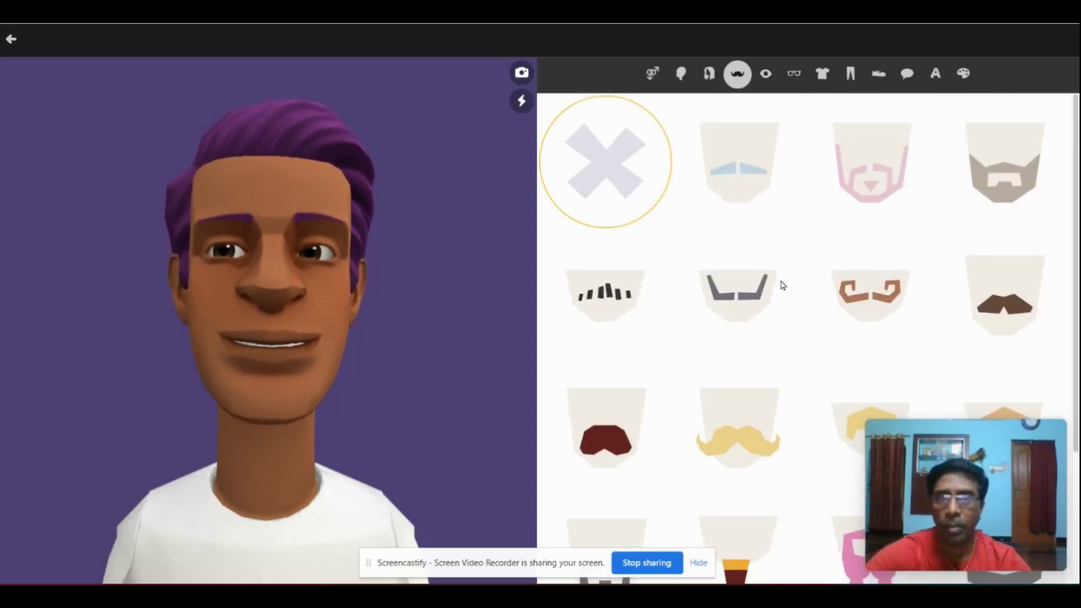
pyautogui.scroll(-3, 719, 374)
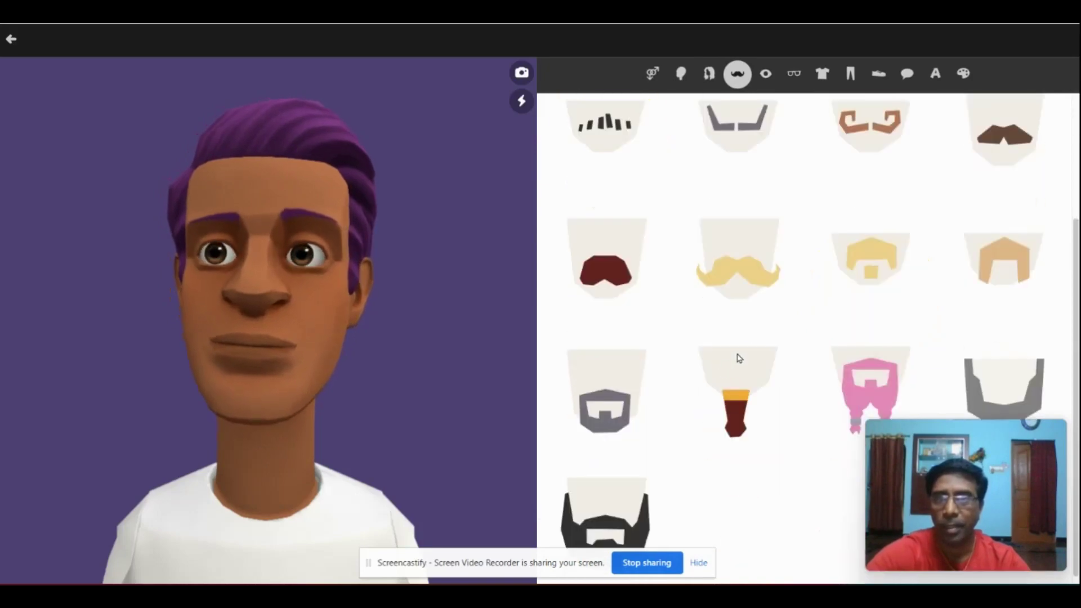
pyautogui.click(711, 256)
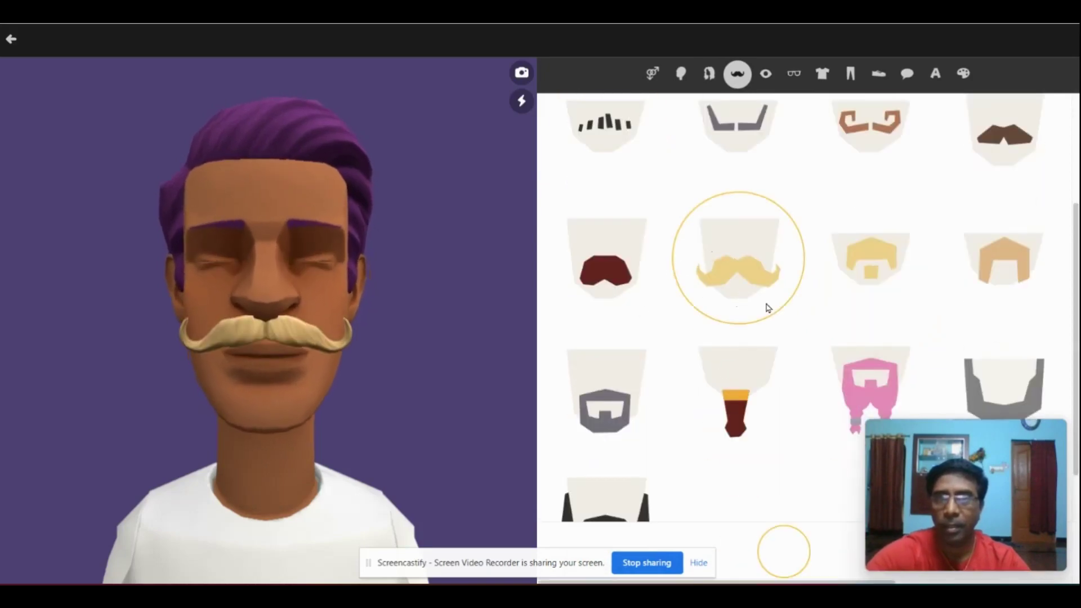
pyautogui.click(872, 142)
pyautogui.click(745, 138)
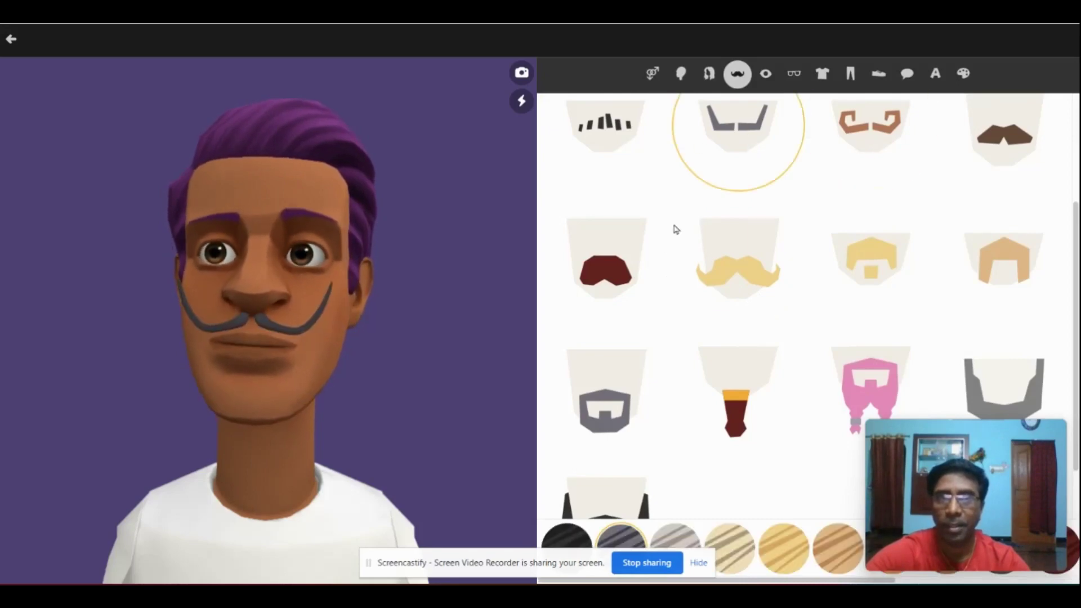
pyautogui.scroll(-1, 705, 309)
pyautogui.scroll(4, 704, 311)
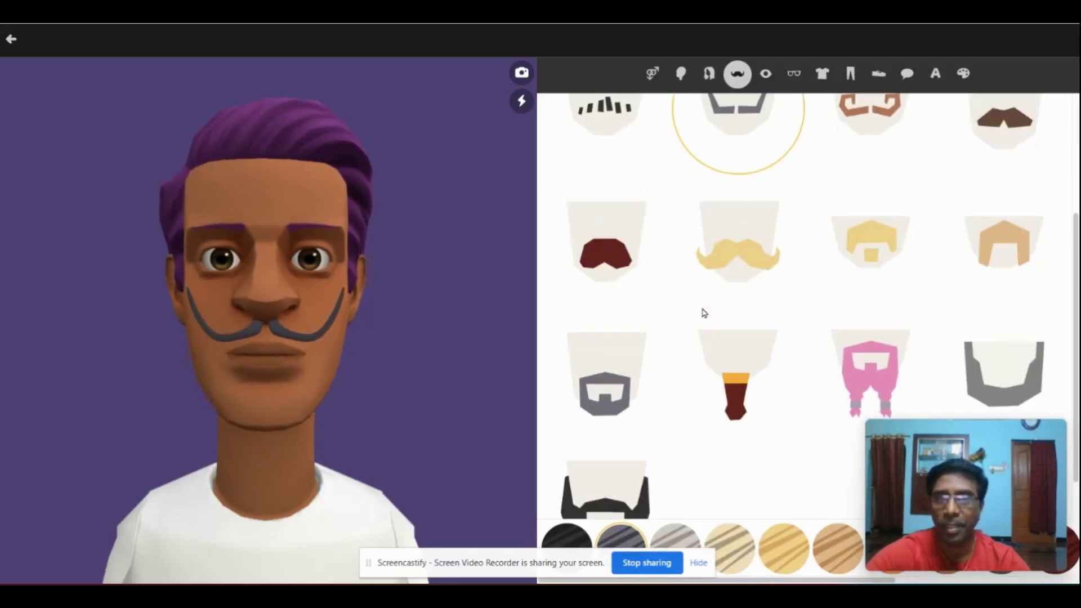
pyautogui.click(613, 175)
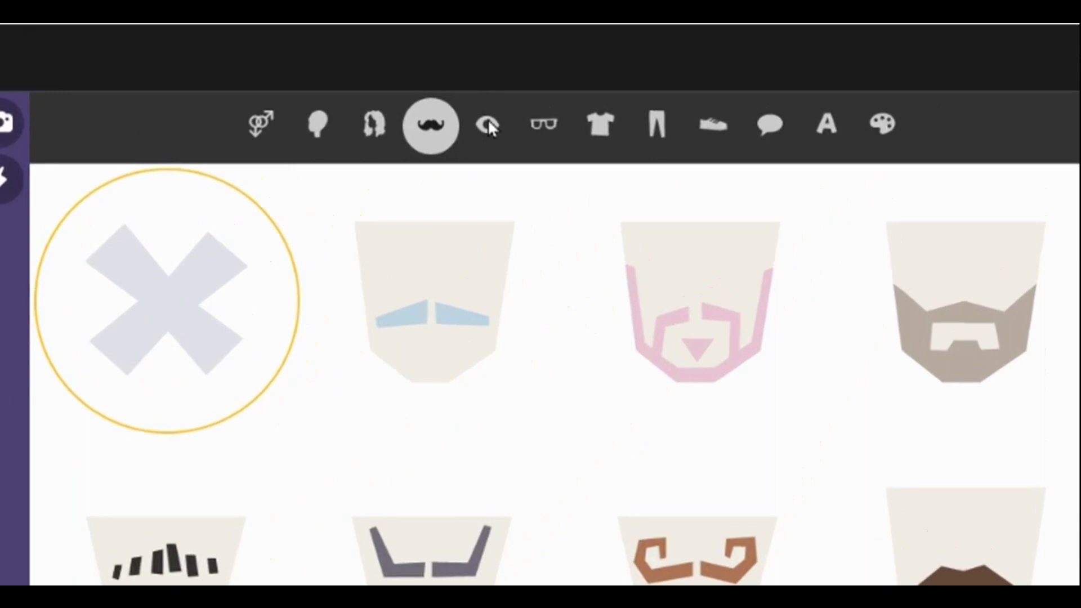
# - Give the character darker brown lips, and try eyeliner styles and the blue eye colour
pyautogui.click(488, 124)
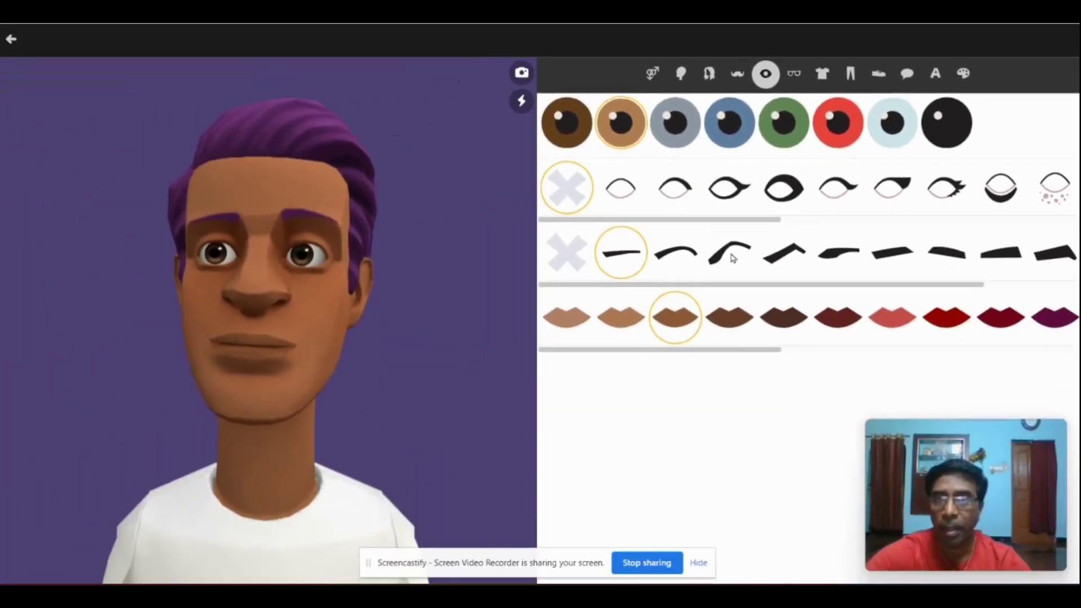
pyautogui.click(748, 321)
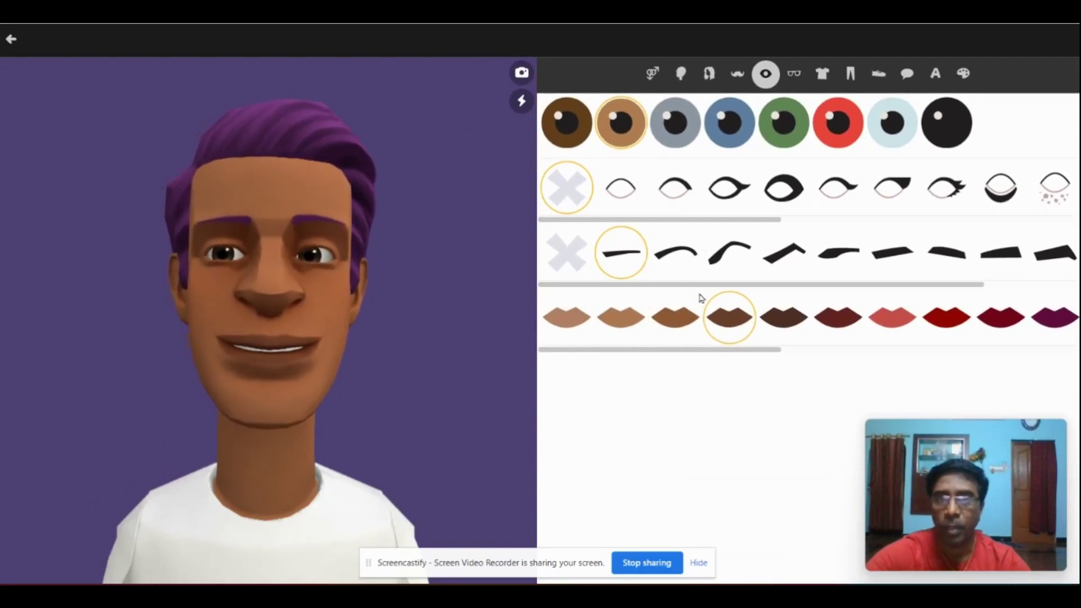
pyautogui.click(665, 190)
pyautogui.click(726, 191)
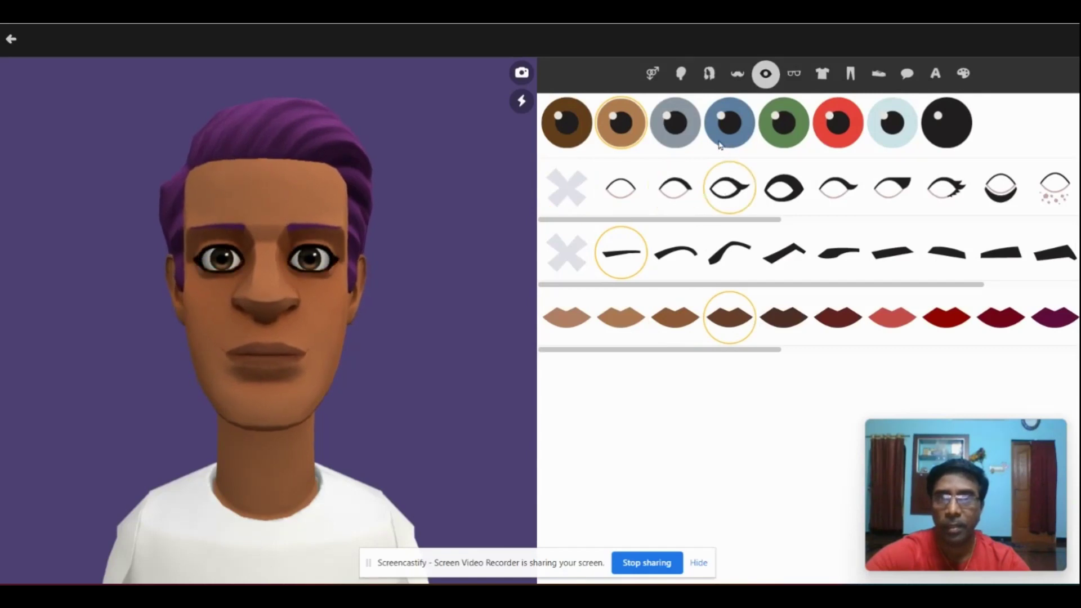
pyautogui.click(722, 146)
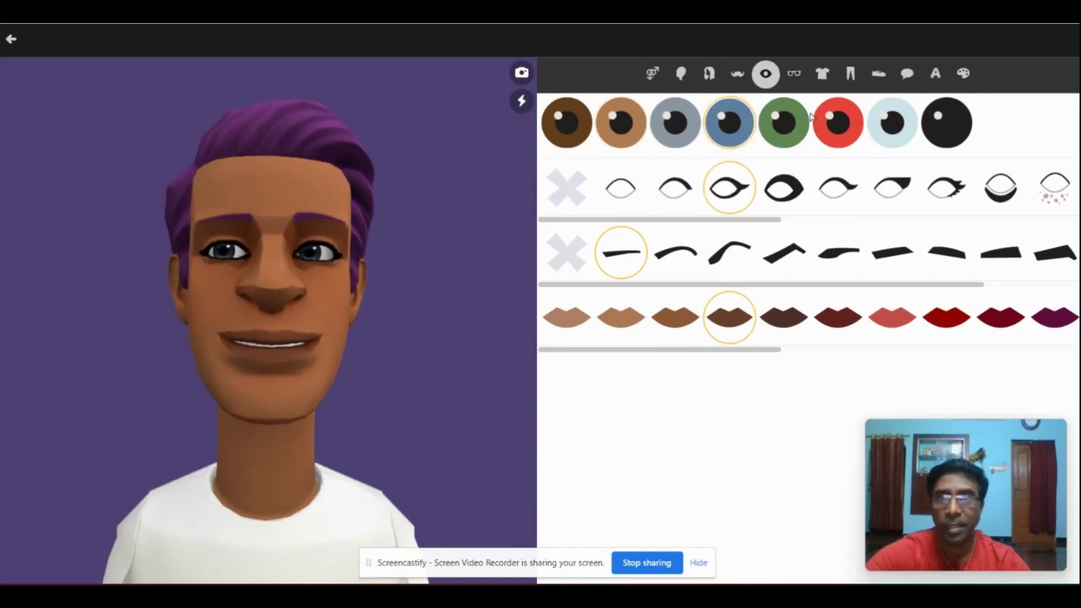
pyautogui.click(947, 198)
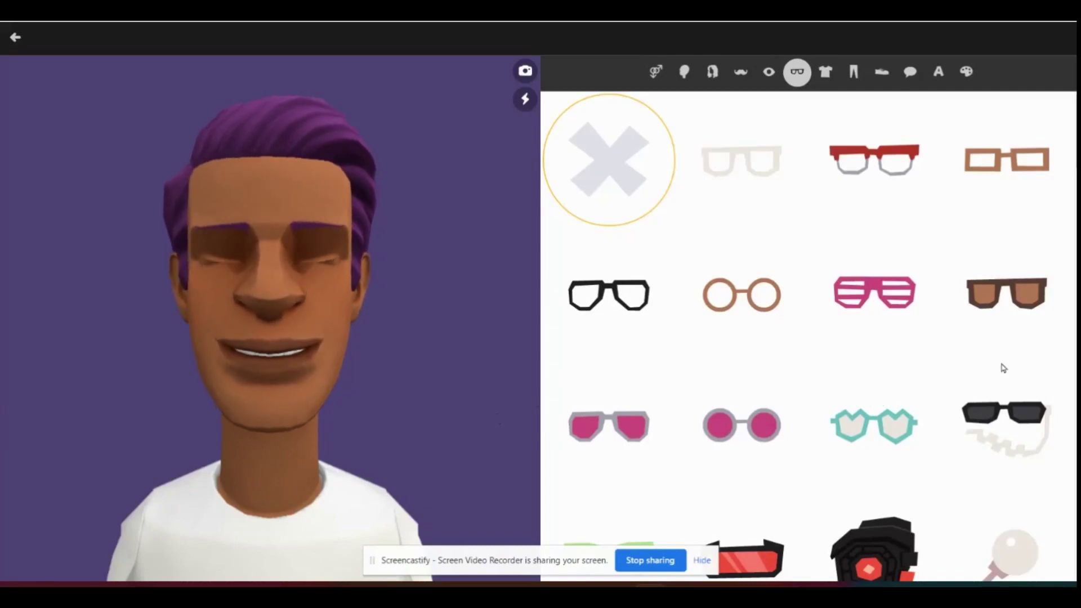
# - Try various glasses and sunglasses on the character, including red half-rimmed, brown rectangular, black-framed and brown-tinted ones
pyautogui.scroll(-2, 775, 333)
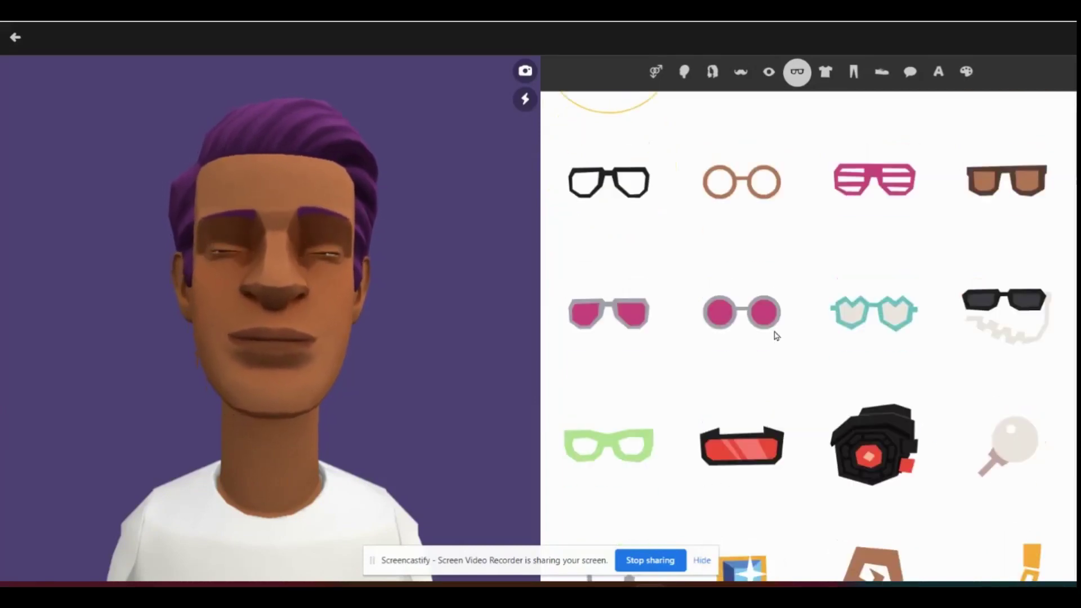
pyautogui.scroll(2, 776, 336)
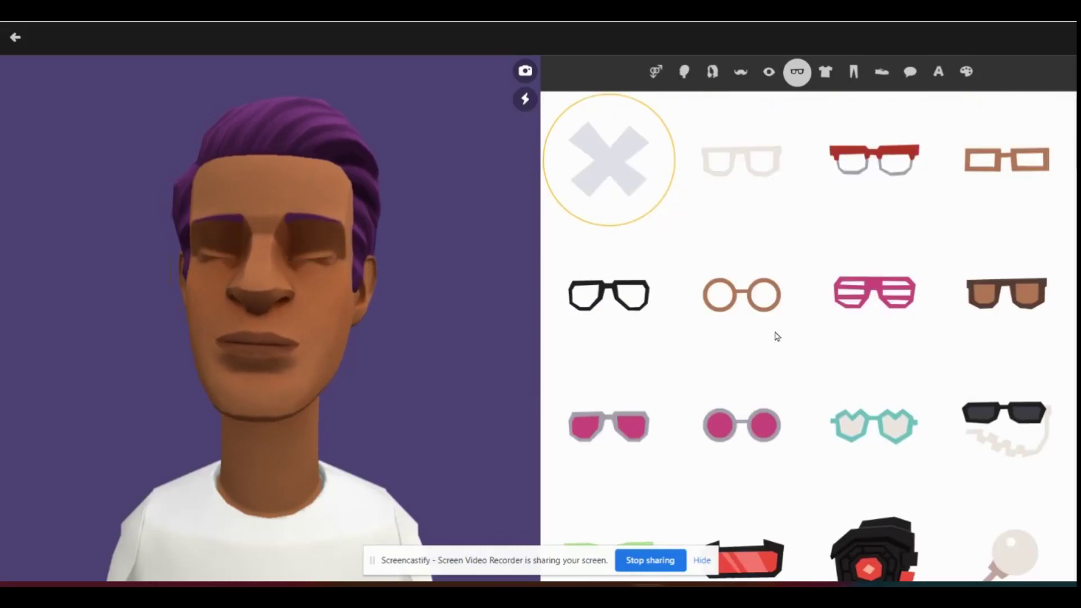
pyautogui.click(864, 173)
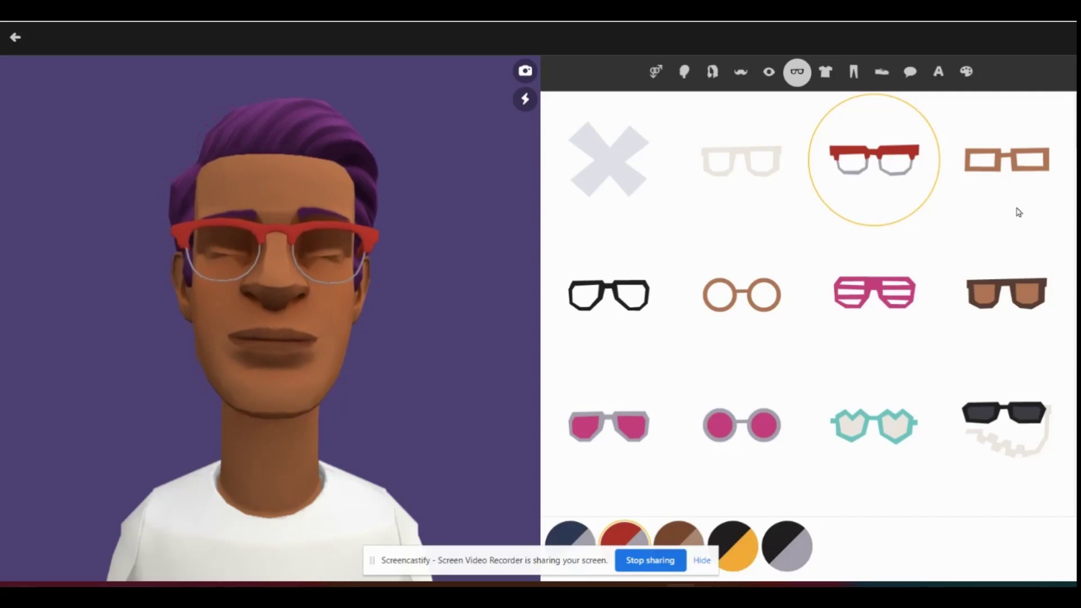
pyautogui.click(1022, 179)
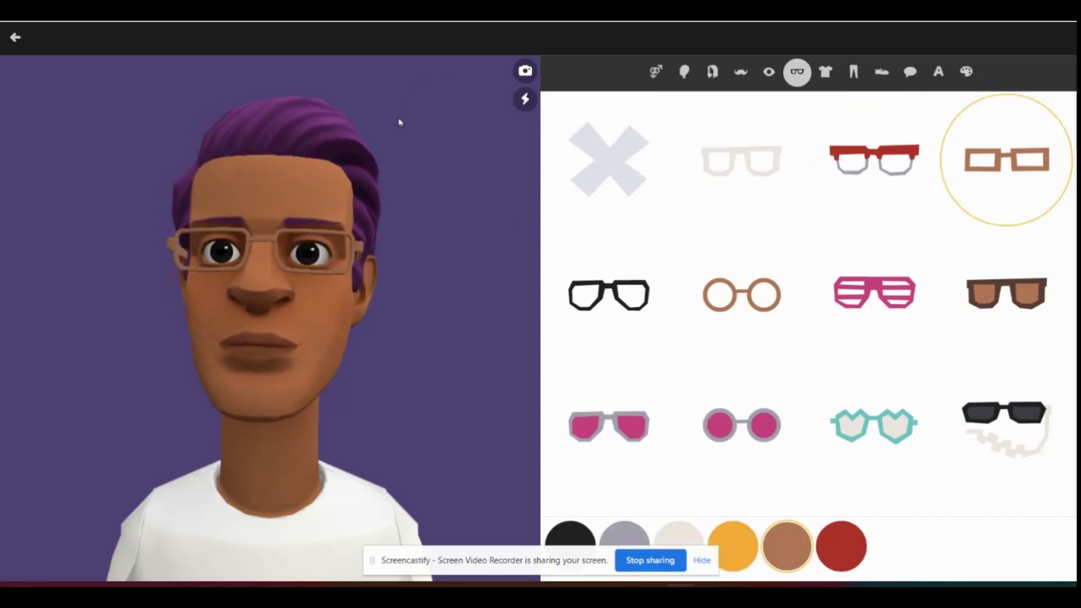
pyautogui.click(625, 299)
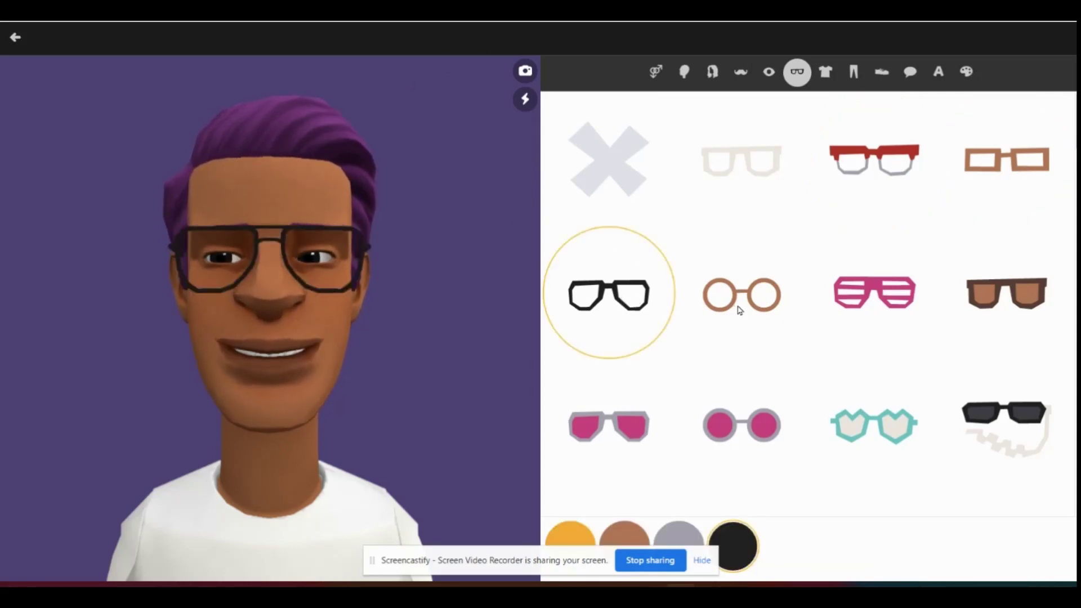
pyautogui.click(740, 307)
pyautogui.click(888, 303)
pyautogui.click(1003, 315)
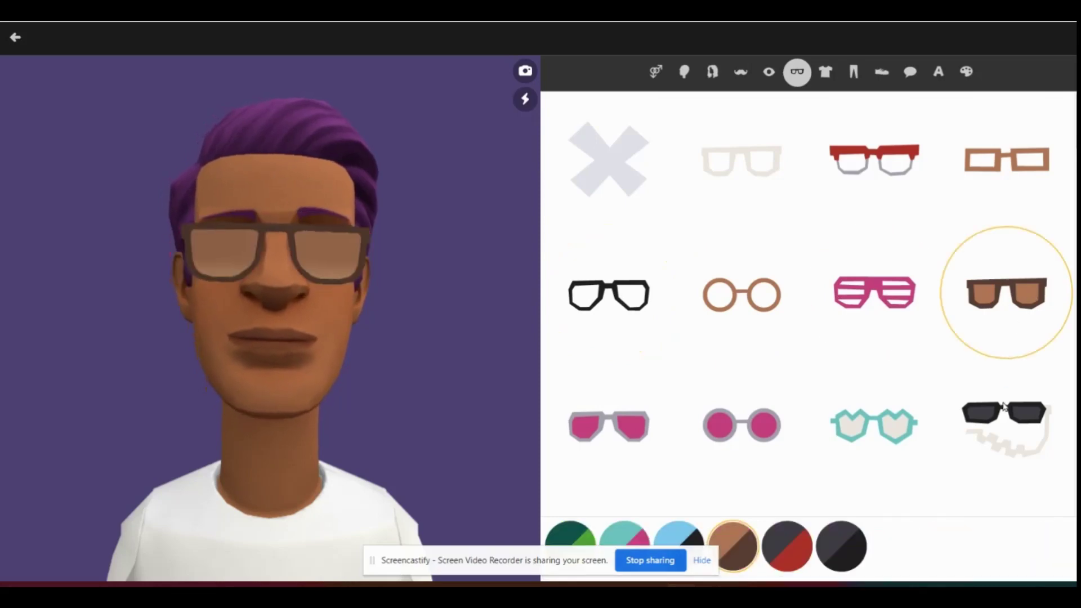
pyautogui.click(1004, 407)
pyautogui.click(873, 427)
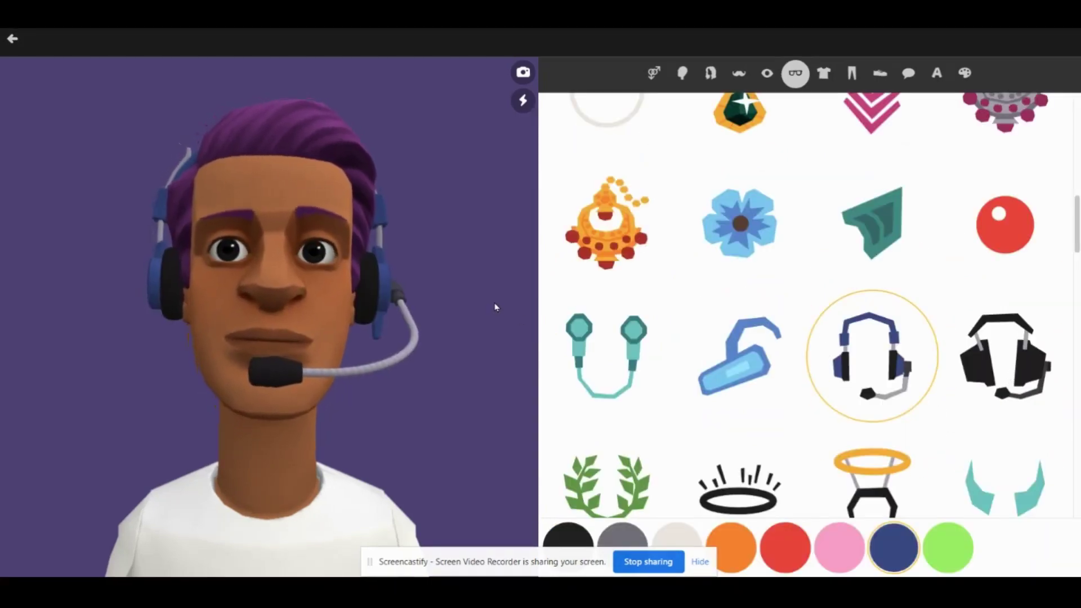
# - Compare the black and blue headsets on the character, and settle on the red half-rimmed glasses instead
pyautogui.click(1012, 376)
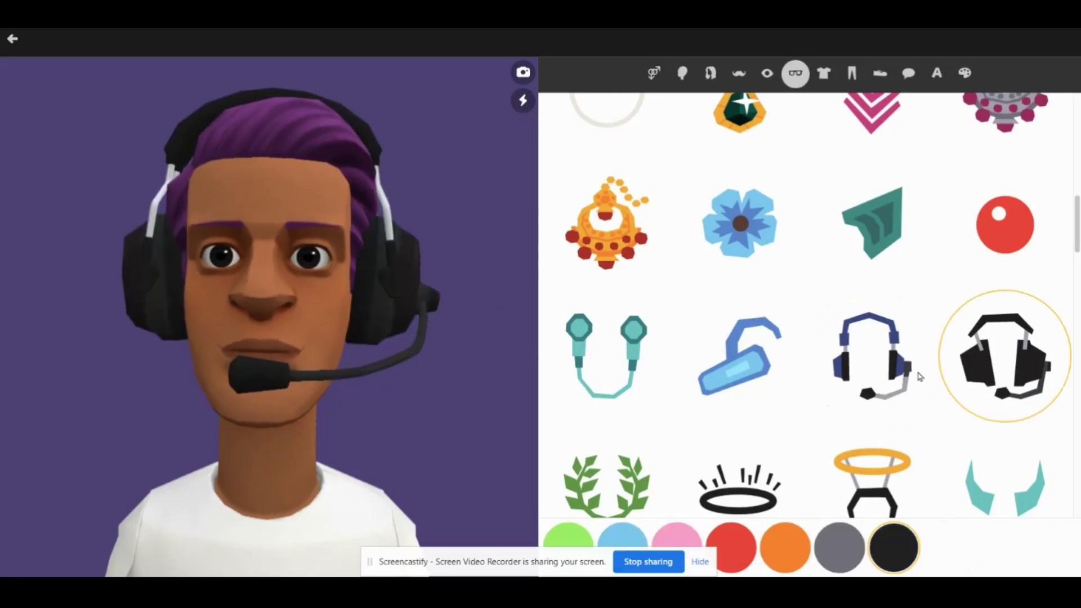
pyautogui.click(855, 382)
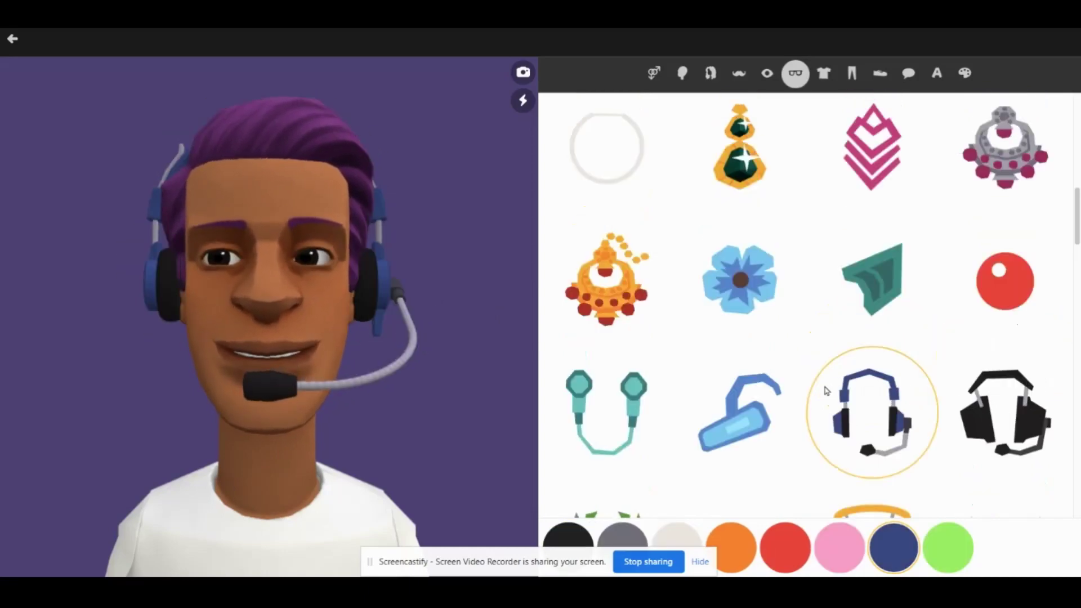
pyautogui.scroll(10, 823, 386)
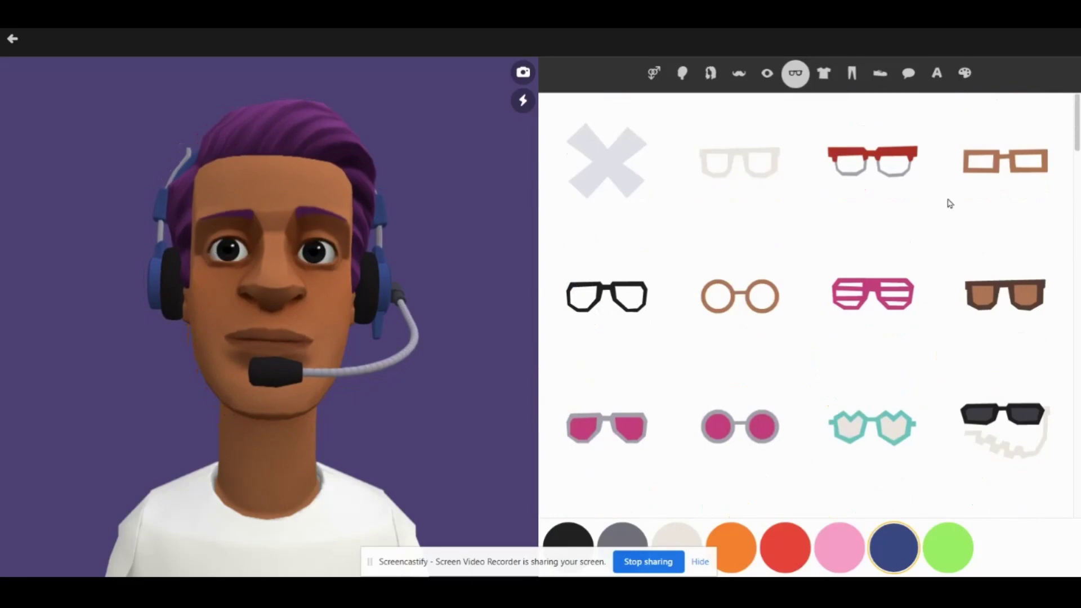
pyautogui.click(866, 168)
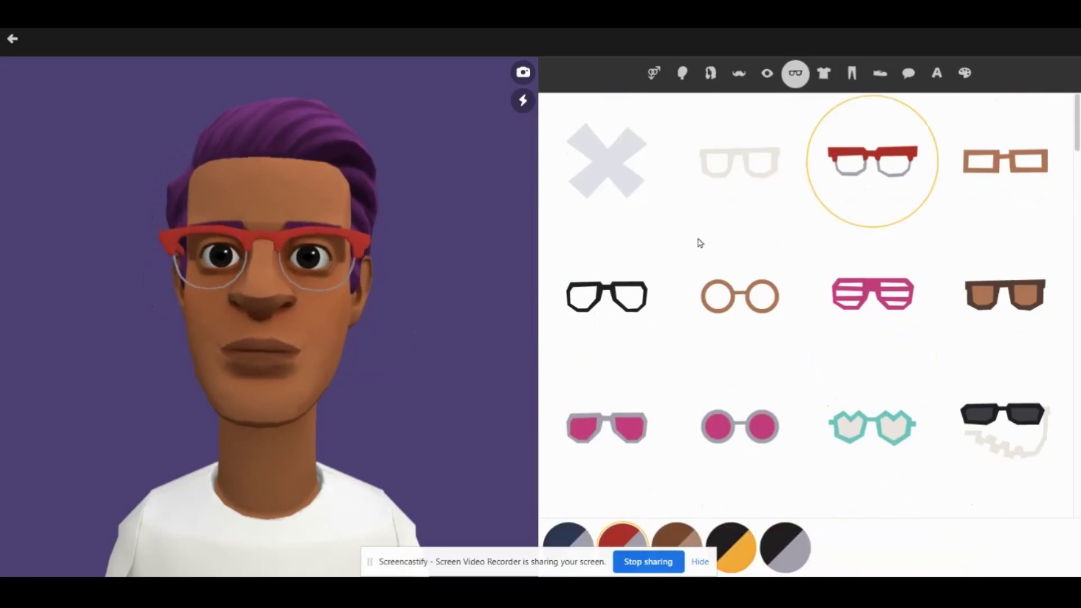
# - Browse the tops, try the orange logo T-shirt, and dress the character in the rainbow-striped T-shirt
pyautogui.click(823, 69)
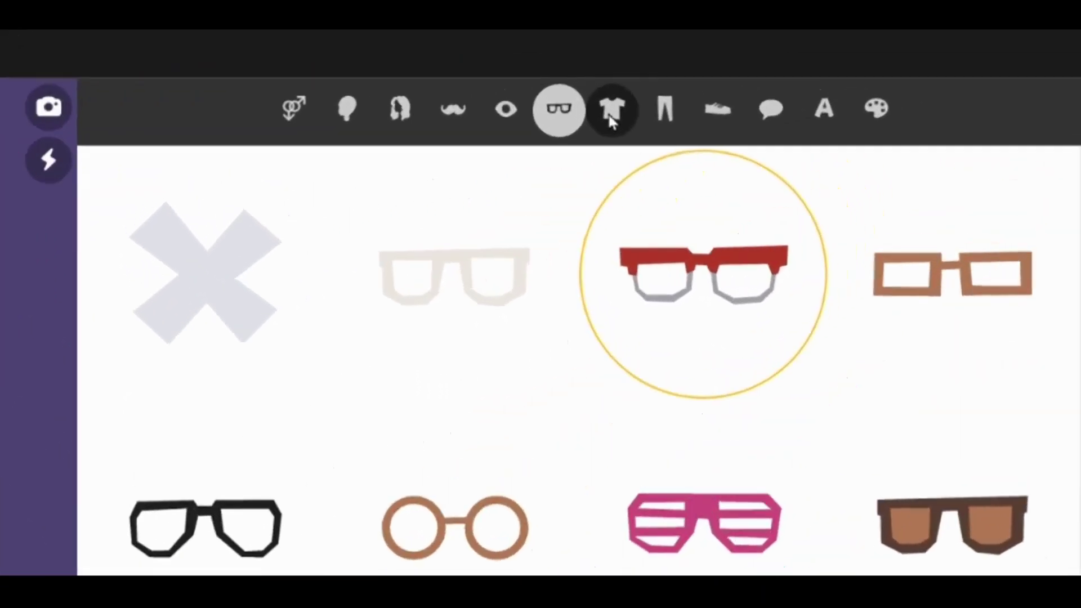
pyautogui.click(578, 121)
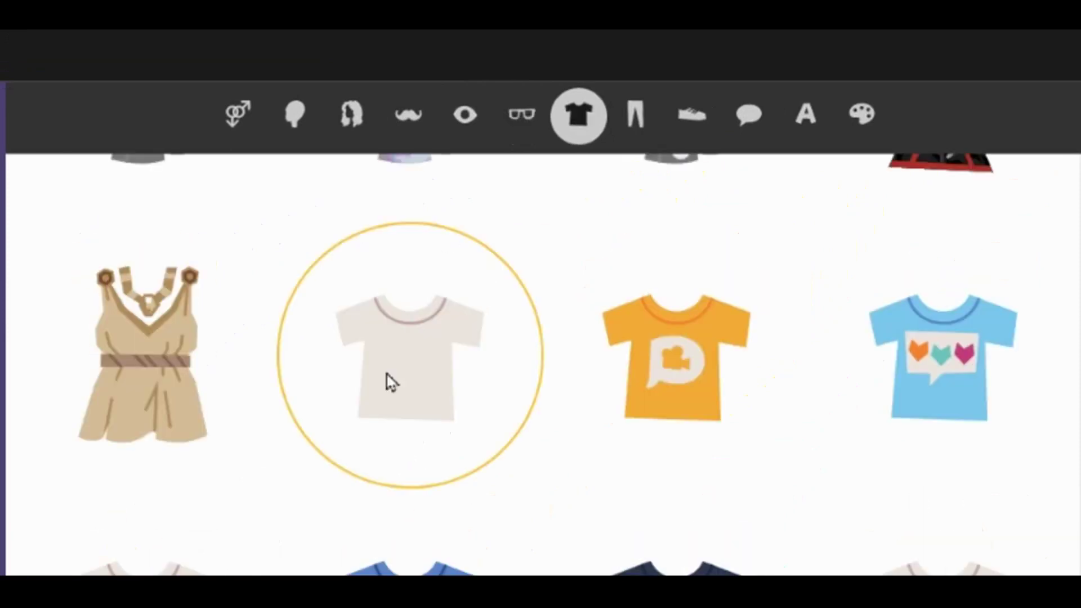
pyautogui.scroll(-5, 343, 484)
pyautogui.scroll(2, 341, 487)
pyautogui.scroll(3, 410, 437)
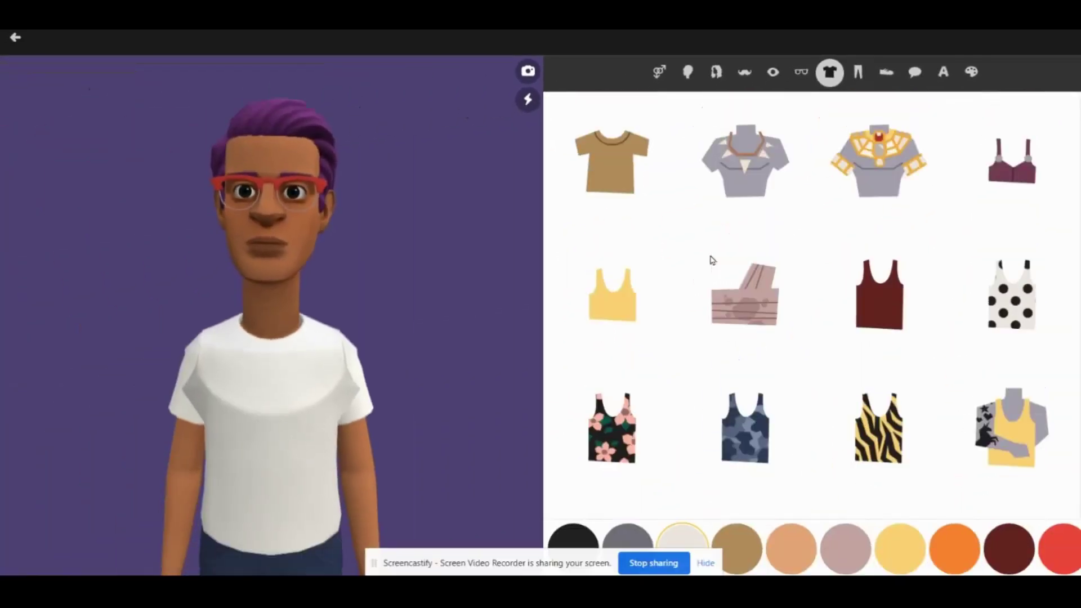
pyautogui.scroll(-10, 708, 281)
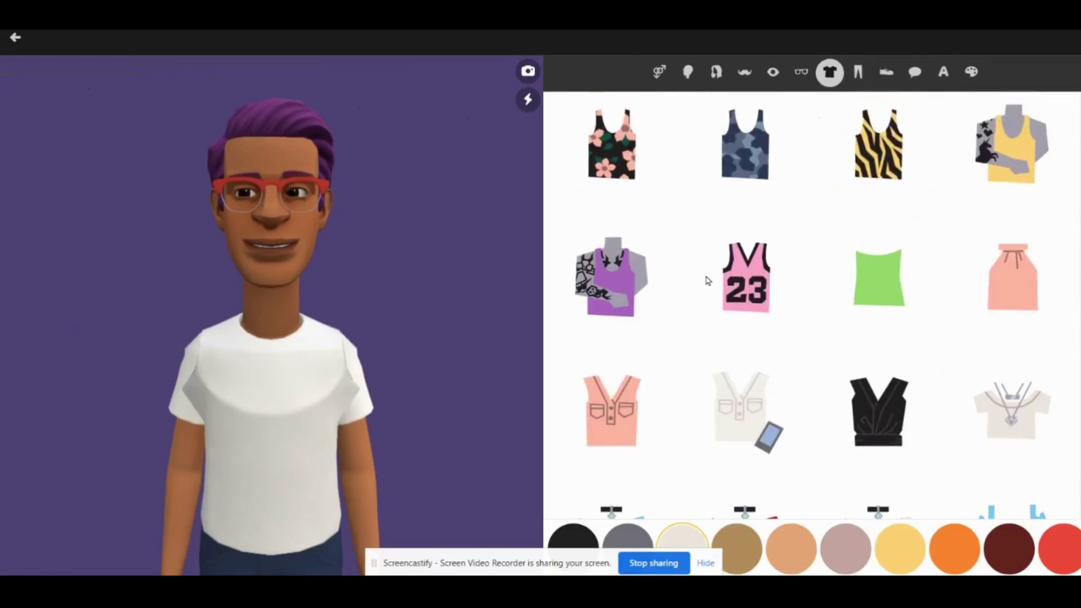
pyautogui.scroll(-5, 706, 283)
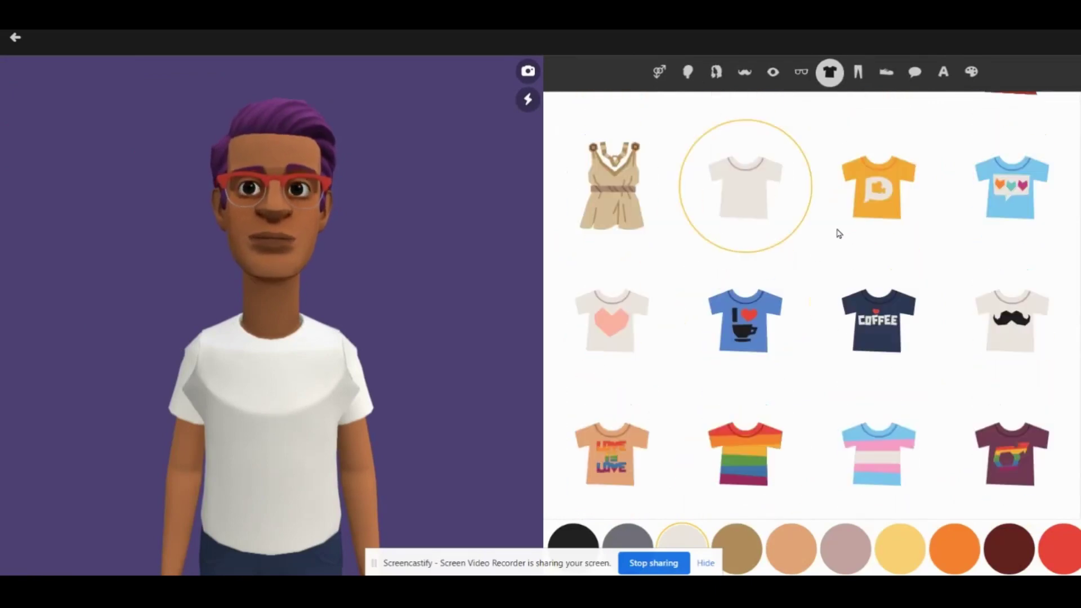
pyautogui.click(880, 199)
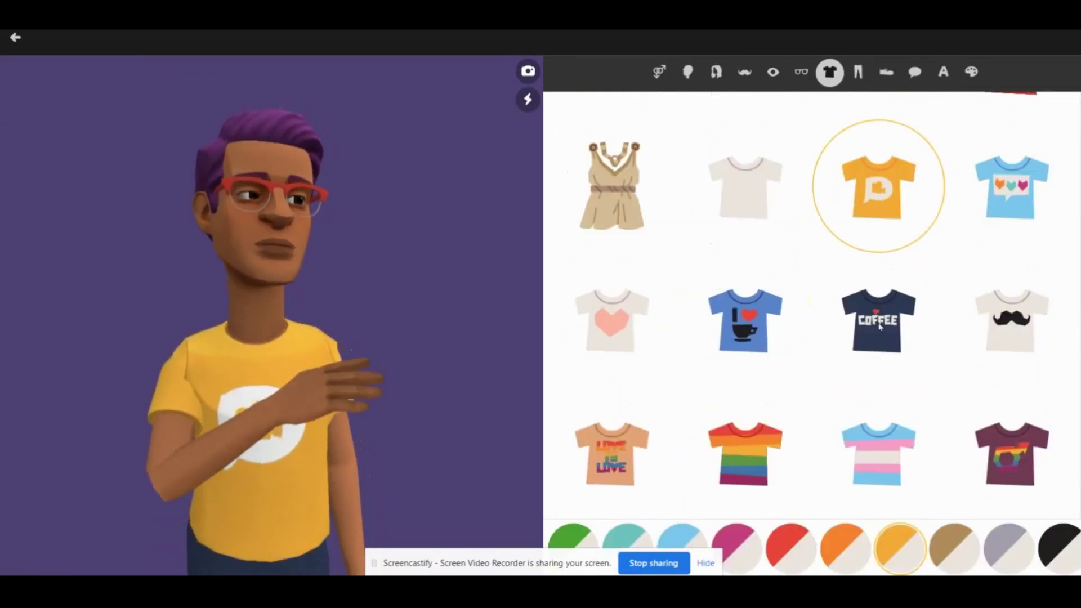
pyautogui.click(749, 453)
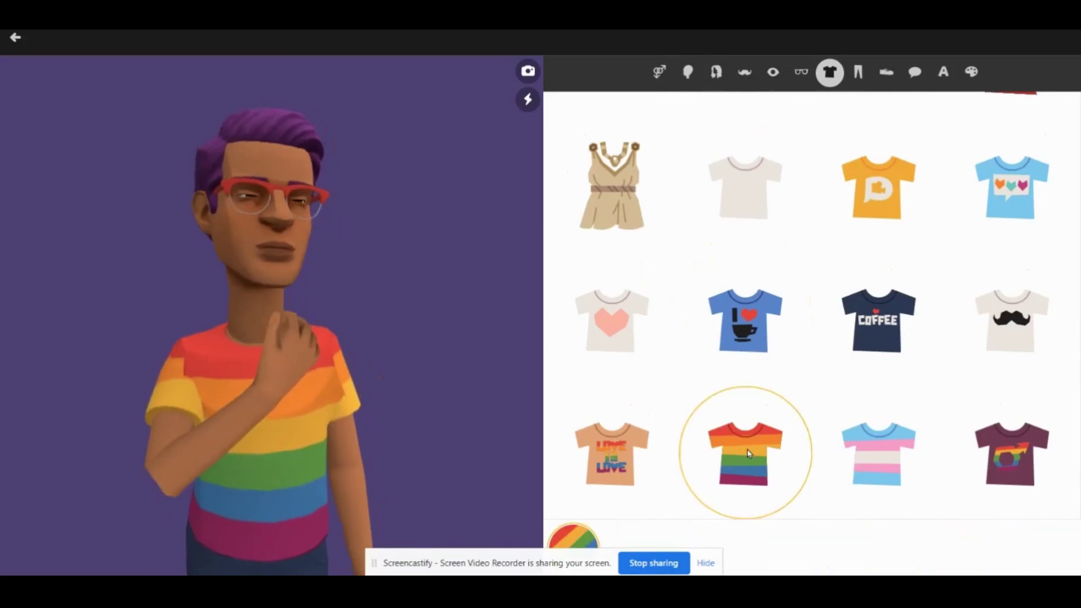
# - Dress the character in the orange camera-logo T-shirt and blue trousers
pyautogui.scroll(2, 896, 405)
pyautogui.click(874, 327)
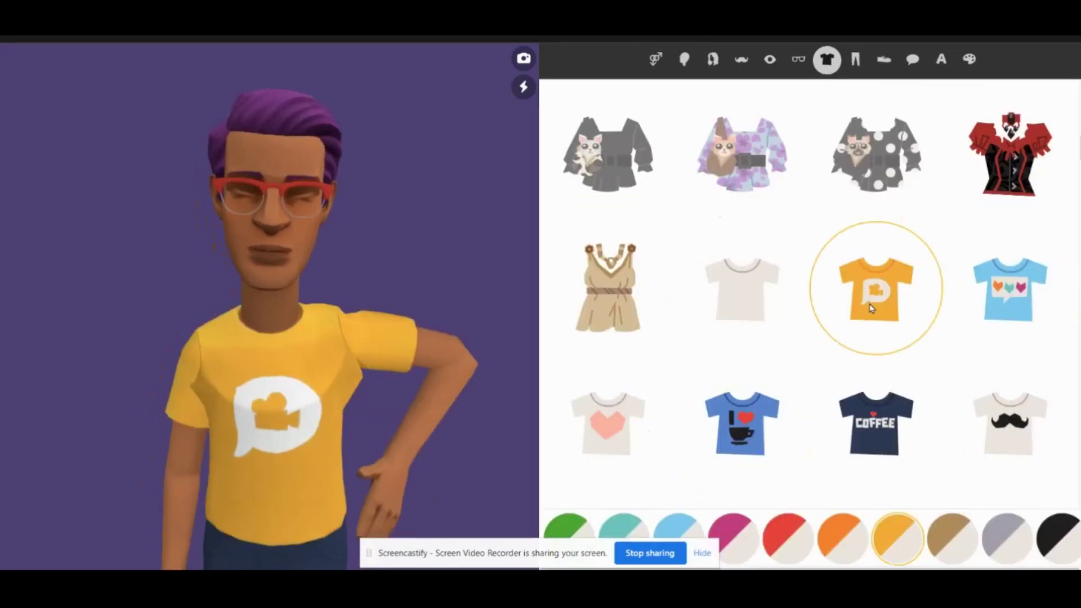
pyautogui.scroll(-5, 789, 362)
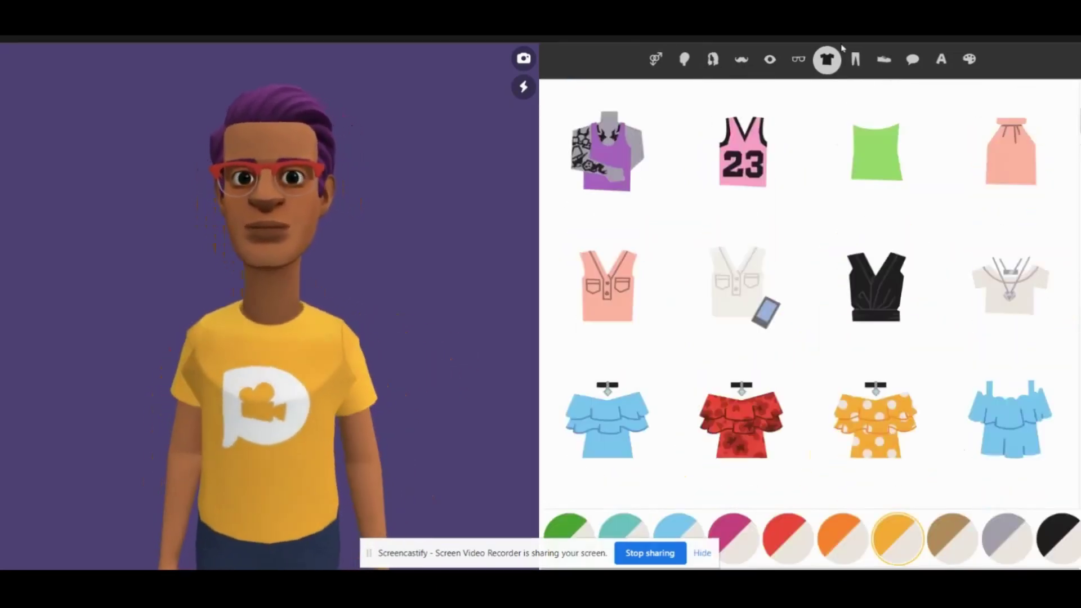
pyautogui.click(855, 60)
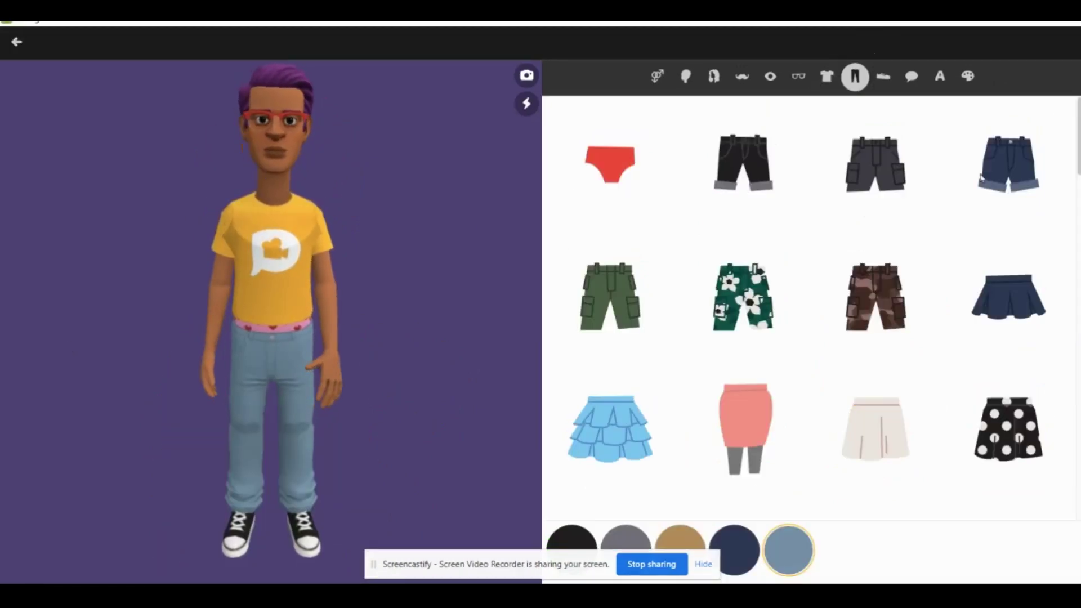
pyautogui.scroll(-5, 738, 415)
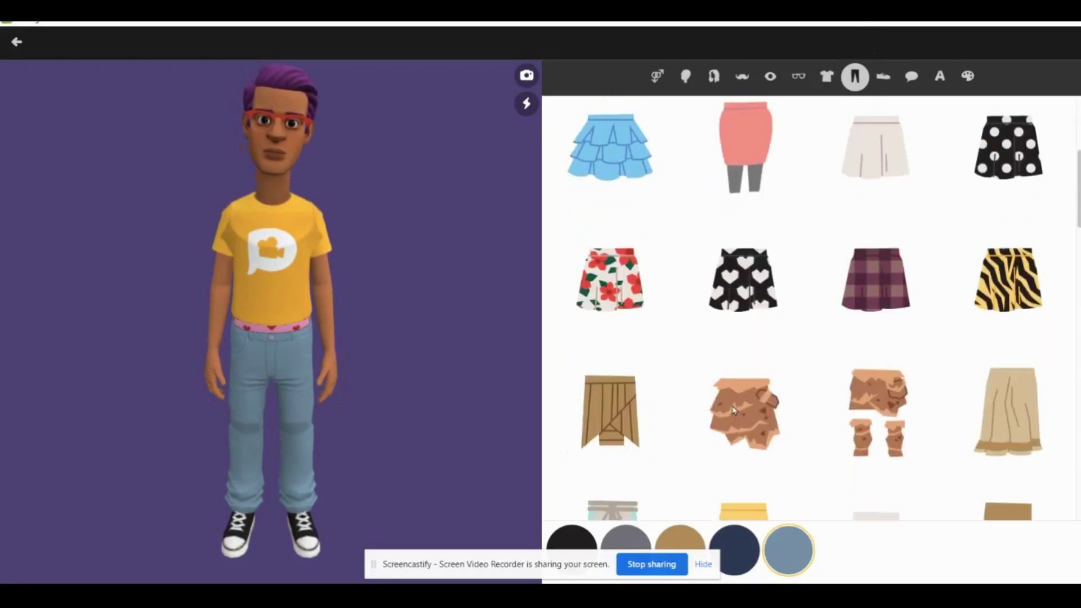
pyautogui.scroll(5, 772, 370)
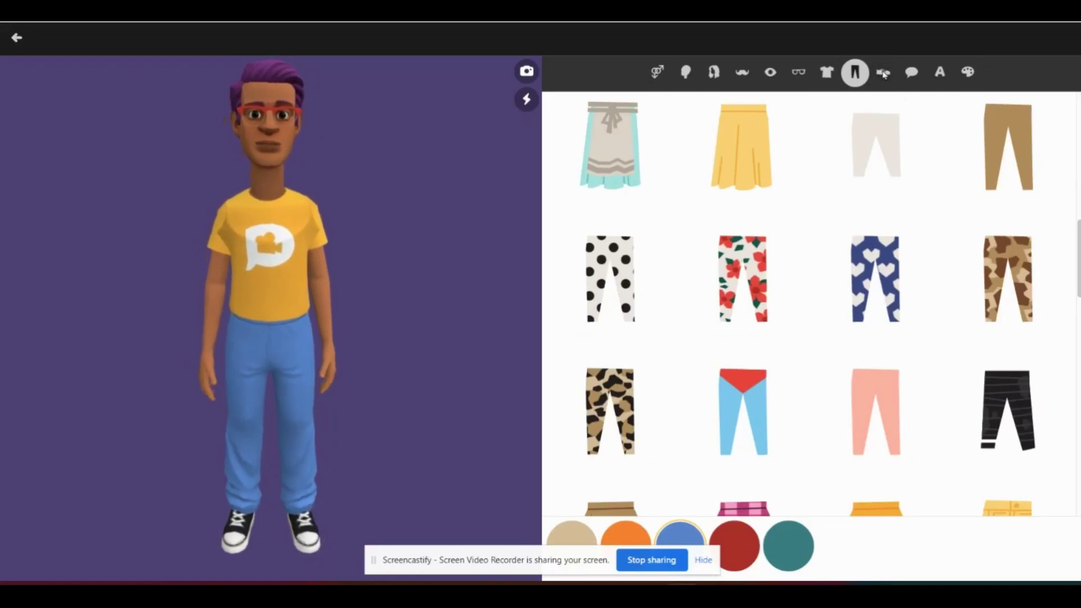
# - Try the navy loafers and the red lace-up shoes on the character
pyautogui.click(884, 72)
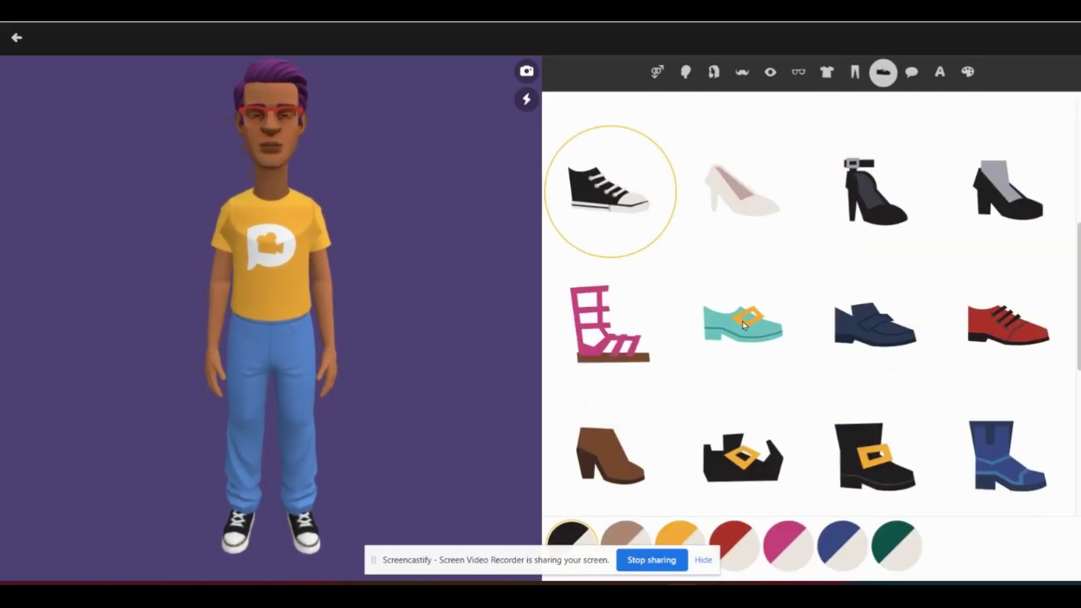
pyautogui.click(874, 340)
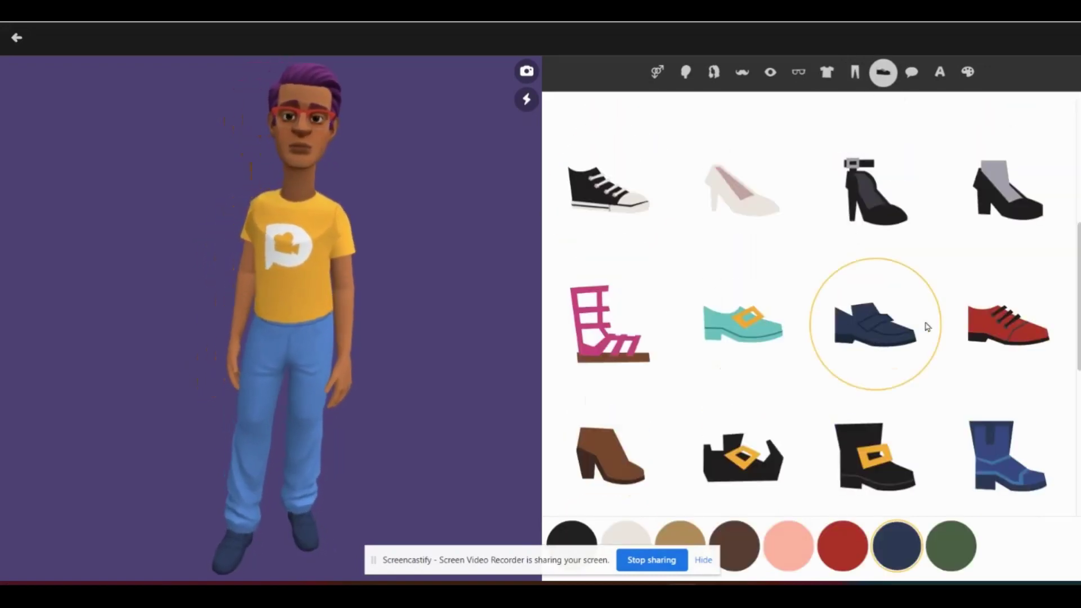
pyautogui.click(1004, 332)
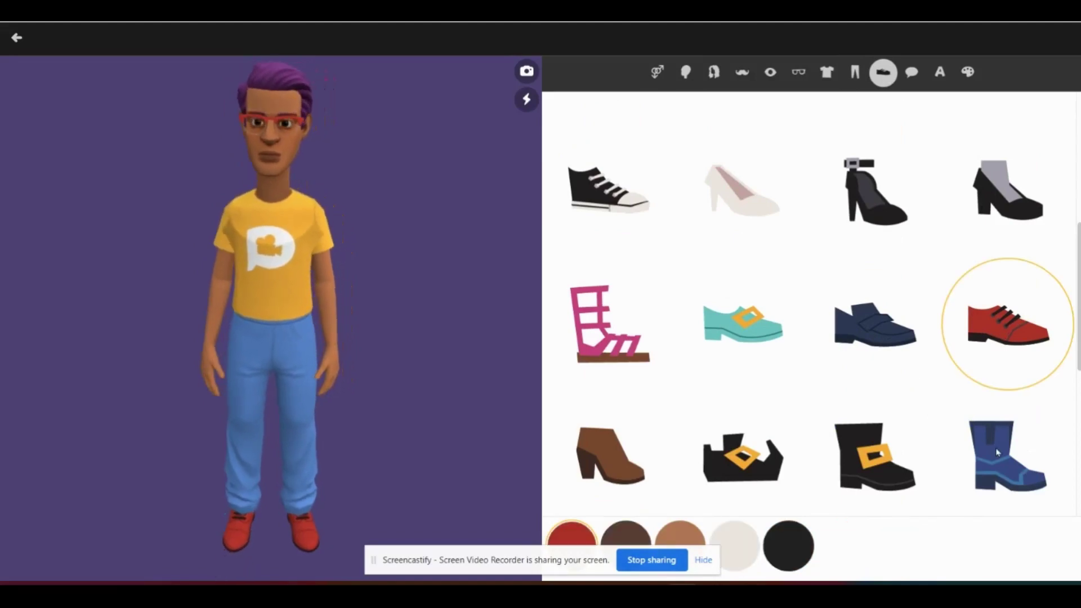
pyautogui.click(956, 409)
pyautogui.click(890, 338)
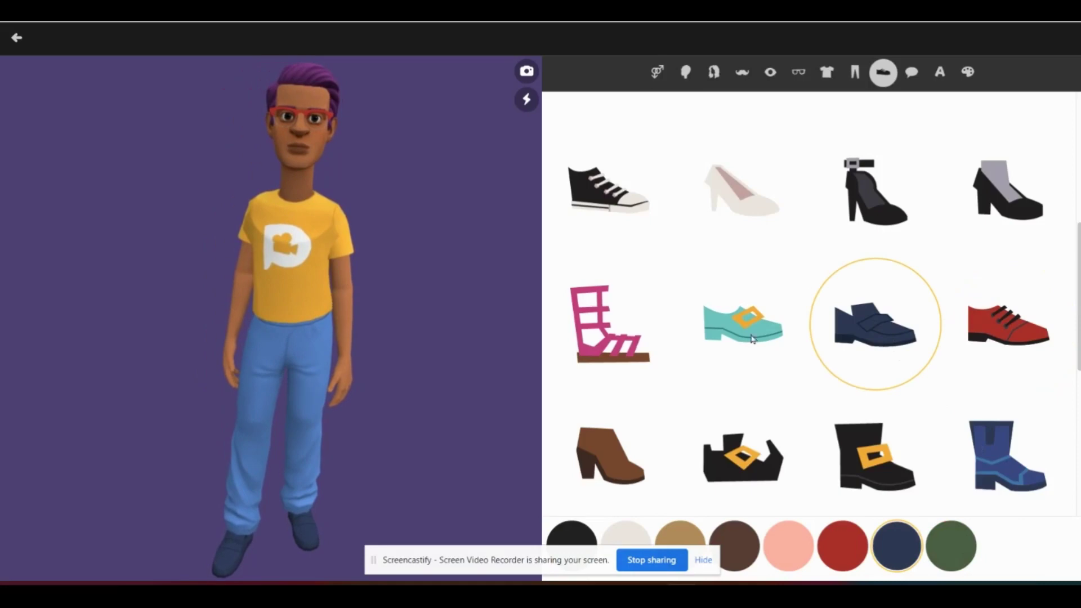
# - Try the dark green and red boots, and give the character the blue-and-green trainers
pyautogui.scroll(-4, 753, 338)
pyautogui.click(707, 367)
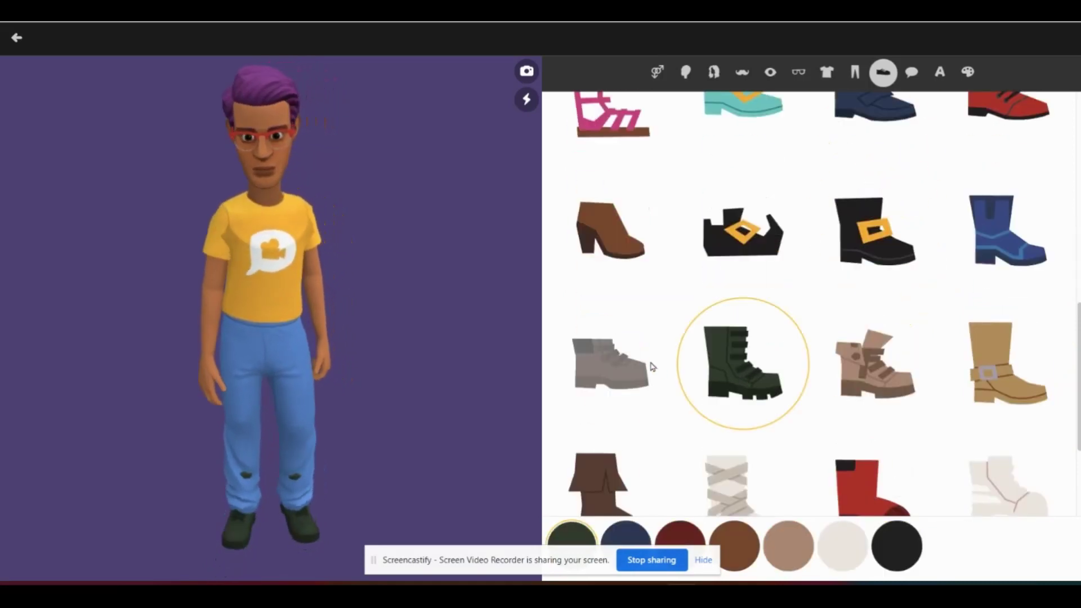
pyautogui.click(873, 485)
pyautogui.scroll(2, 776, 431)
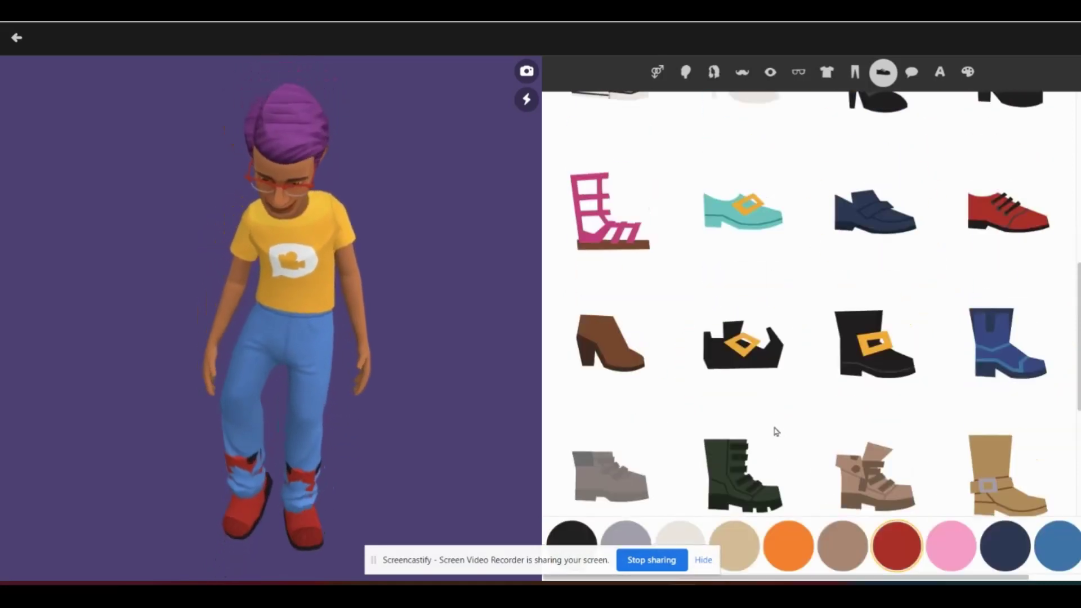
pyautogui.scroll(7, 776, 432)
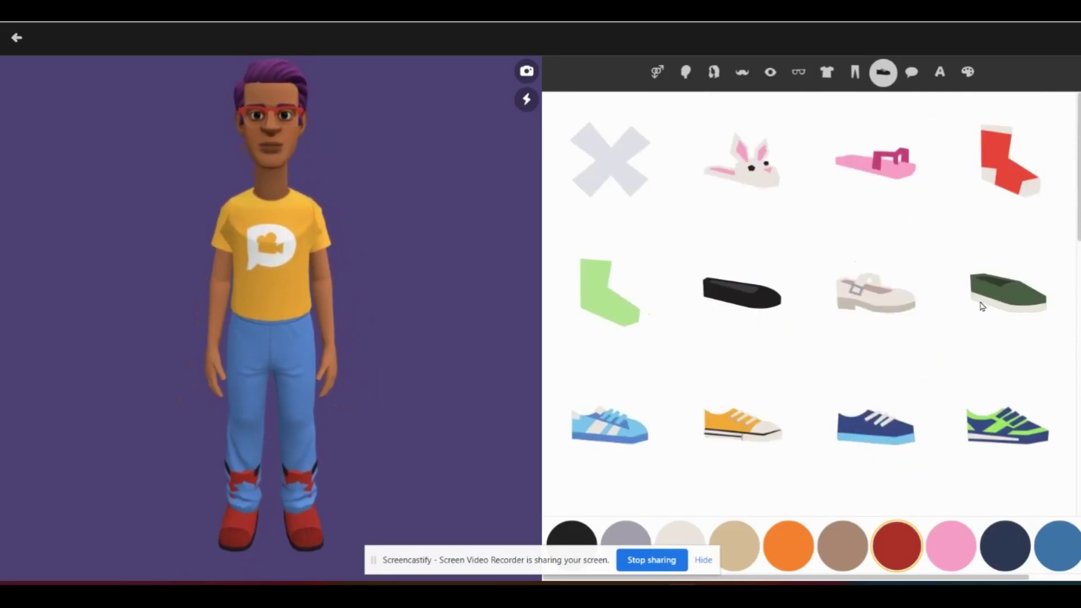
pyautogui.click(1005, 424)
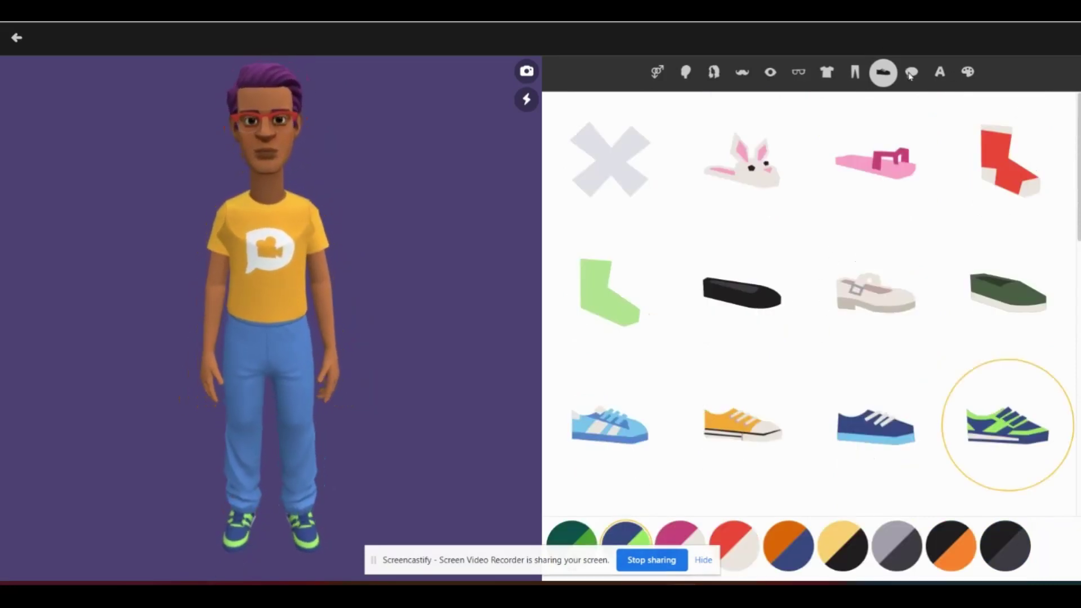
# - Check the character's voice and name settings, and set its background to light yellow after trying amber, red, beige and orange
pyautogui.click(912, 73)
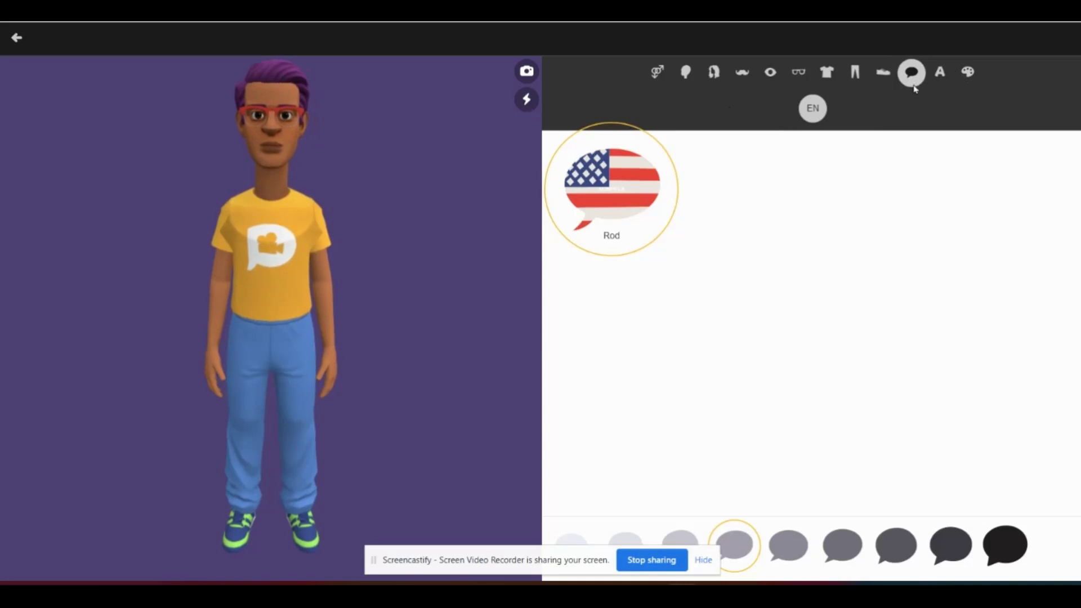
pyautogui.click(937, 71)
pyautogui.click(968, 72)
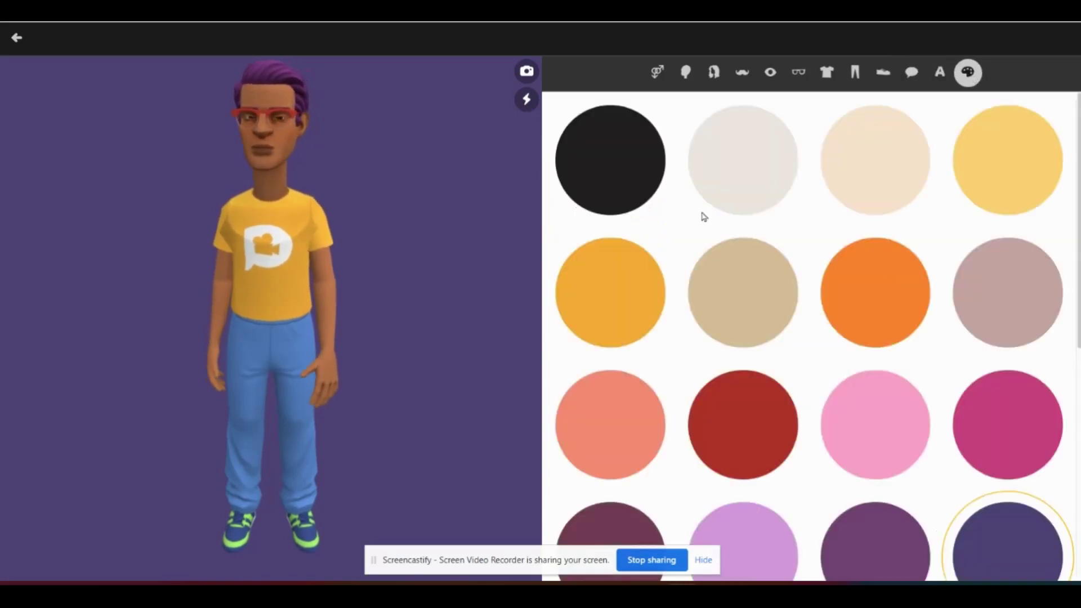
pyautogui.click(737, 279)
pyautogui.click(626, 334)
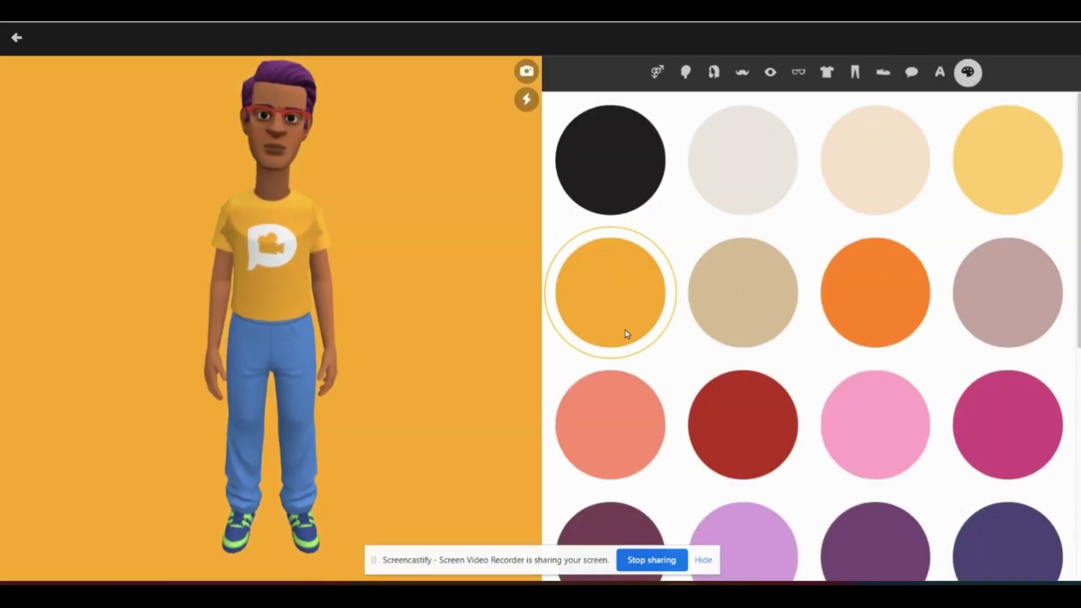
pyautogui.click(600, 404)
pyautogui.click(756, 388)
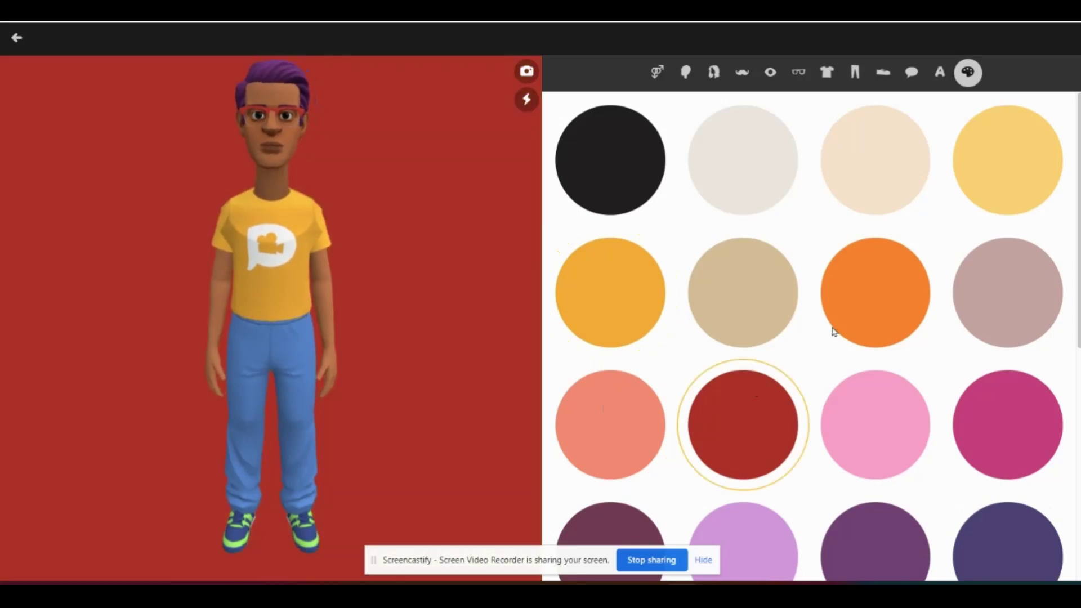
pyautogui.click(879, 409)
pyautogui.click(793, 299)
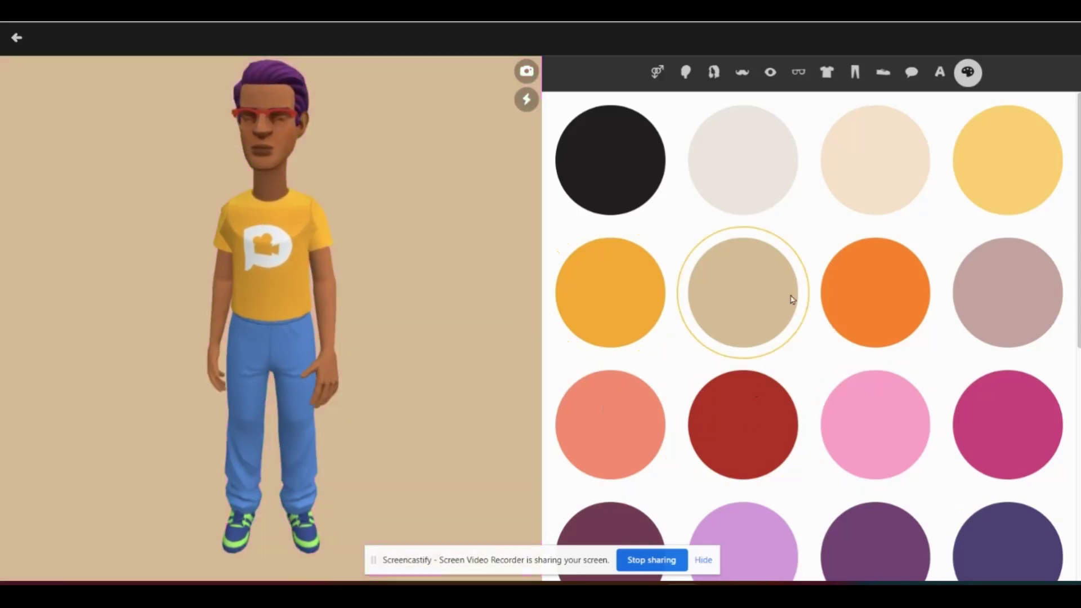
pyautogui.click(875, 297)
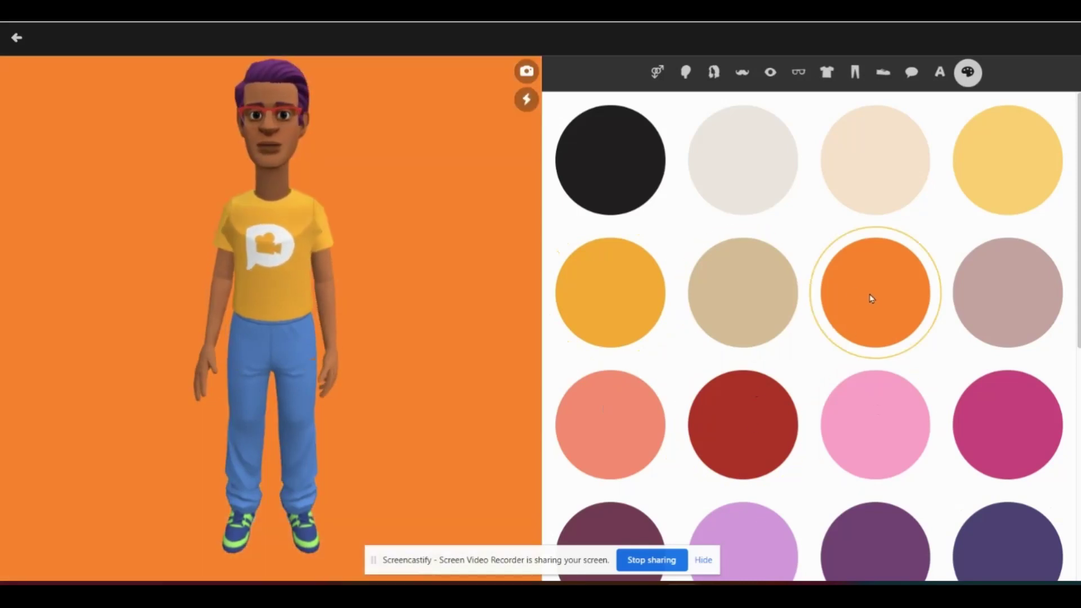
pyautogui.click(985, 162)
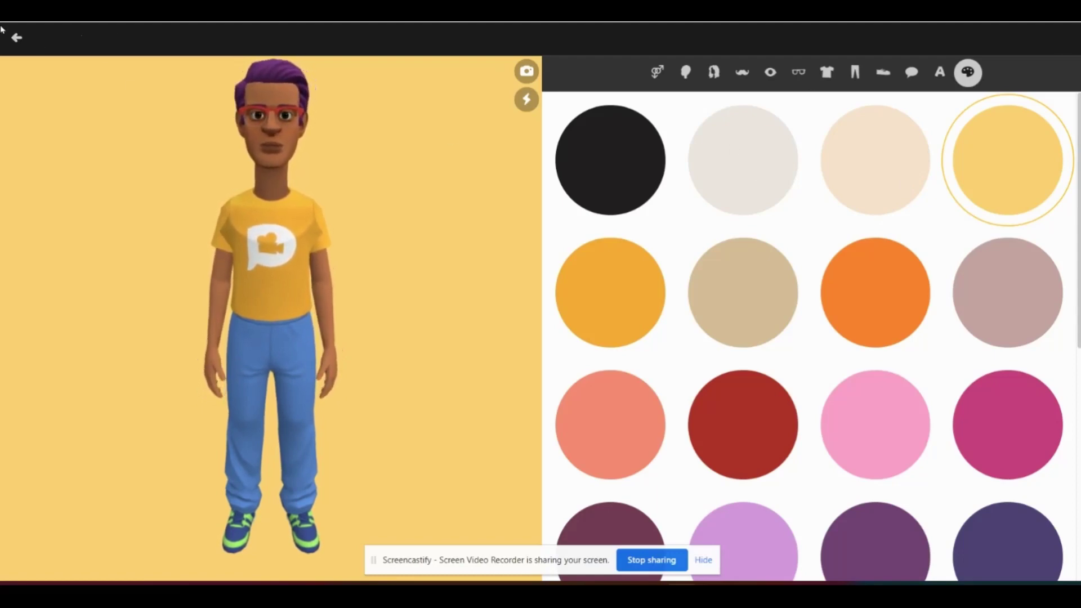
# - Cast the custom character Vince as the scene's first actor and Lucy as the second
pyautogui.click(15, 39)
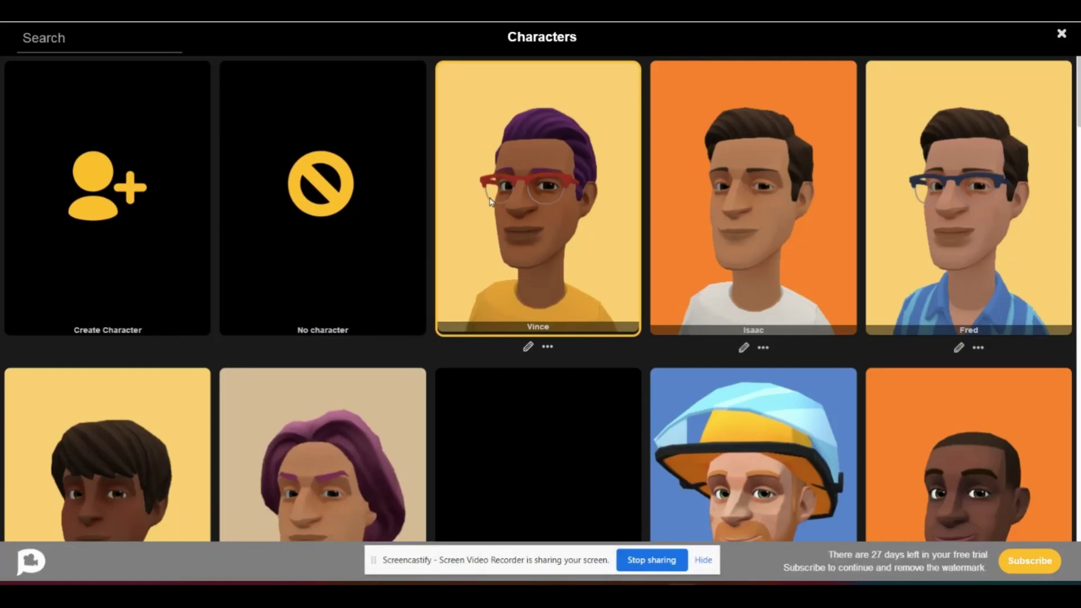
pyautogui.click(529, 202)
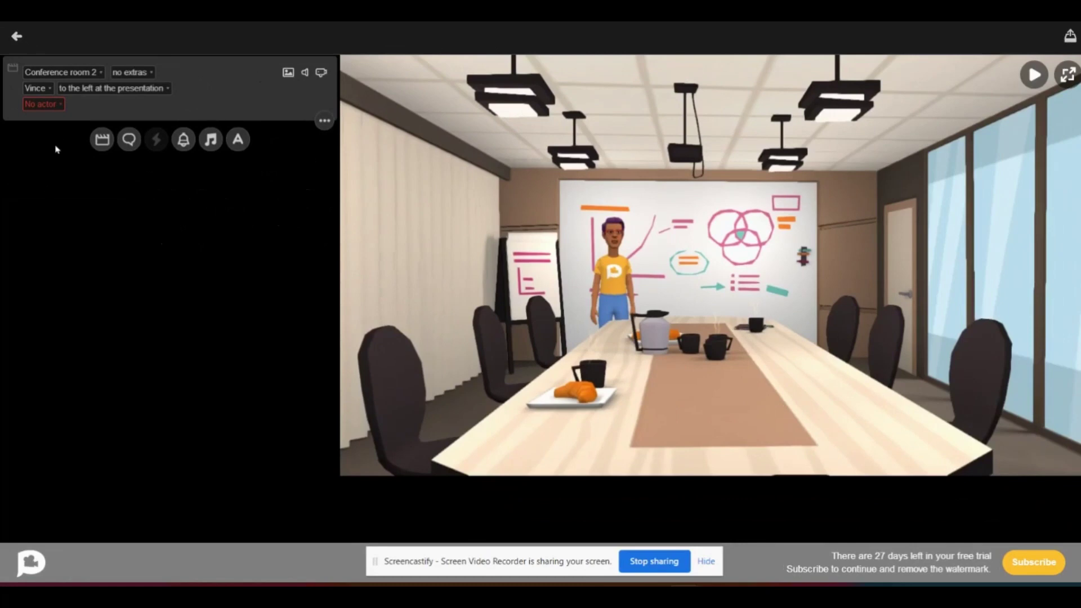
pyautogui.click(61, 108)
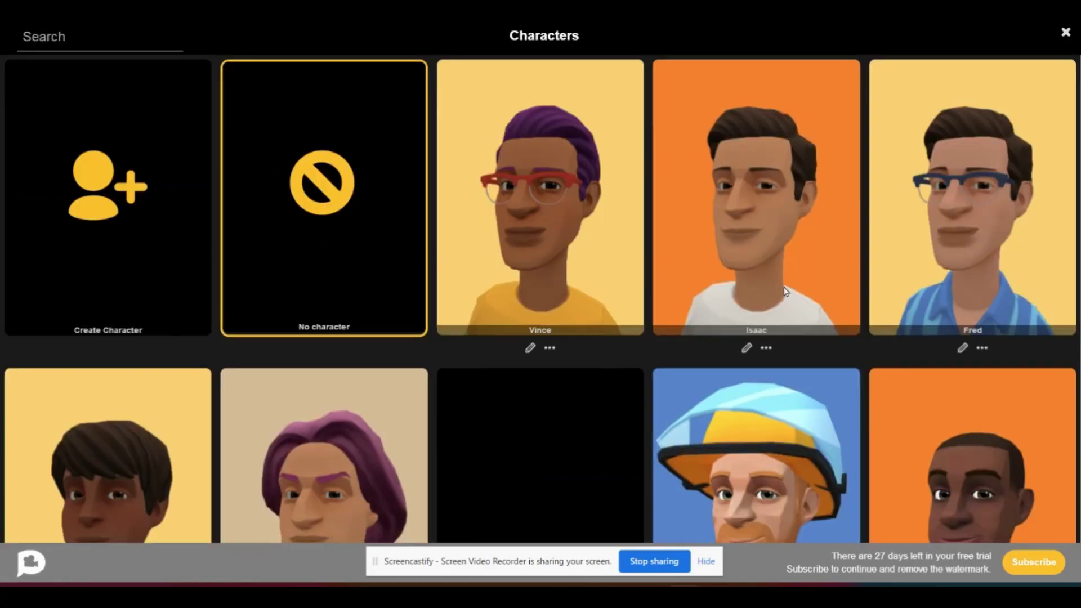
pyautogui.scroll(-3, 730, 288)
pyautogui.scroll(-1, 731, 288)
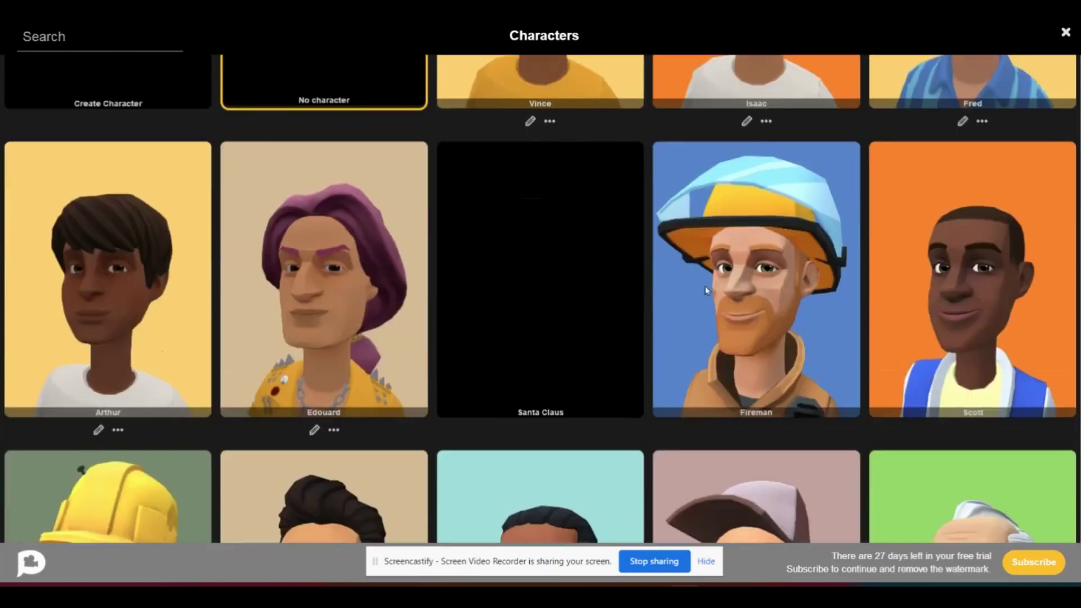
pyautogui.scroll(-5, 557, 321)
pyautogui.scroll(-4, 555, 324)
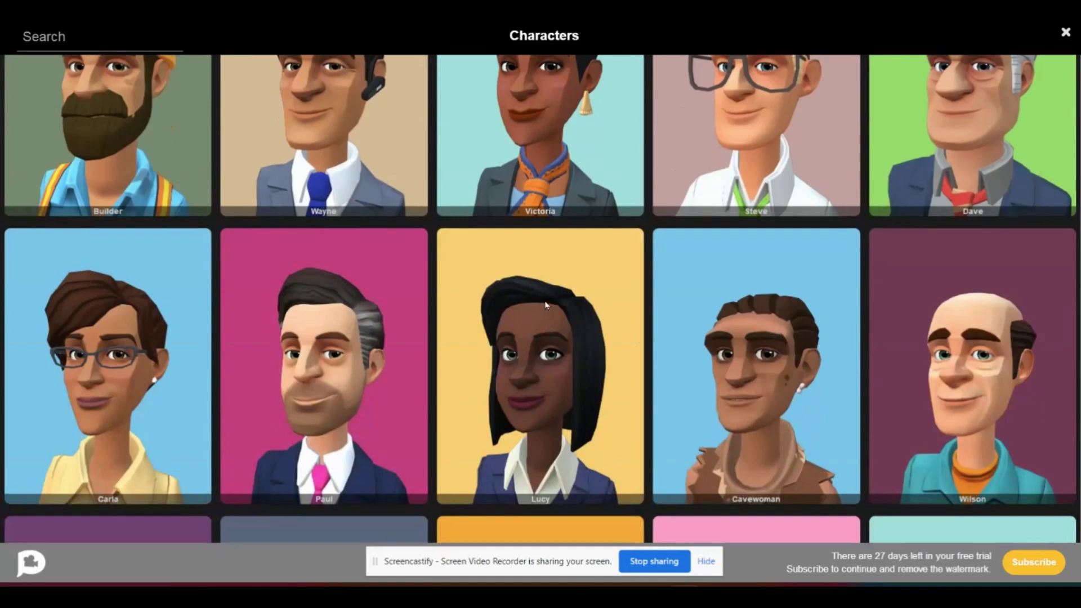
pyautogui.scroll(-1, 545, 305)
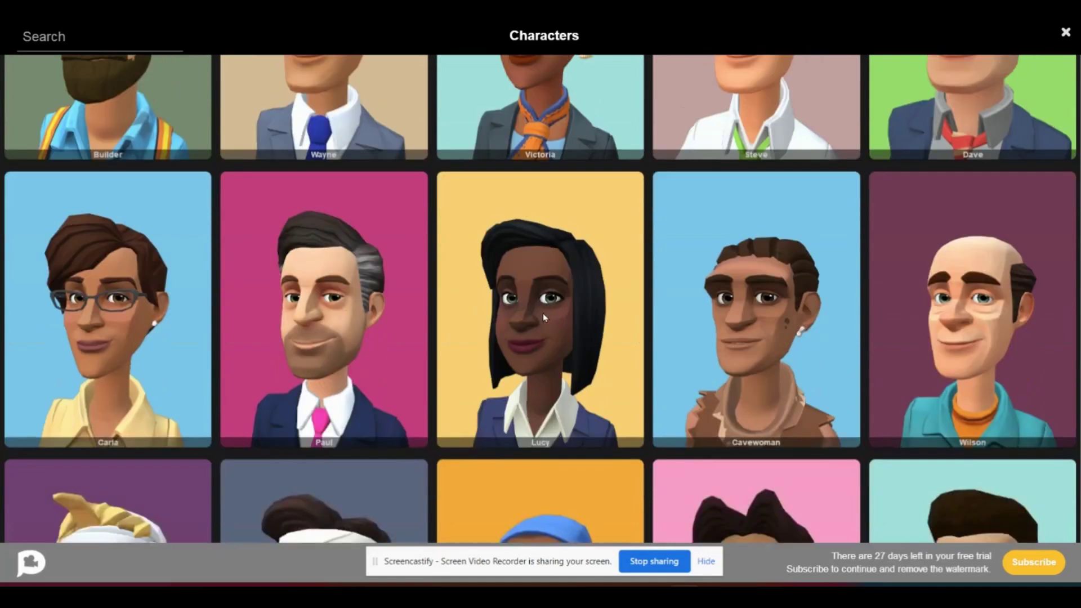
pyautogui.click(542, 313)
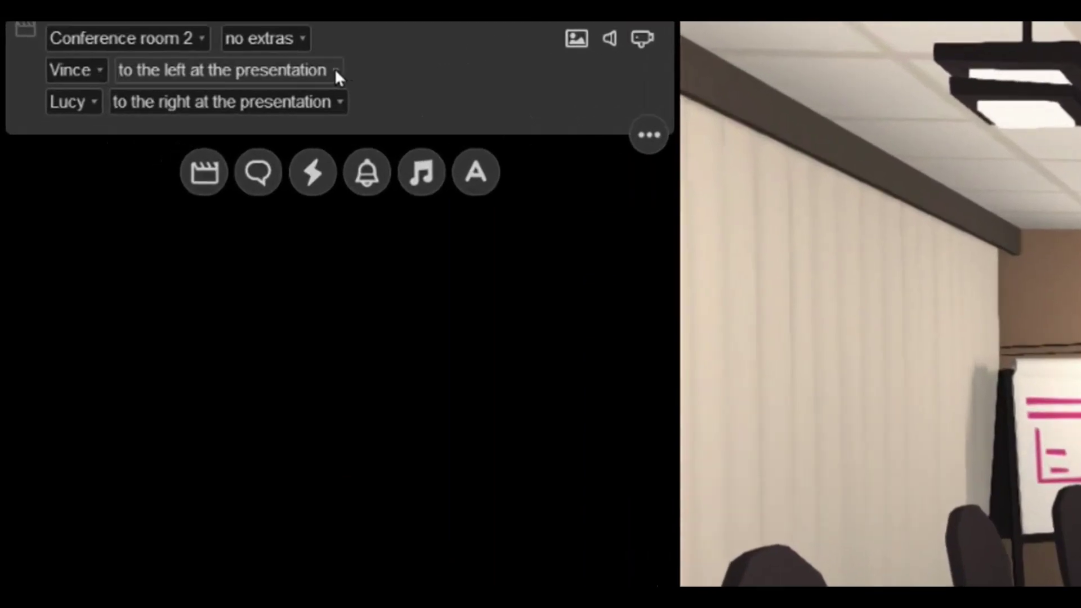
# - Review the position options for Vince in the conference room
pyautogui.click(335, 70)
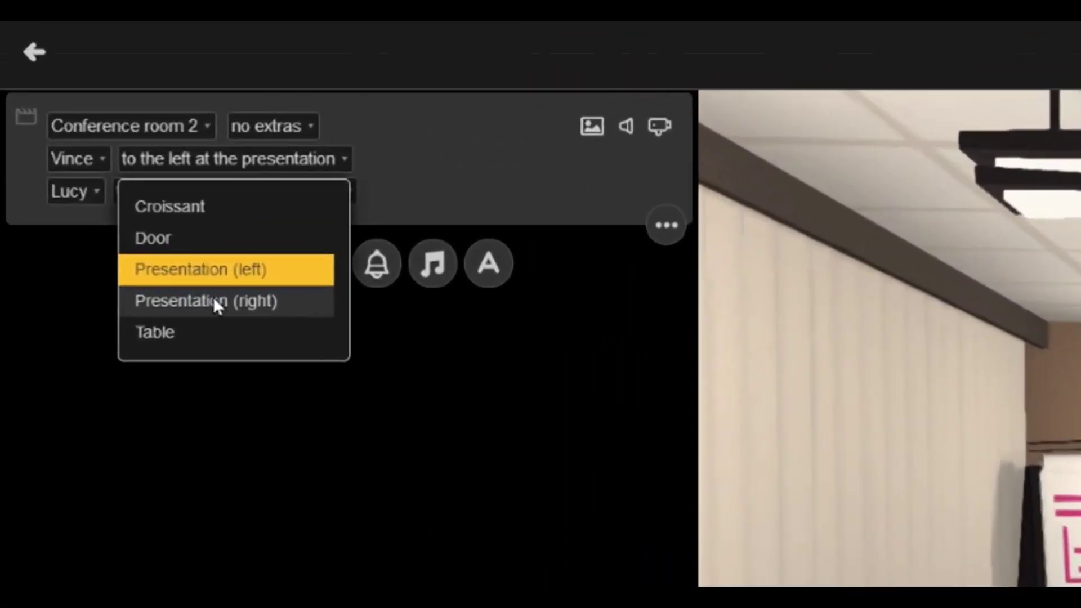
pyautogui.click(213, 296)
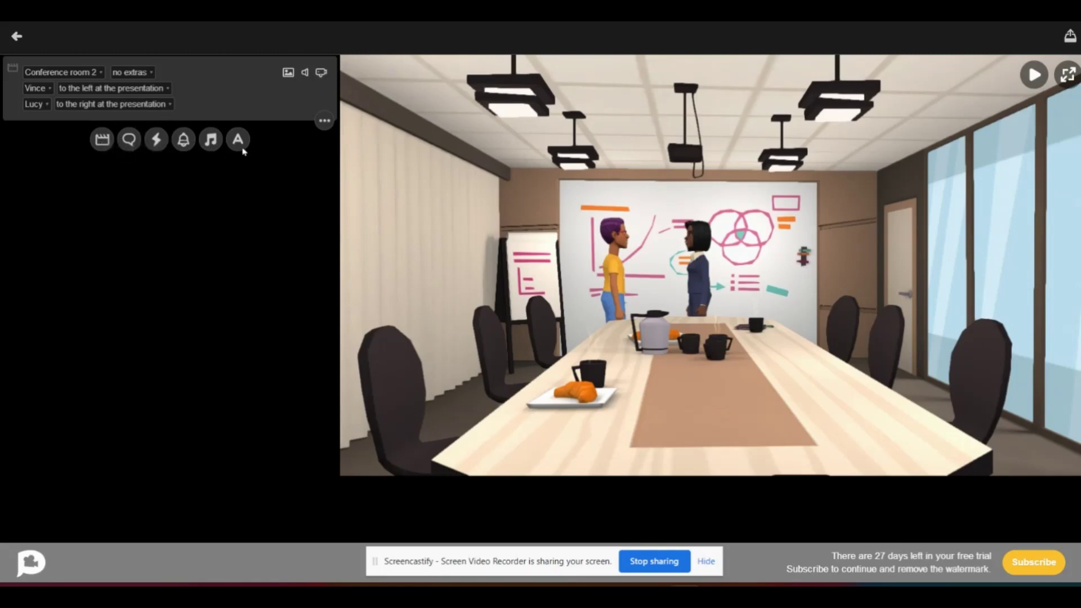
# - Add a neutral dialogue line for Vince reading "Hi How are you?" and play it
pyautogui.click(129, 140)
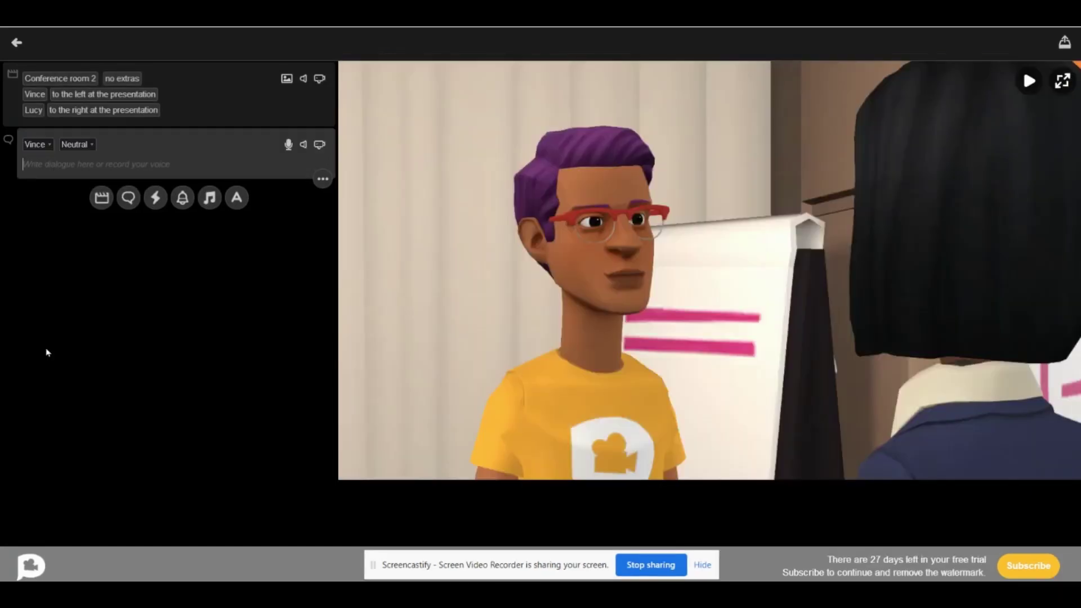
pyautogui.click(45, 163)
pyautogui.click(48, 143)
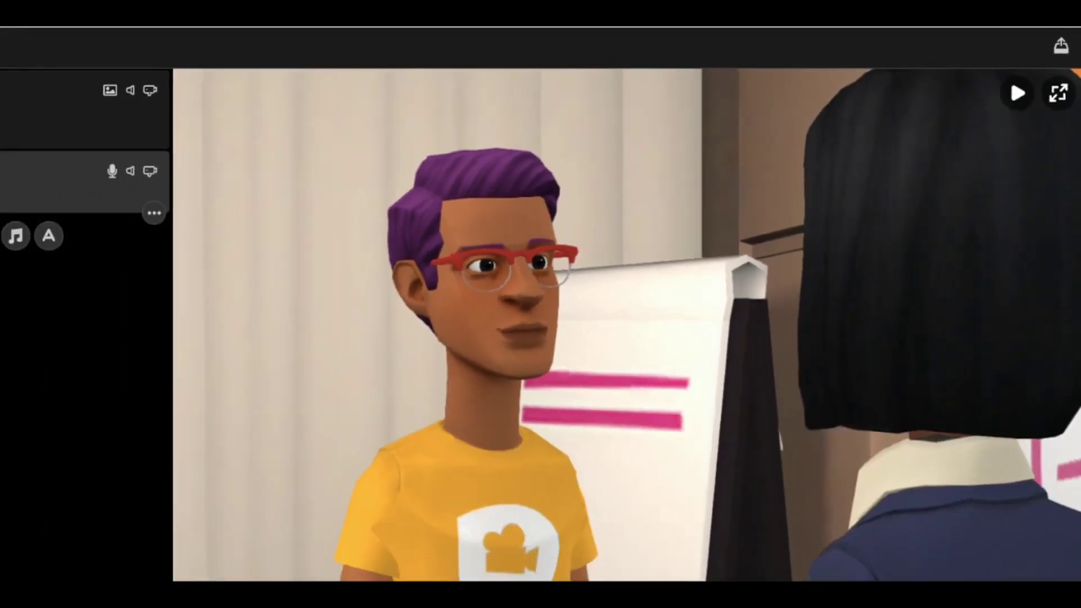
pyautogui.click(48, 167)
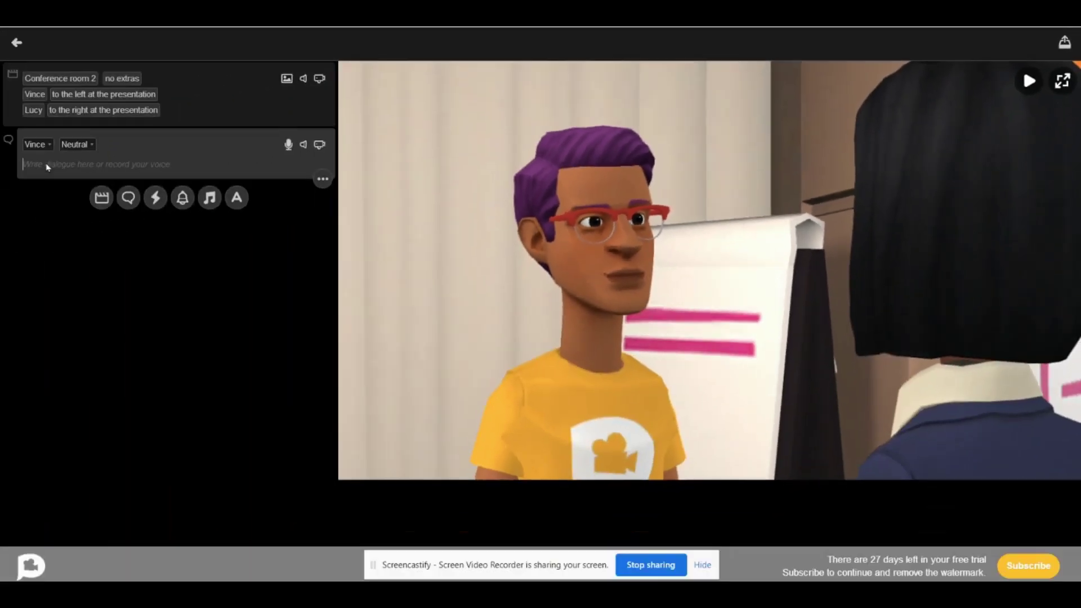
pyautogui.write('H')
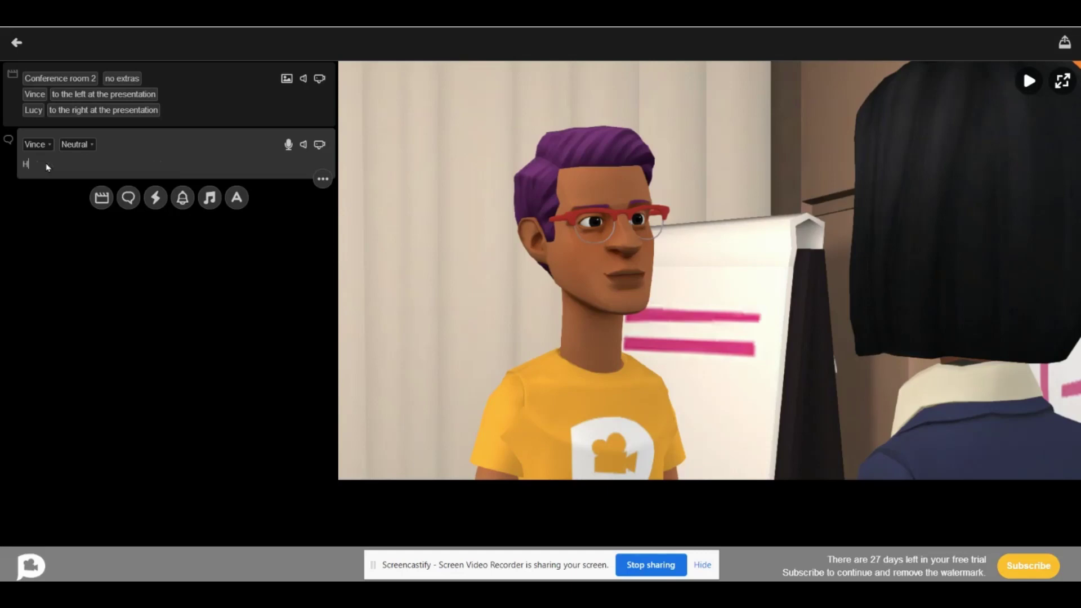
pyautogui.write('i How are you?')
pyautogui.click(1030, 80)
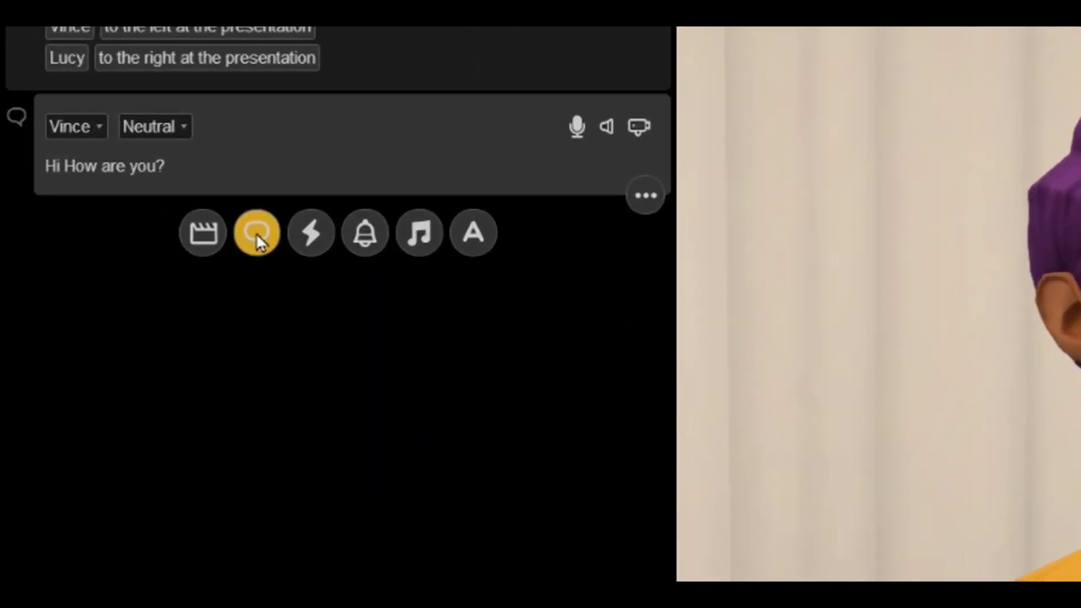
# - Add a neutral dialogue line for Lucy reading "Fine. How about you?" and play it
pyautogui.click(257, 232)
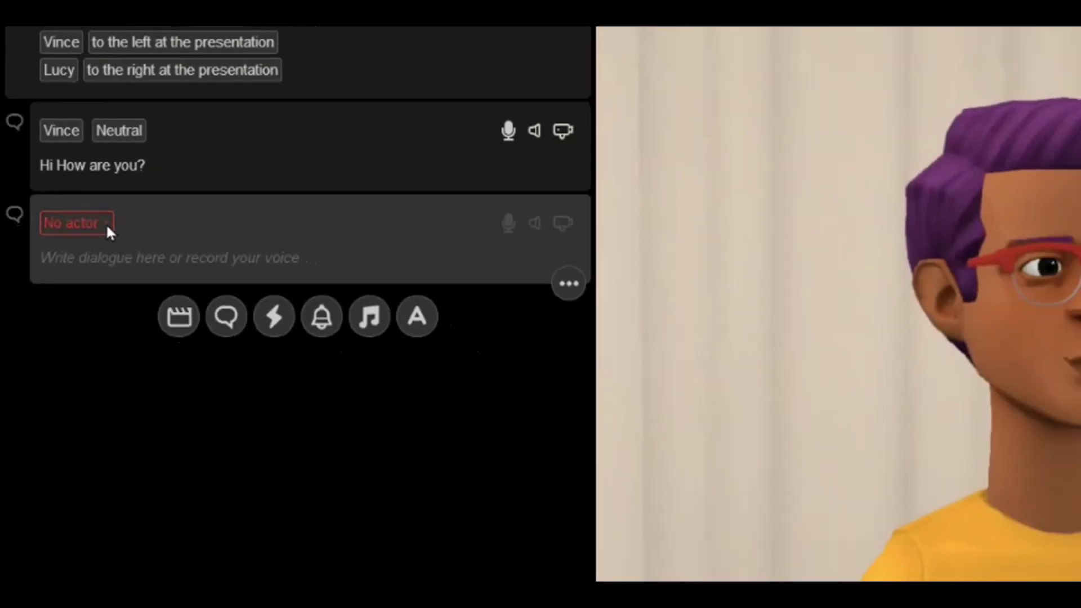
pyautogui.click(106, 223)
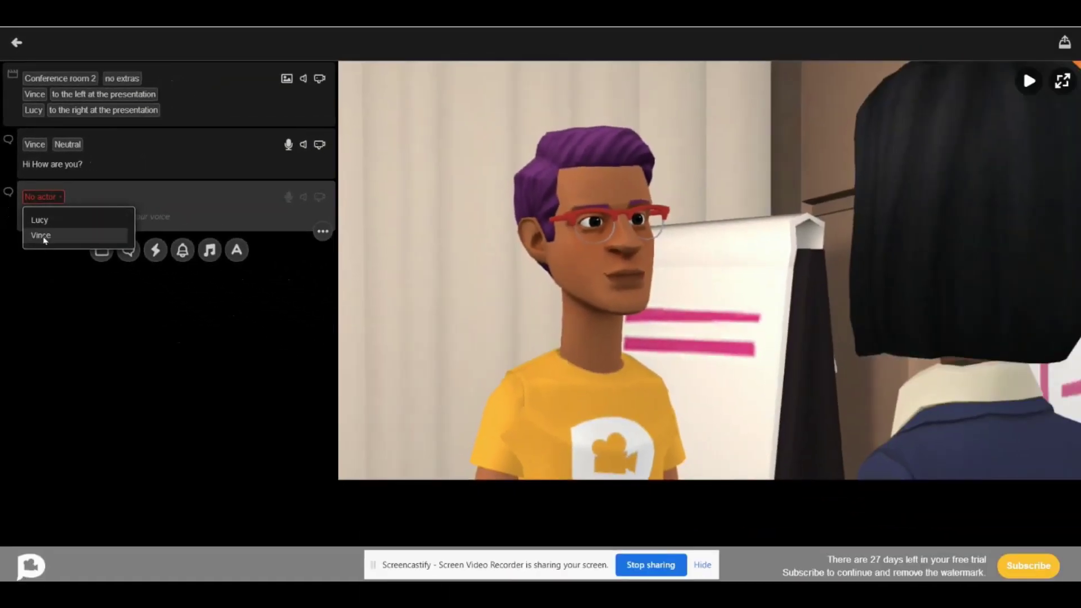
pyautogui.click(46, 218)
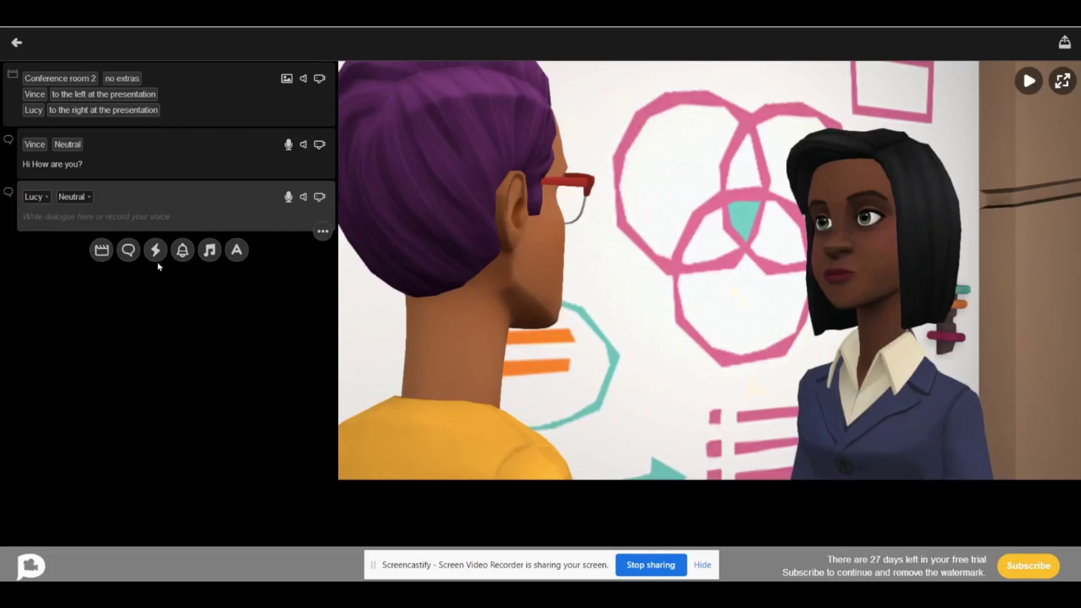
pyautogui.click(53, 216)
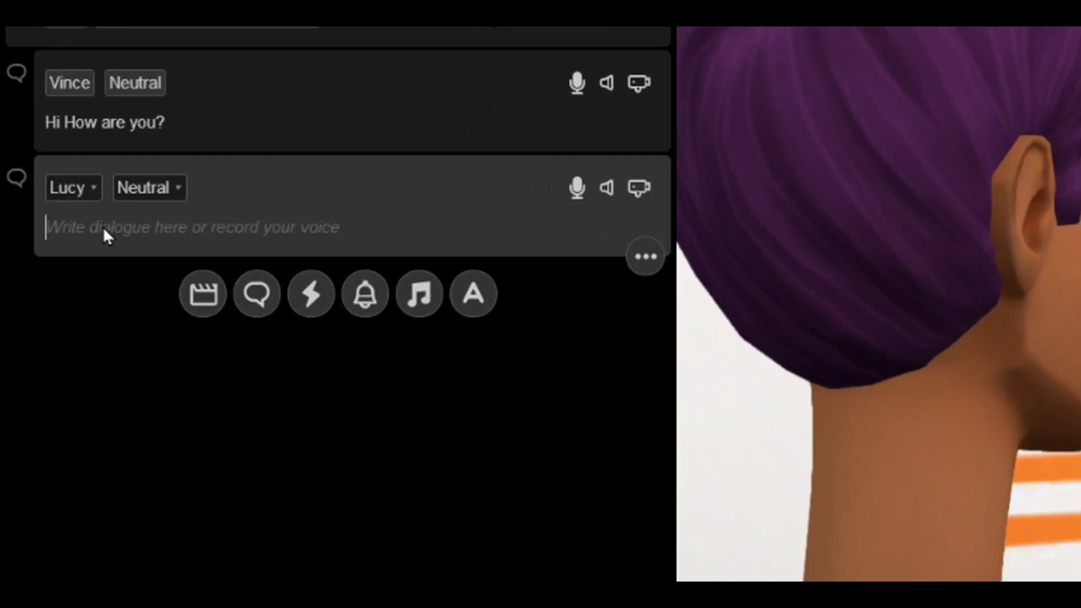
pyautogui.write('Fine')
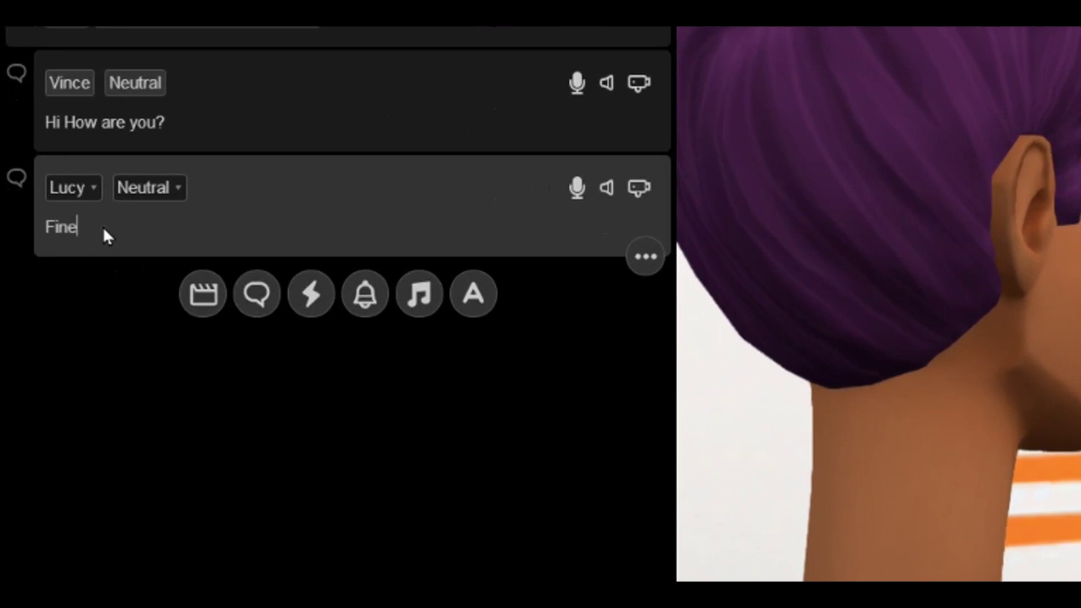
pyautogui.write('. How about')
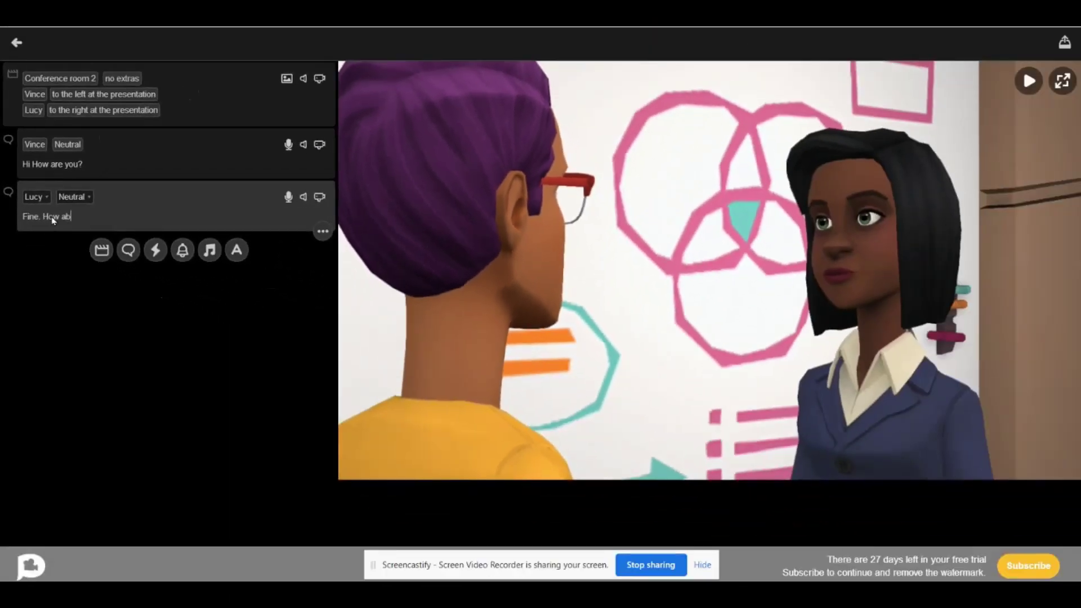
pyautogui.write(' you?')
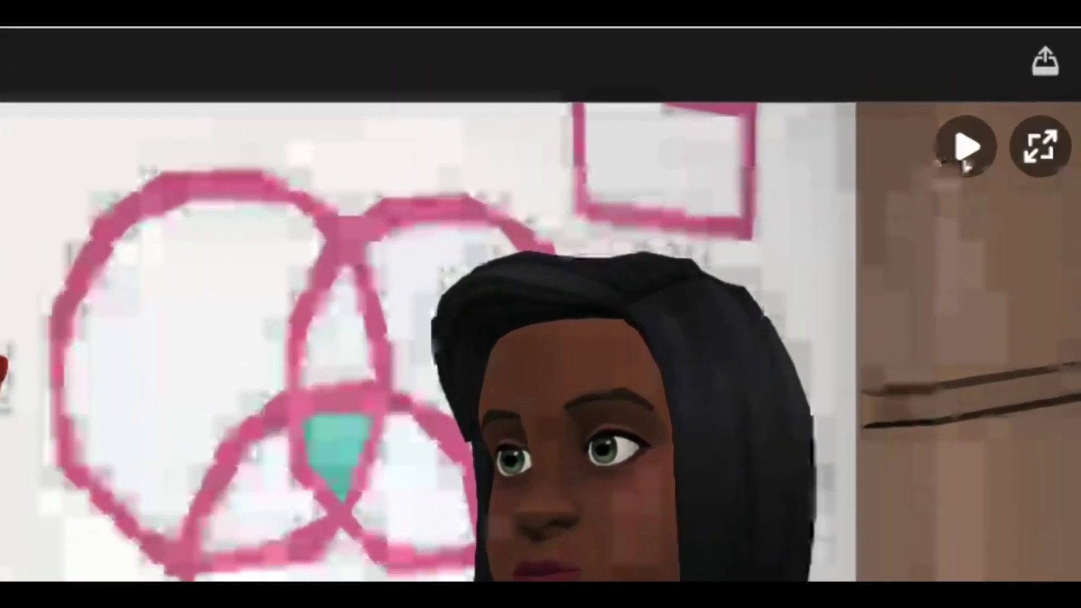
pyautogui.click(1020, 95)
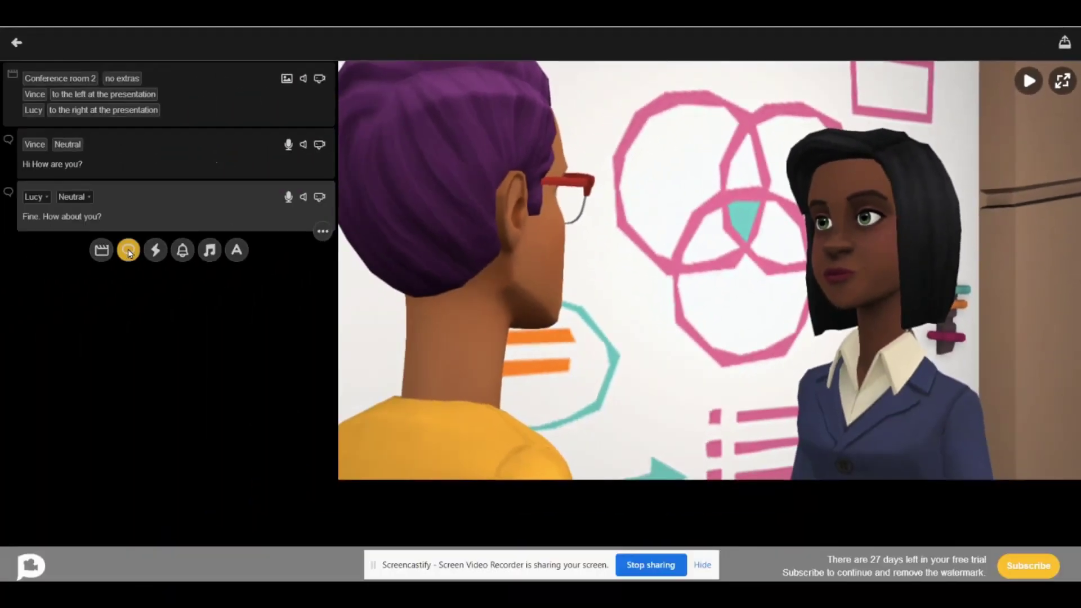
# - Add a neutral dialogue line for Vince reading "Fine. What are you going to do?" and play it
pyautogui.click(129, 251)
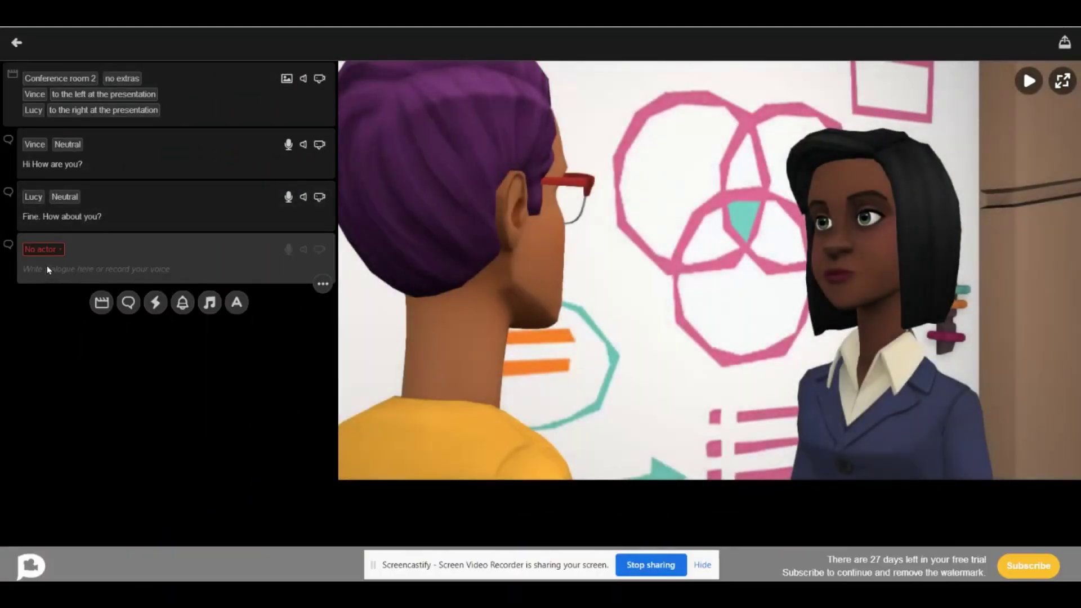
pyautogui.click(59, 251)
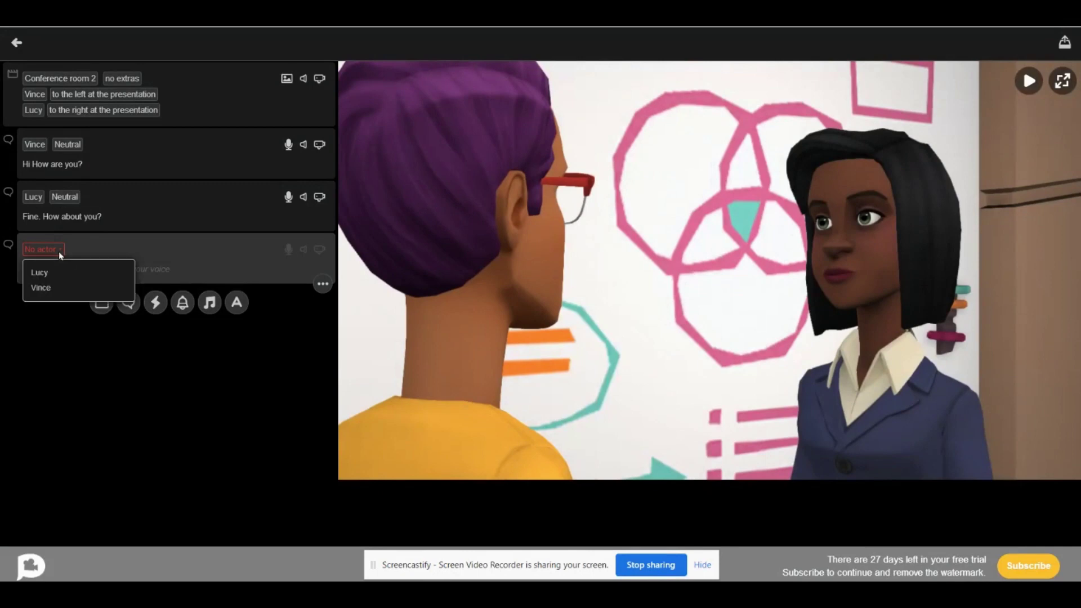
pyautogui.click(45, 291)
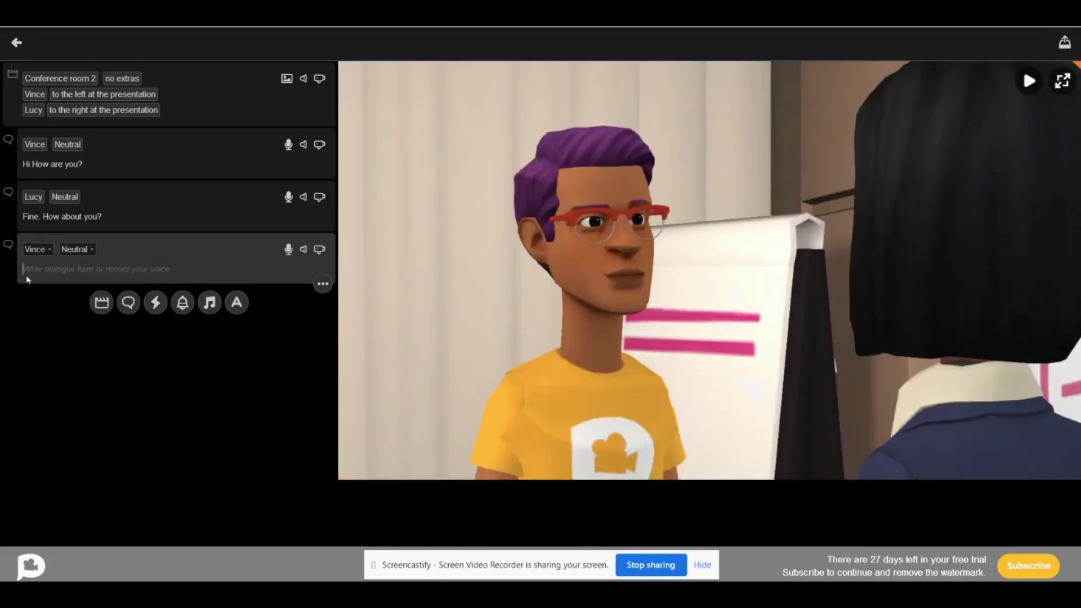
pyautogui.write('Fine. WHat a')
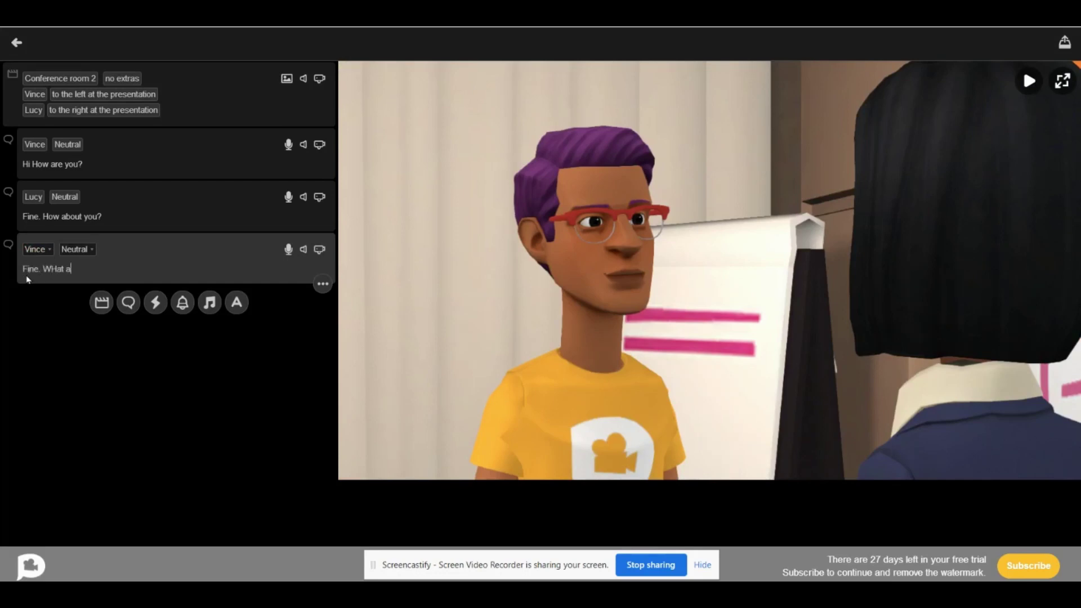
pyautogui.press('BackSpace')
pyautogui.press('BackSpace')
pyautogui.press('BackSpace')
pyautogui.write('hat are you going to do')
pyautogui.click(1030, 85)
# - Add a neutral dialogue line for Lucy reading "I am going to attend the webinar." and play it
pyautogui.click(129, 304)
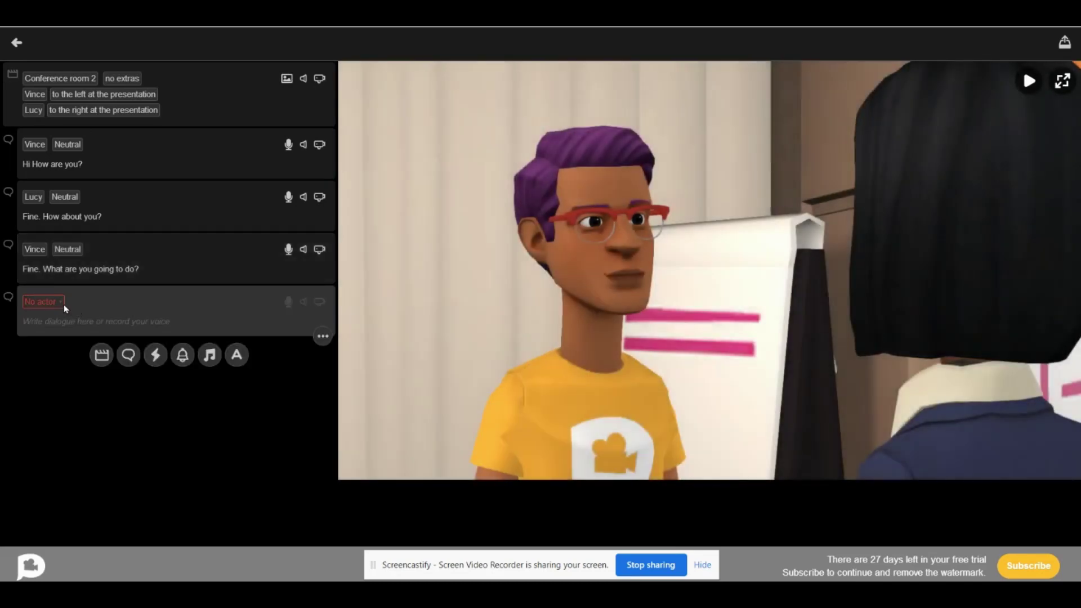
pyautogui.click(63, 304)
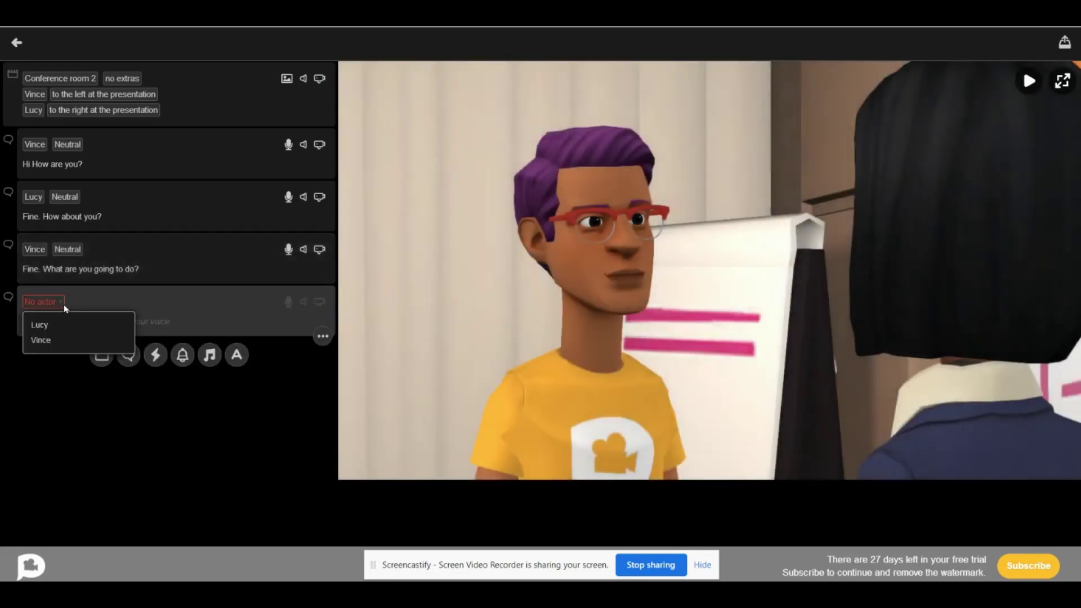
pyautogui.click(39, 326)
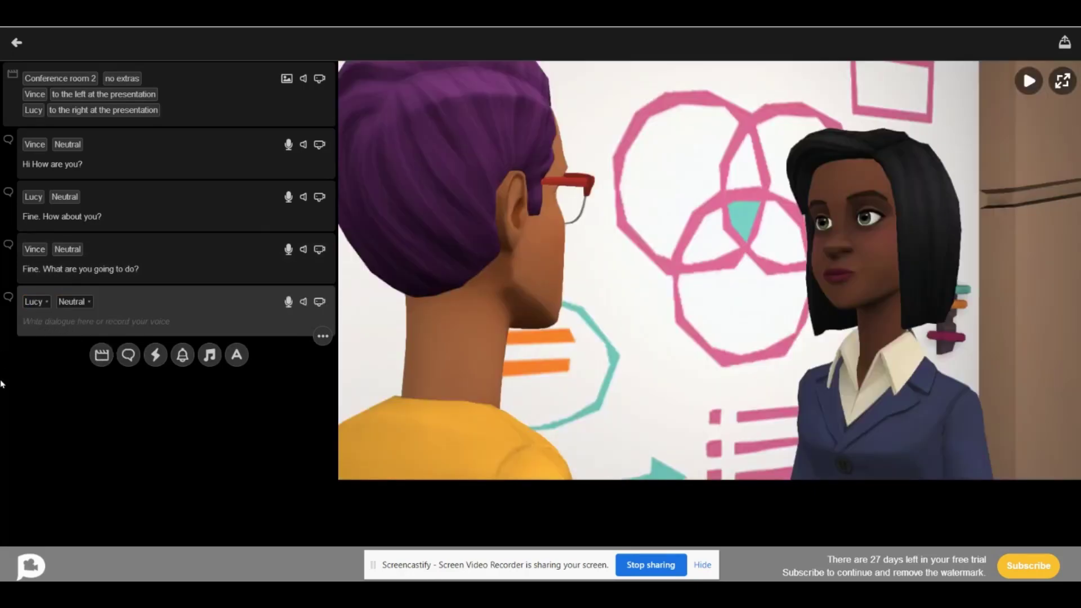
pyautogui.write('I am going to attend the')
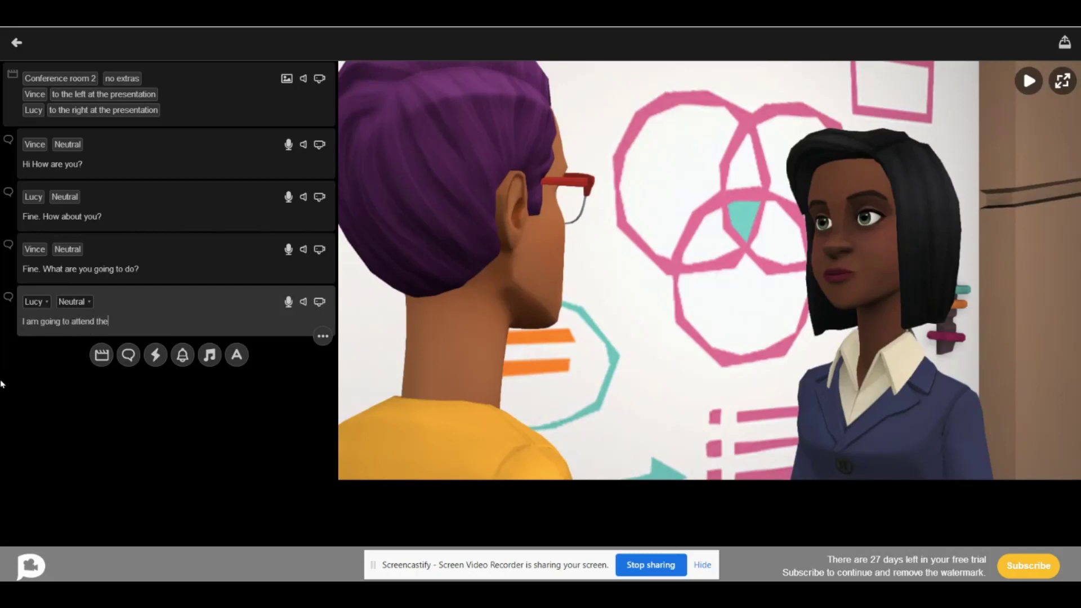
pyautogui.write(' webinar.')
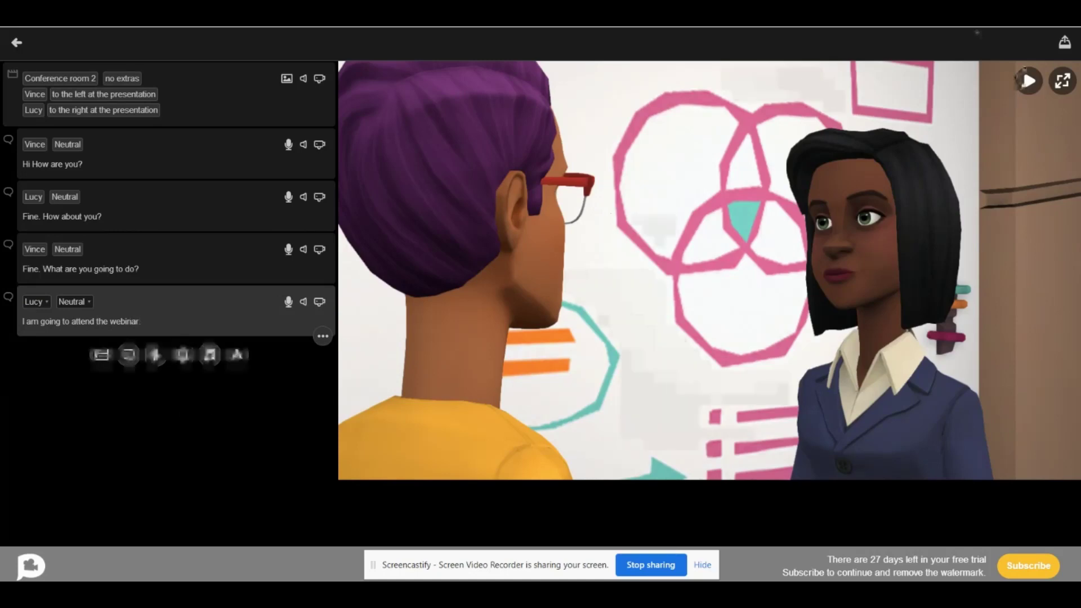
pyautogui.click(1027, 80)
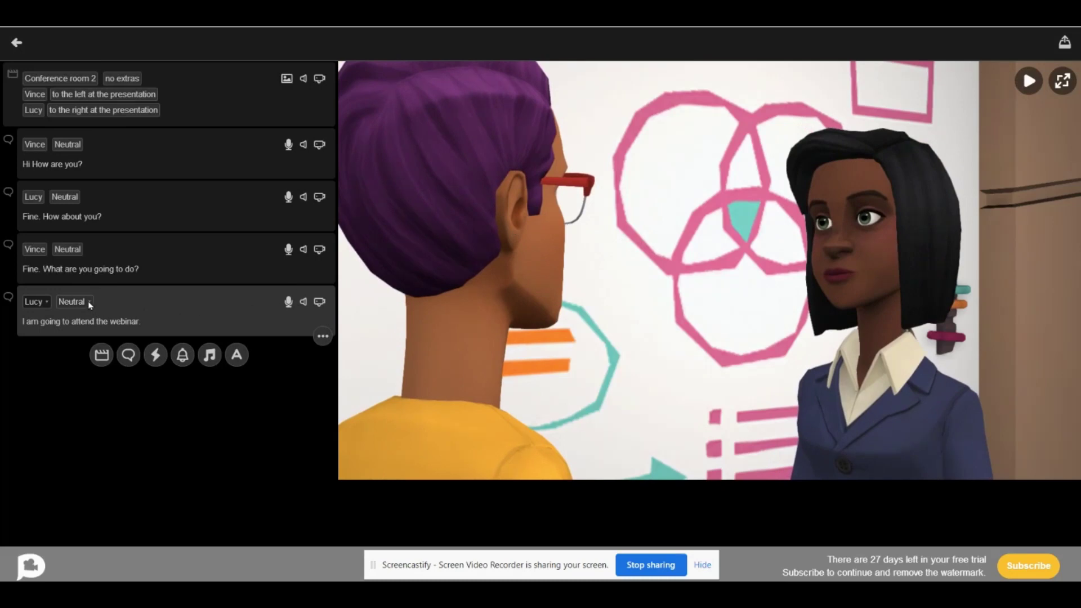
# - Add another dialogue line for Vince reading "Very Good."
pyautogui.click(128, 356)
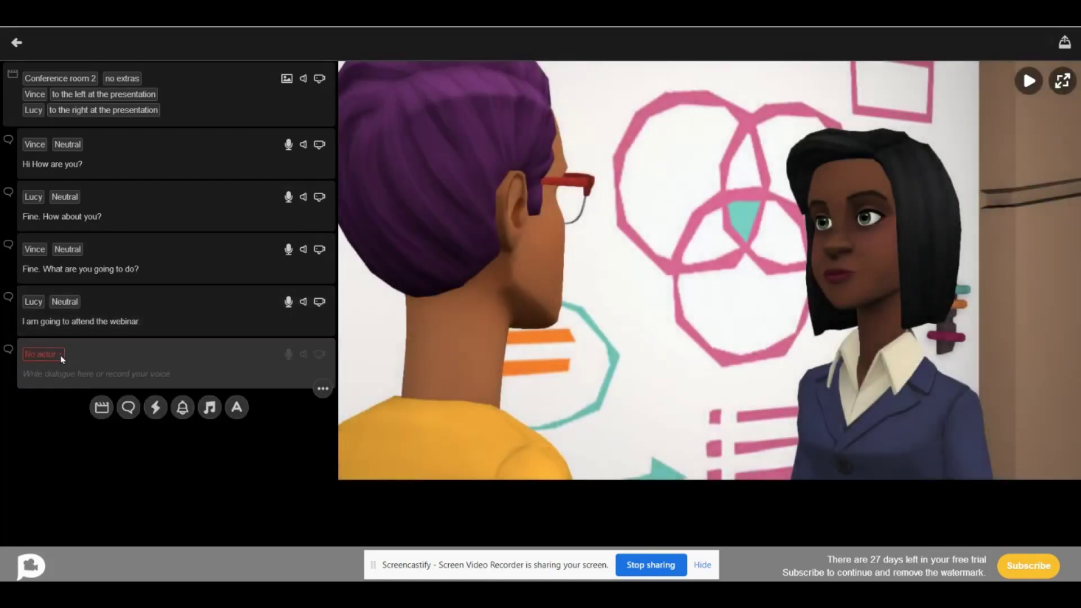
pyautogui.click(54, 354)
pyautogui.click(61, 390)
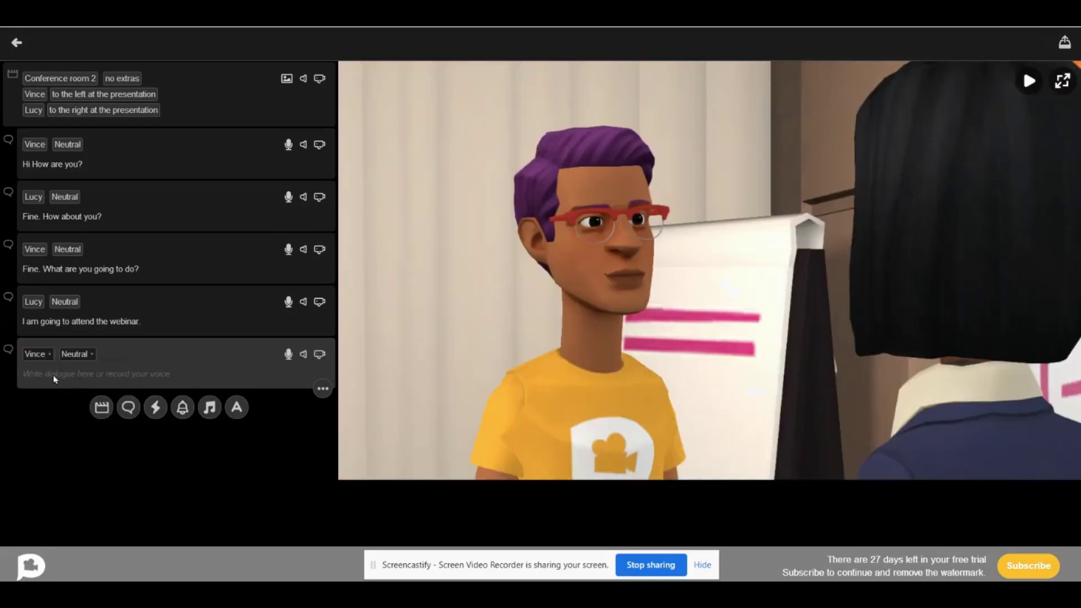
pyautogui.write('V')
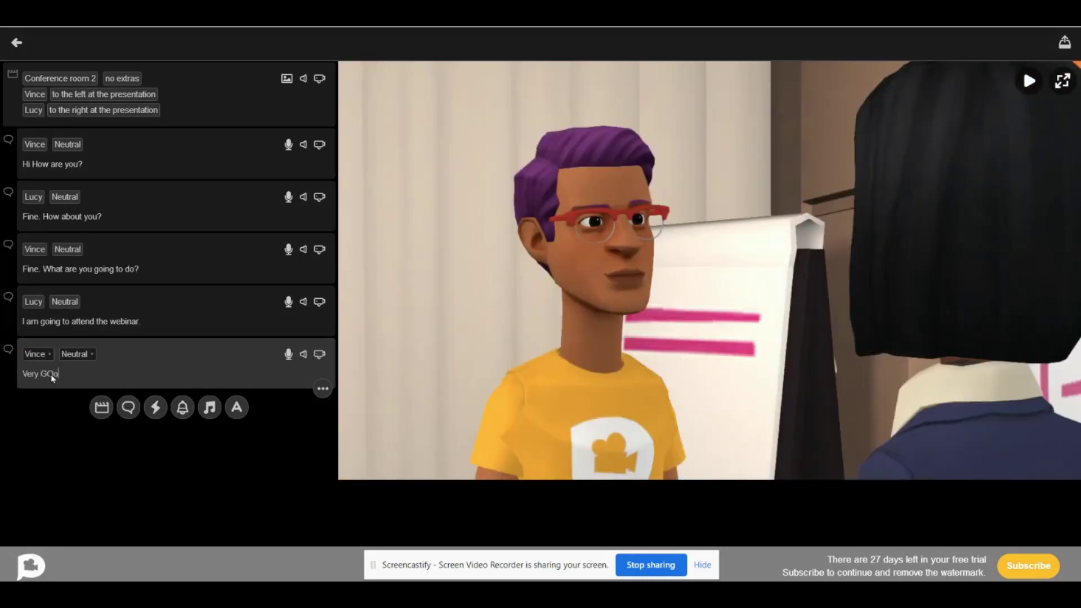
pyautogui.write('ery Good')
# - Set the expression of Vince's "Very Good." line to Happy
pyautogui.click(92, 355)
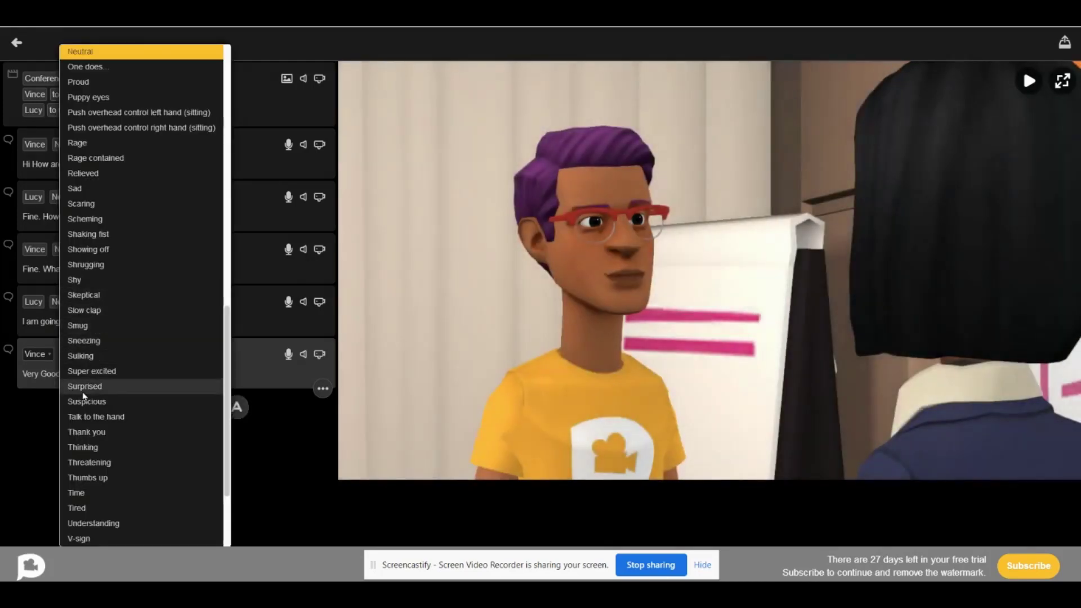
pyautogui.scroll(-1, 82, 394)
pyautogui.scroll(5, 82, 394)
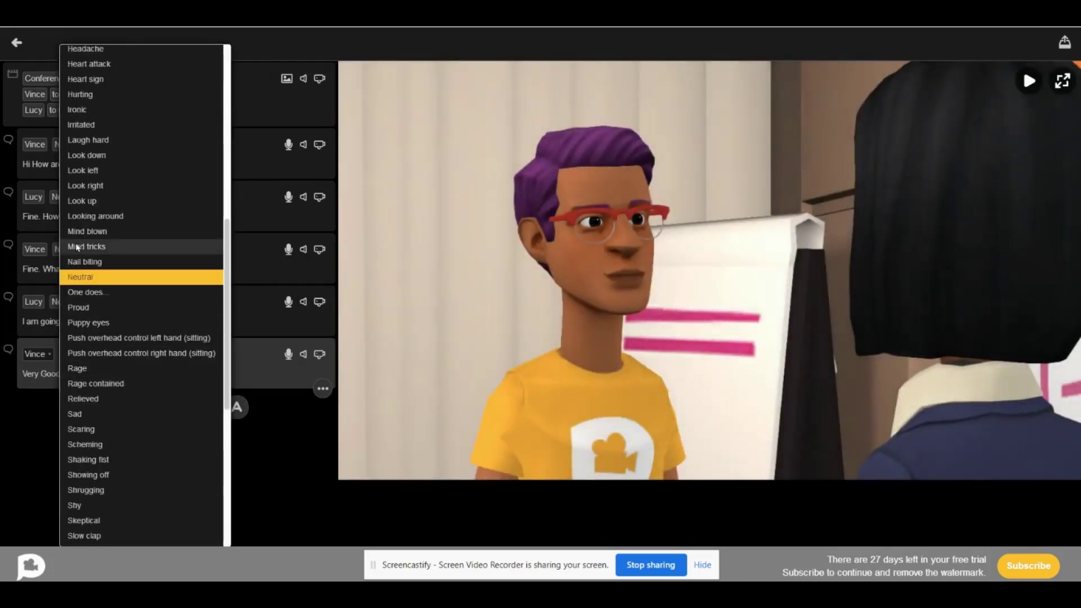
pyautogui.scroll(2, 77, 246)
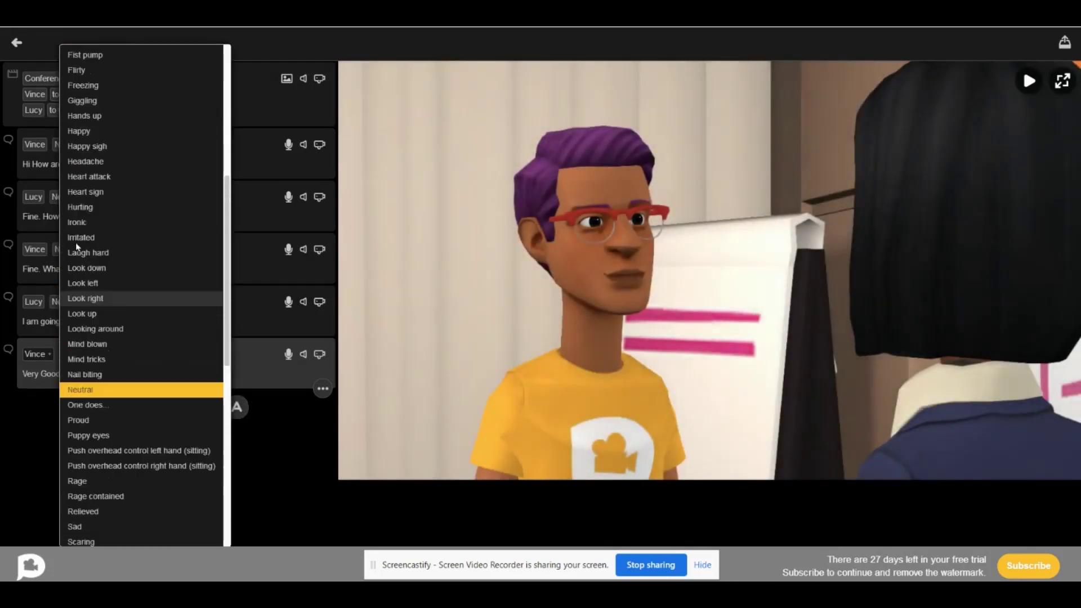
pyautogui.click(87, 130)
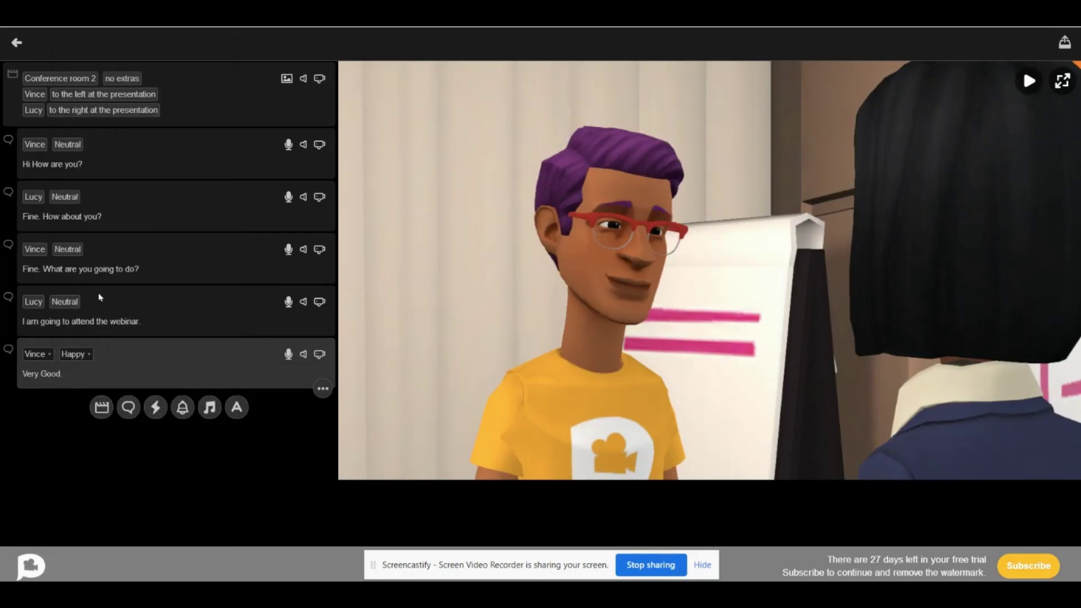
# - Try the Happy sigh expression on Vince's "Very Good." line, then restore Happy and play the line
pyautogui.click(90, 354)
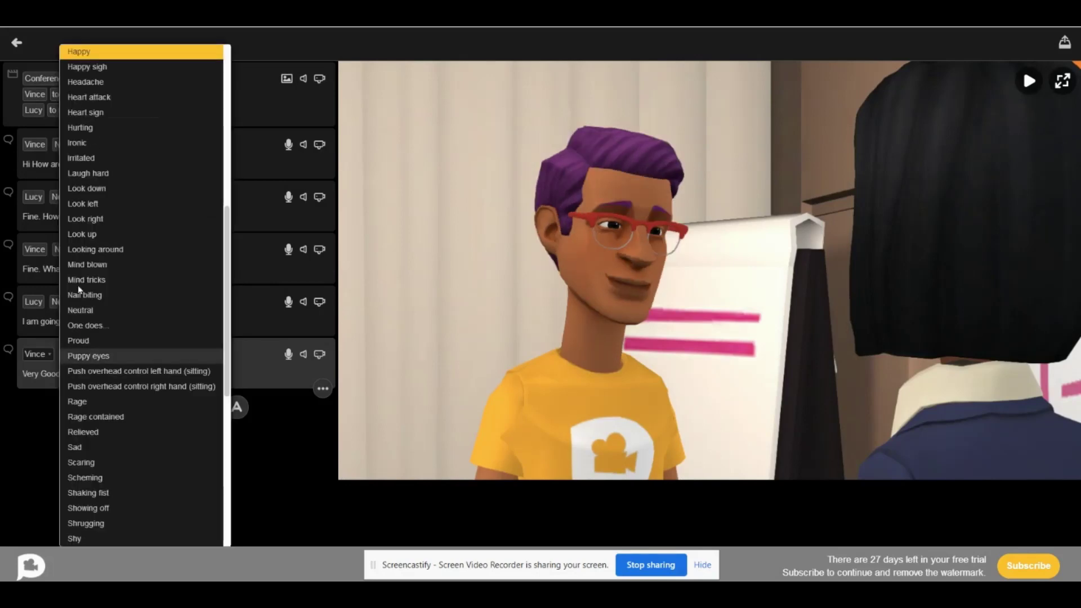
pyautogui.click(84, 71)
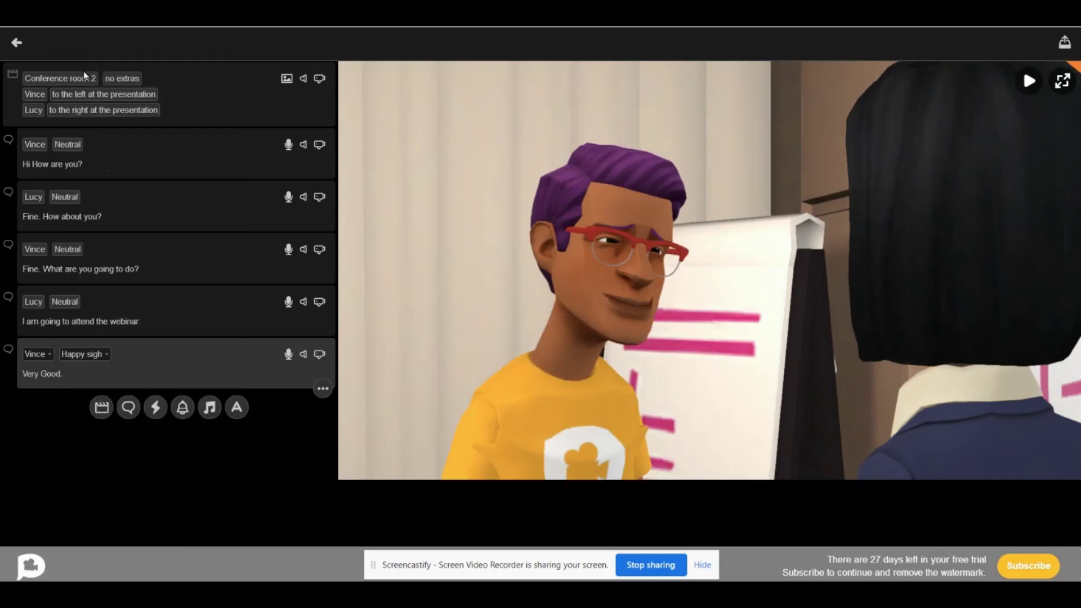
pyautogui.click(106, 354)
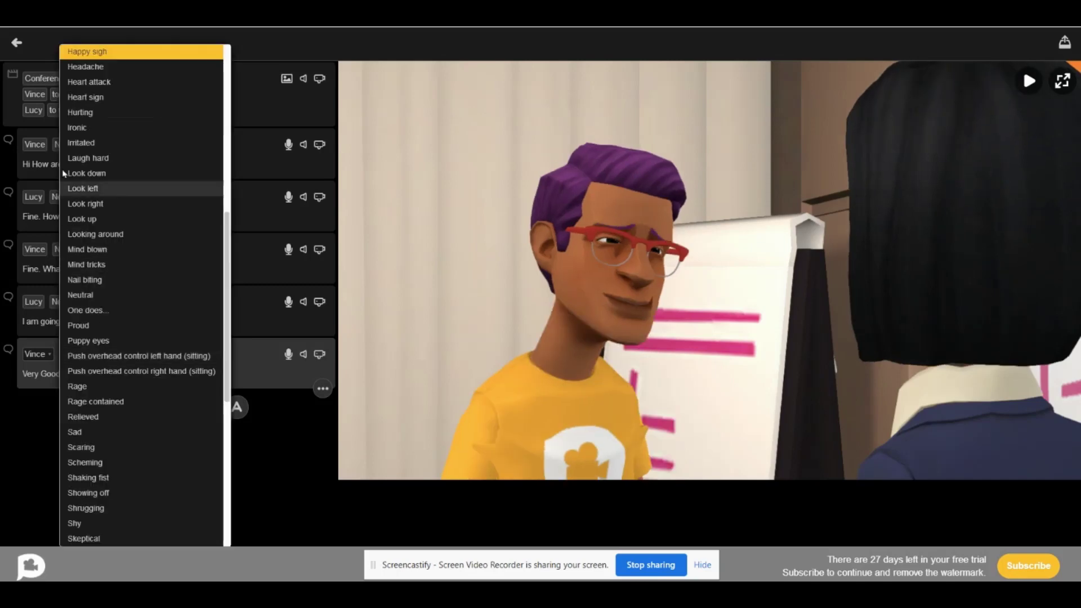
pyautogui.scroll(1, 78, 88)
pyautogui.click(87, 96)
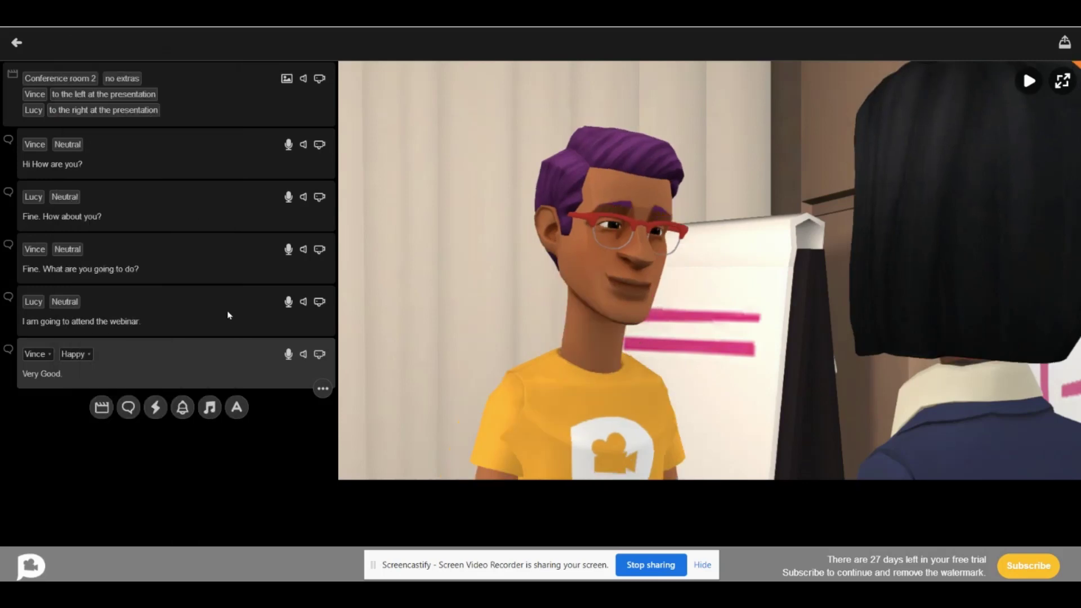
pyautogui.click(1028, 85)
# - Examine the full list of expressions available for Vince's "Very Good." line
pyautogui.click(90, 354)
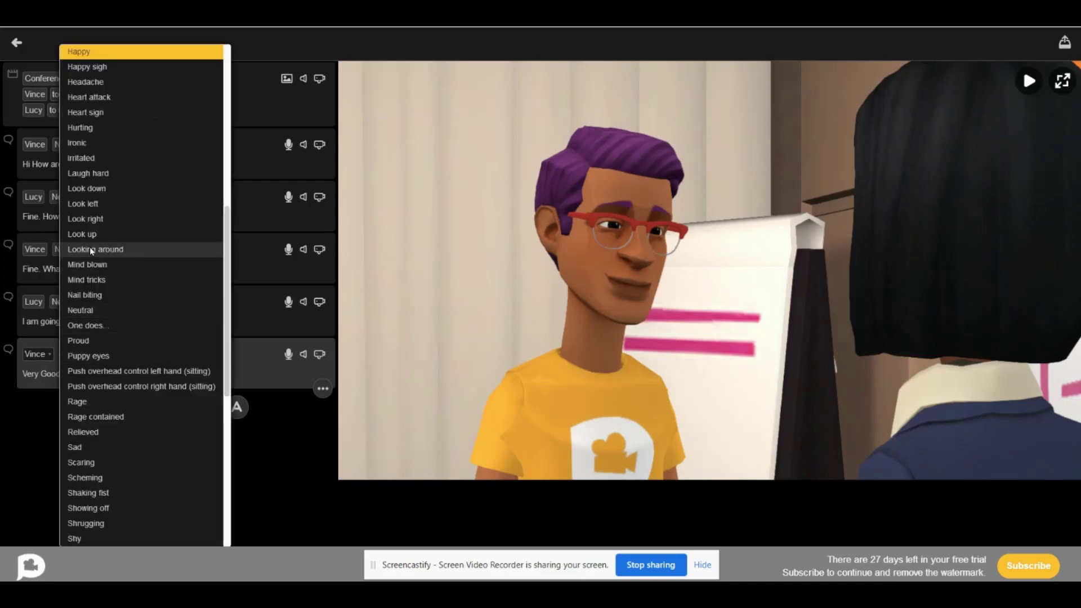
pyautogui.scroll(-2, 96, 276)
pyautogui.scroll(-2, 97, 276)
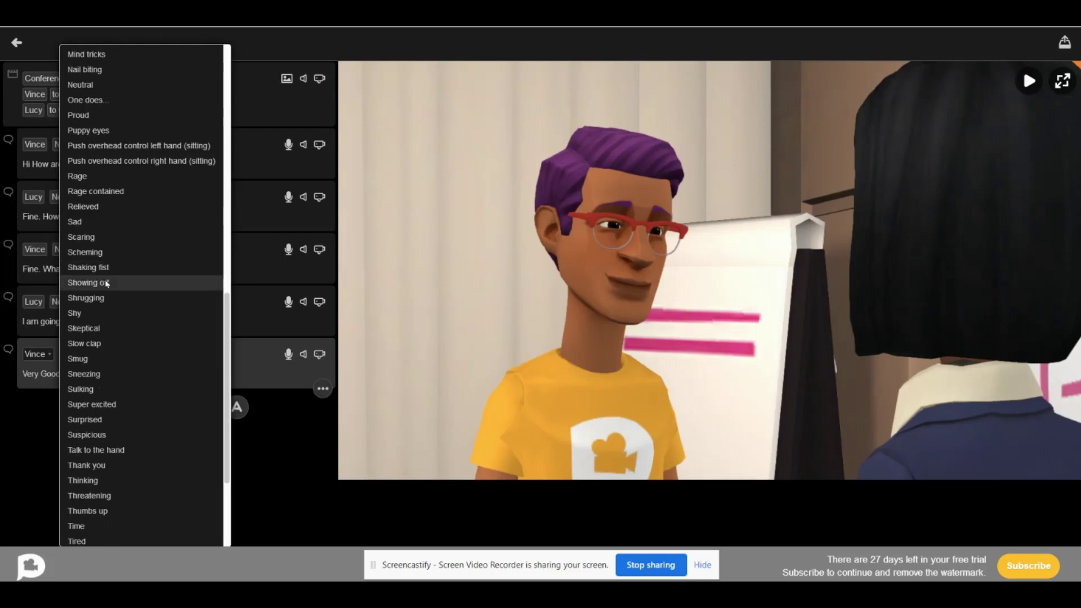
pyautogui.scroll(1, 107, 284)
pyautogui.scroll(1, 107, 283)
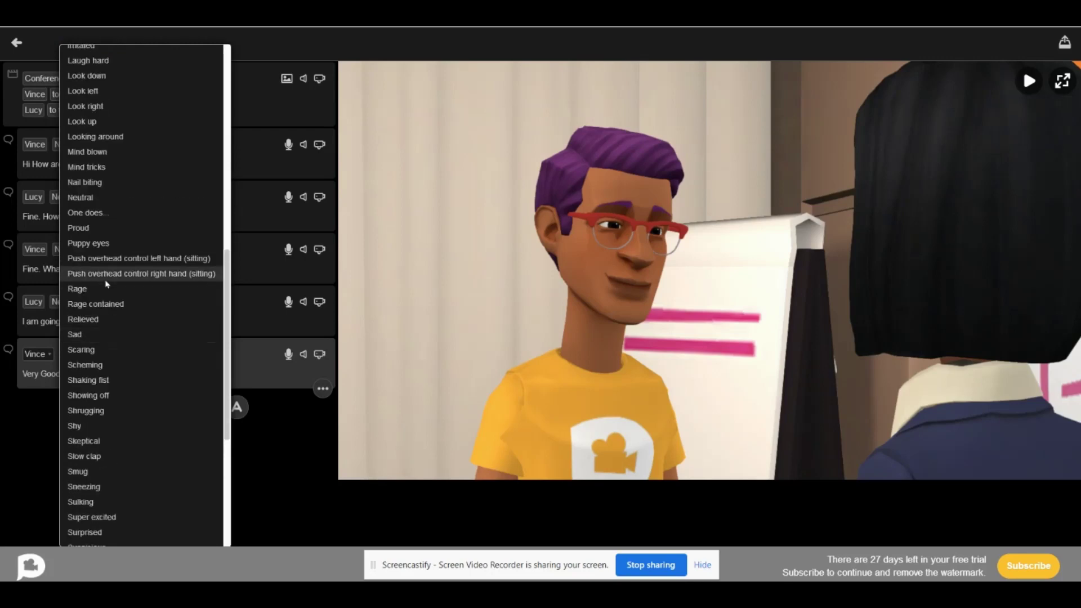
pyautogui.scroll(7, 107, 285)
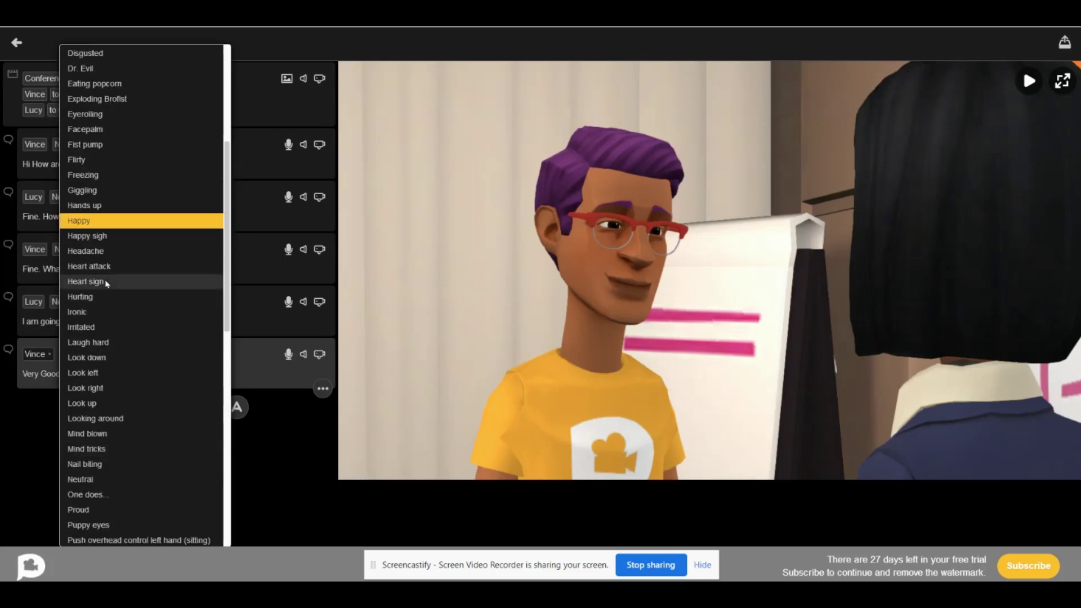
pyautogui.scroll(2, 107, 284)
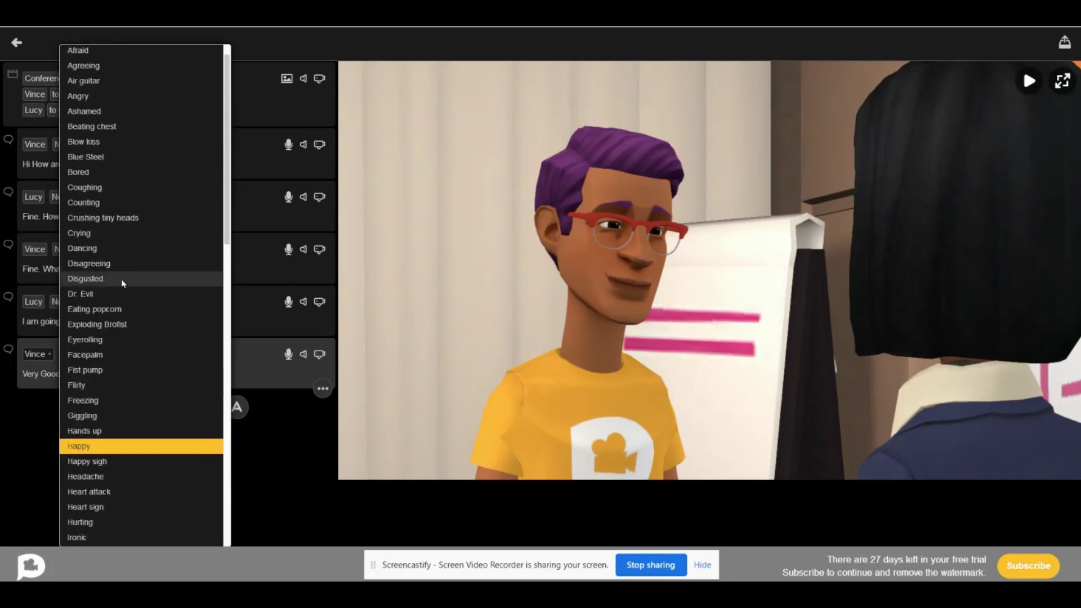
pyautogui.scroll(1, 123, 284)
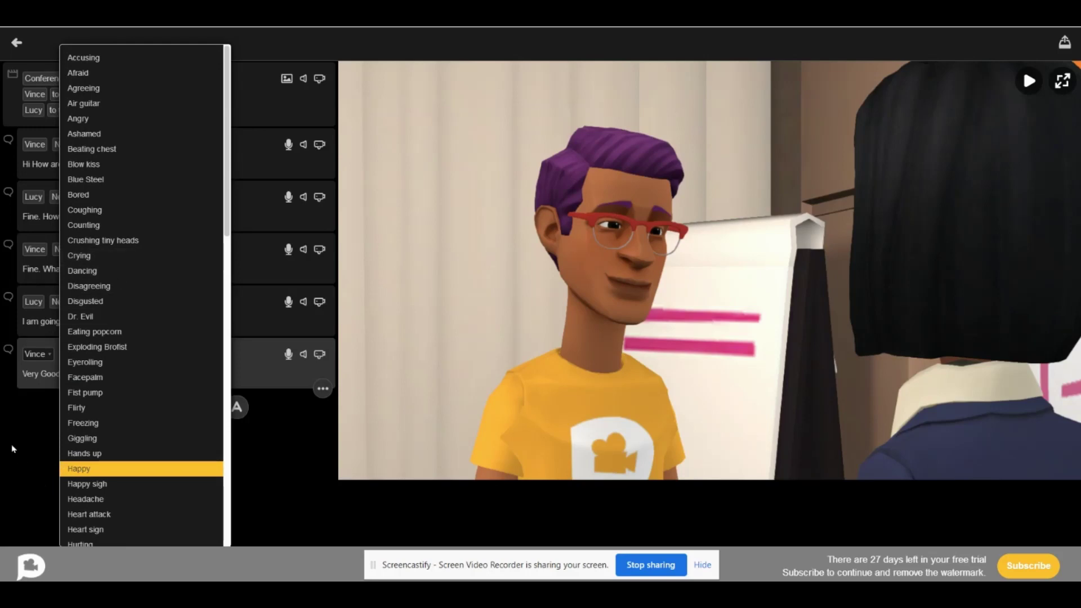
# - Keep the Happy expression on Vince's "Very Good." line and add a Lucy line reading "Are you interest to attend the webinar?"
pyautogui.click(63, 471)
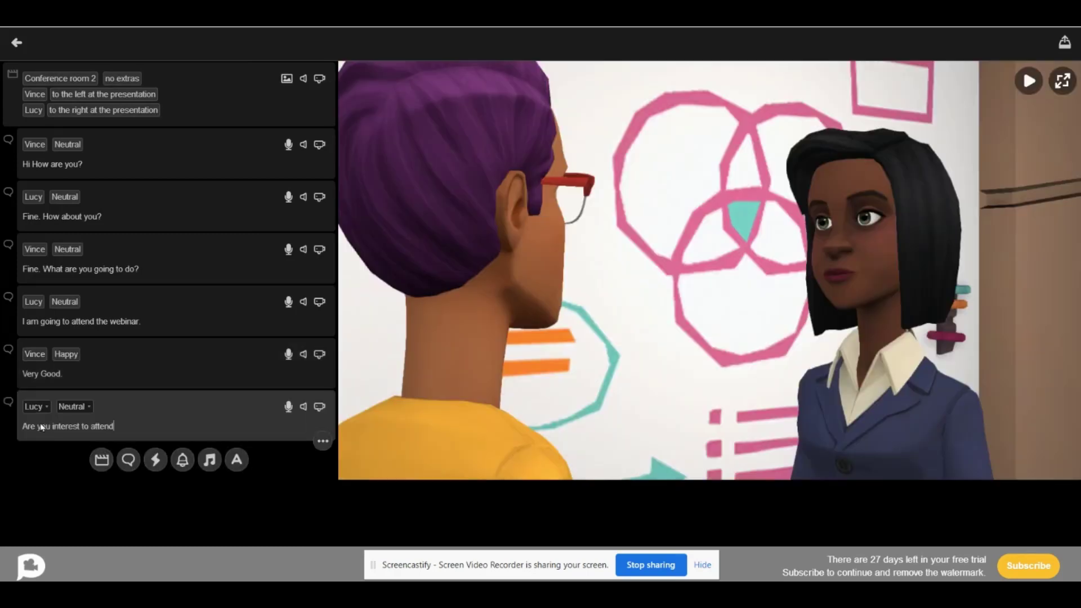
pyautogui.write('the webinar?')
# - Set the expression of Lucy's webinar question to Agreeing and play the line
pyautogui.click(90, 407)
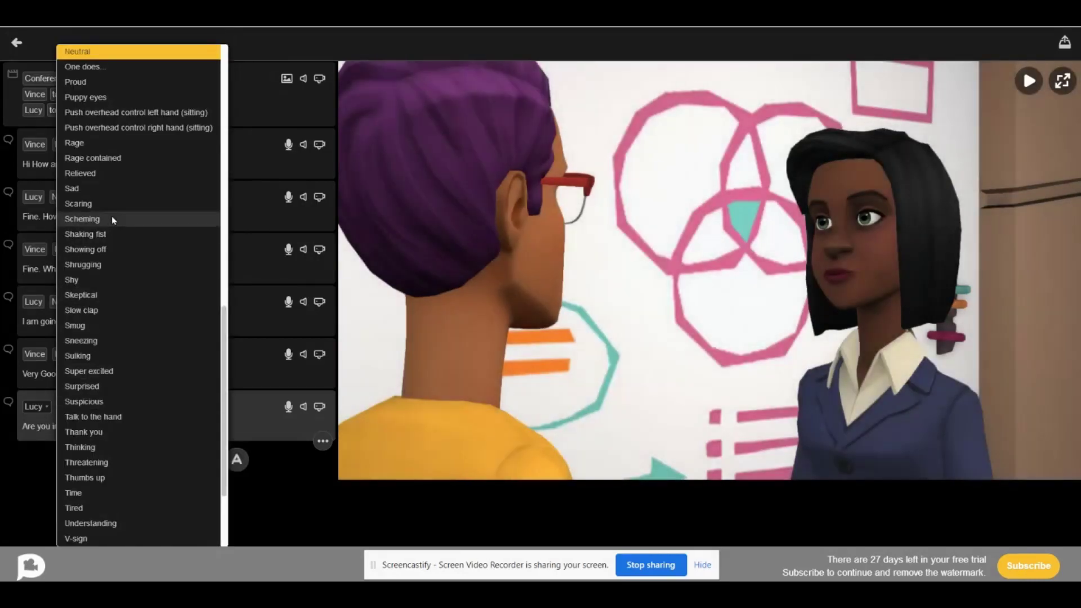
pyautogui.scroll(5, 111, 215)
pyautogui.scroll(3, 112, 220)
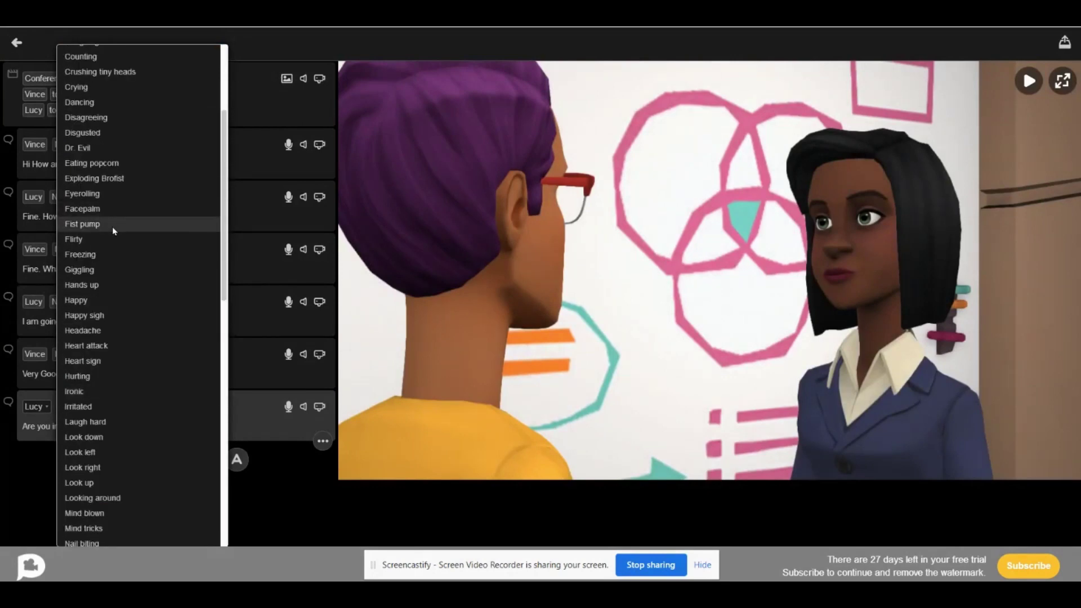
pyautogui.scroll(1, 113, 227)
pyautogui.scroll(2, 113, 222)
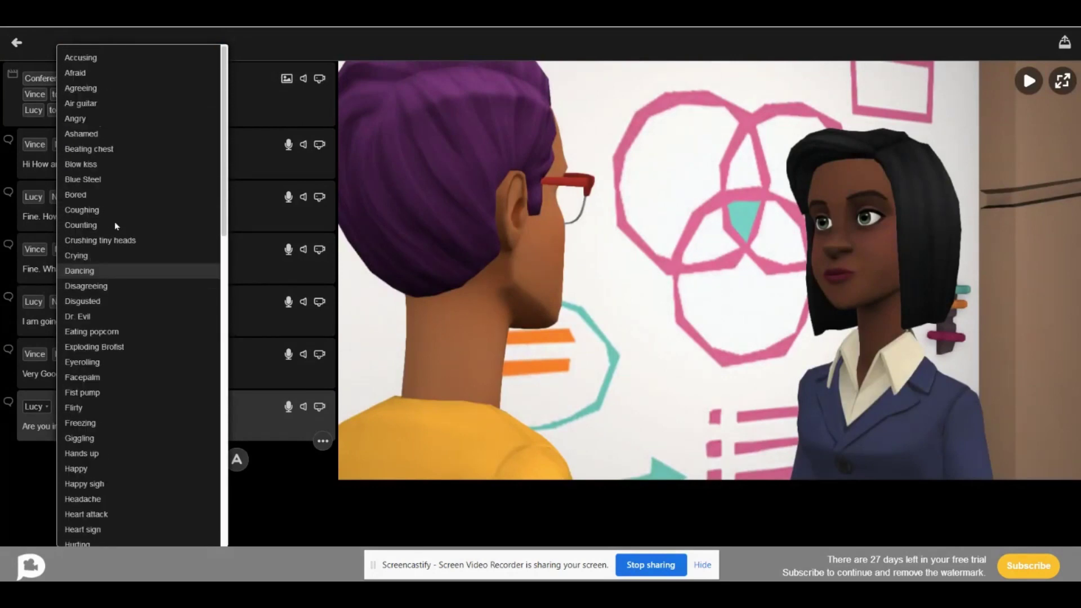
pyautogui.click(102, 89)
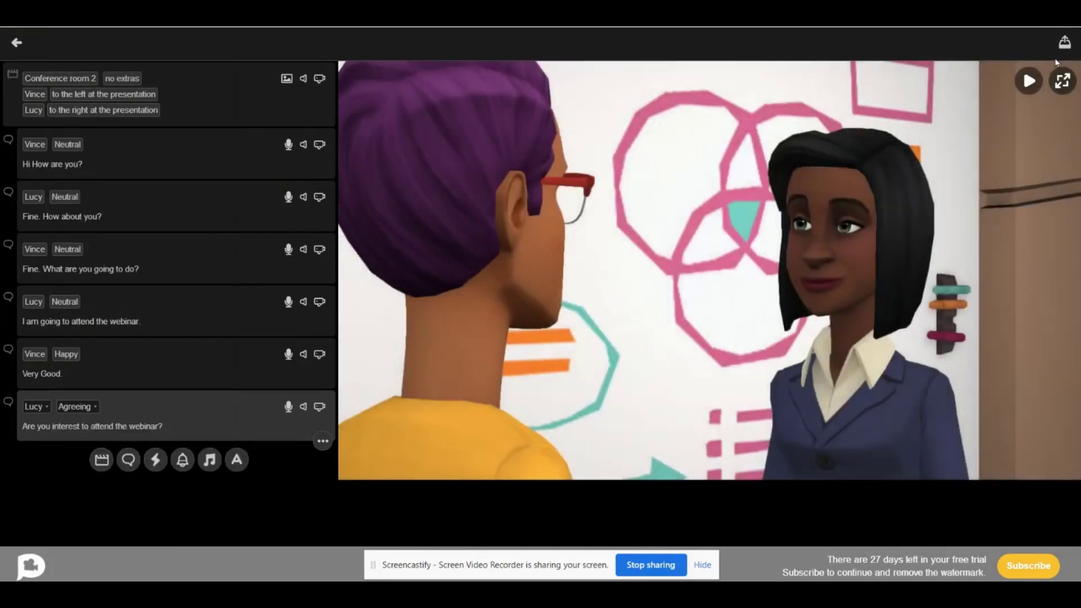
pyautogui.click(1029, 82)
# - Add another dialogue line for Vince reading "Yes.. I will also attend"
pyautogui.click(129, 461)
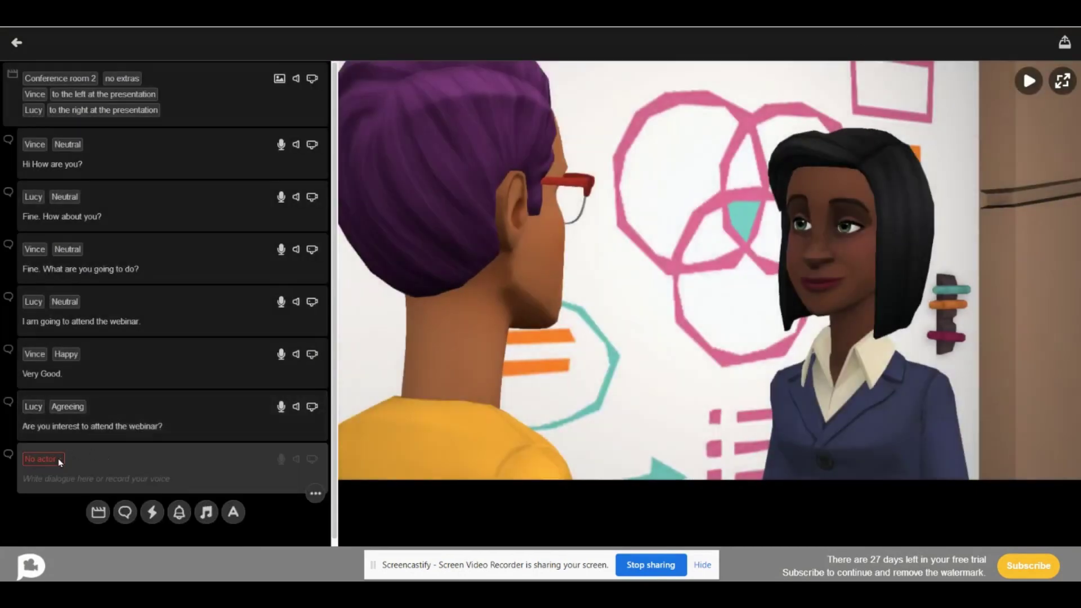
pyautogui.click(59, 458)
pyautogui.click(48, 498)
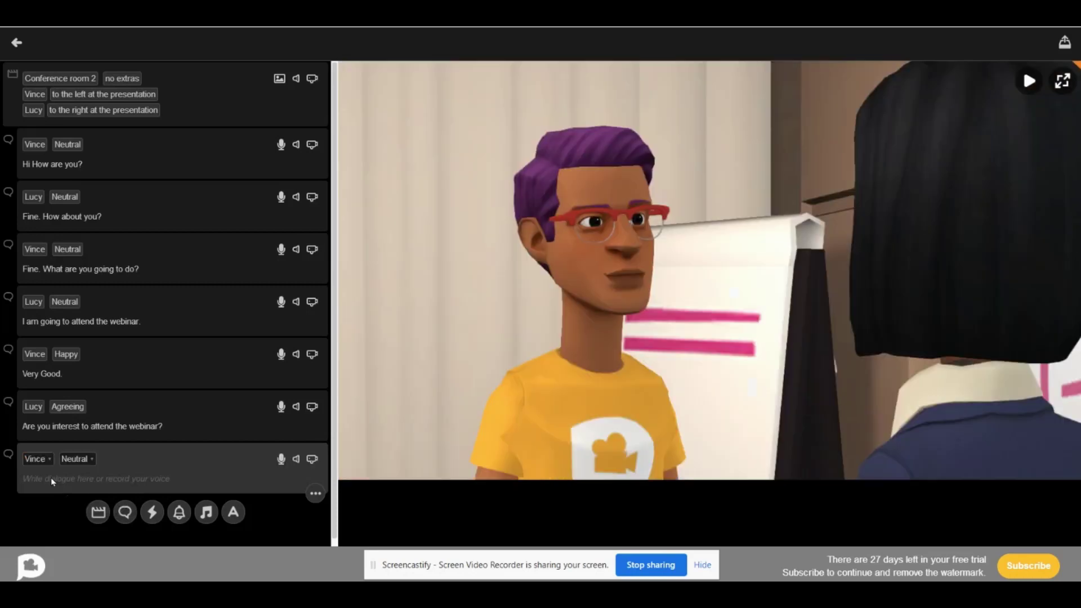
pyautogui.write('Ye')
pyautogui.write('s.. I will also attend')
# - Add two empty scenes after Vince's "Yes.. I will also attend" line
pyautogui.click(99, 512)
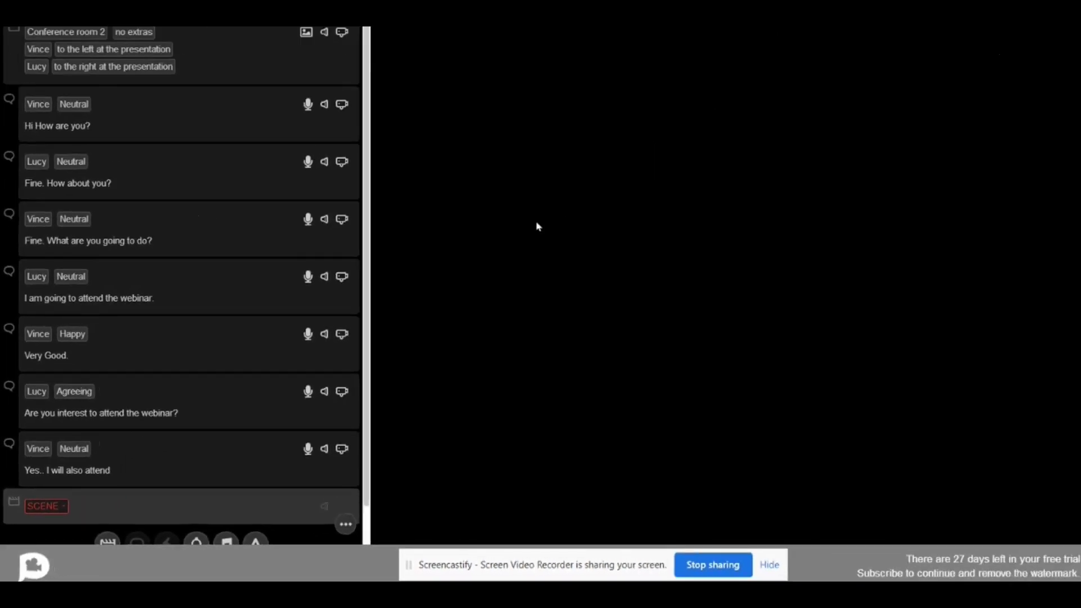
pyautogui.scroll(-2, 113, 461)
pyautogui.click(98, 471)
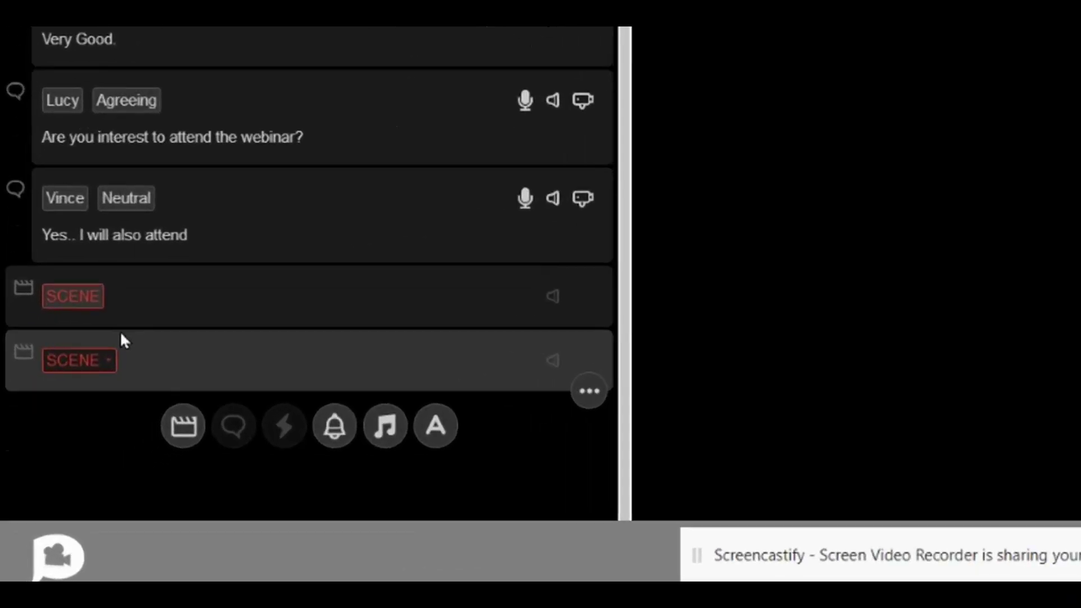
# - Browse the scene library's Backdrop, Fantasy, Health Care and History categories, and close it without choosing a scene
pyautogui.click(110, 276)
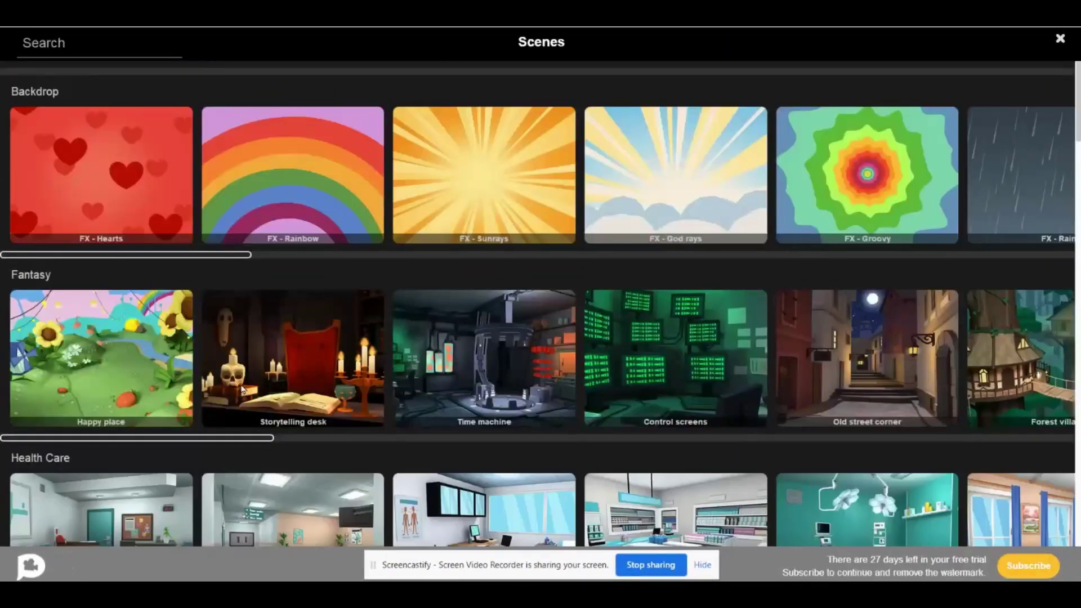
pyautogui.scroll(-3, 242, 389)
pyautogui.scroll(-7, 241, 388)
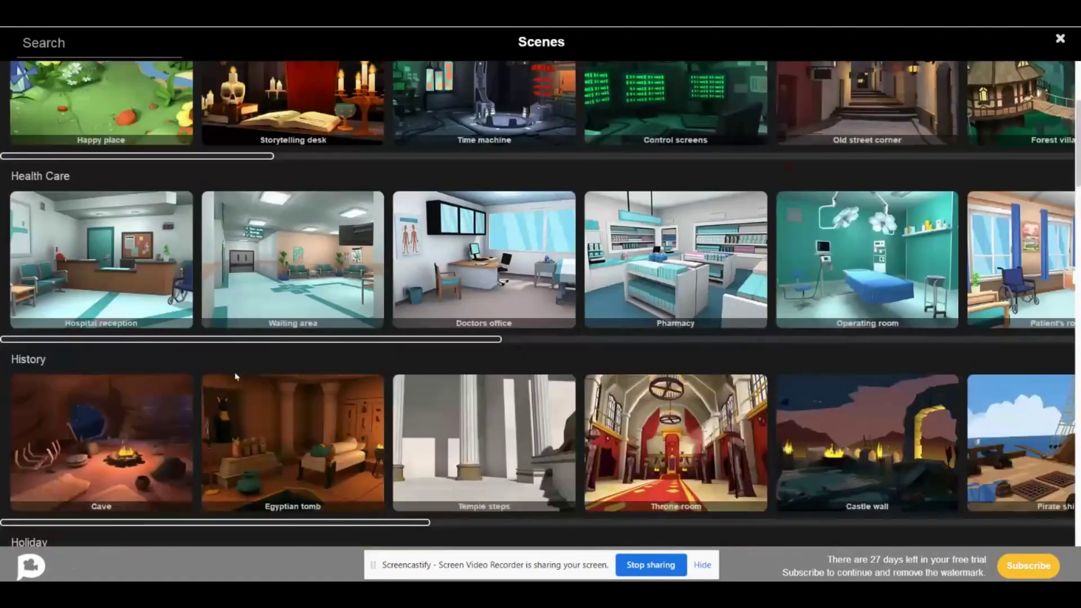
pyautogui.scroll(7, 237, 377)
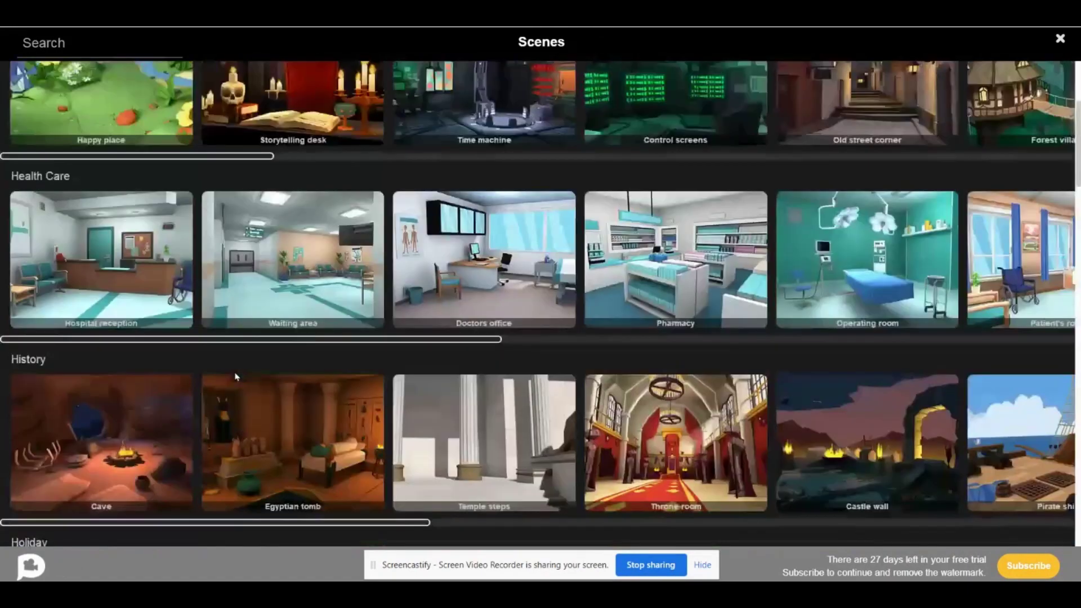
pyautogui.scroll(5, 236, 377)
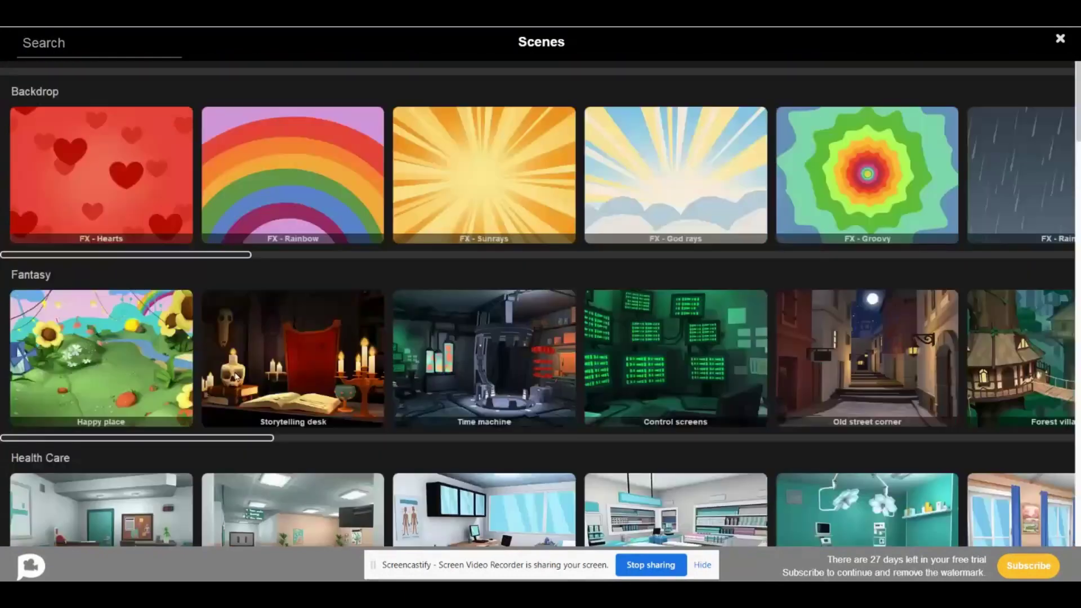
pyautogui.scroll(1, 237, 377)
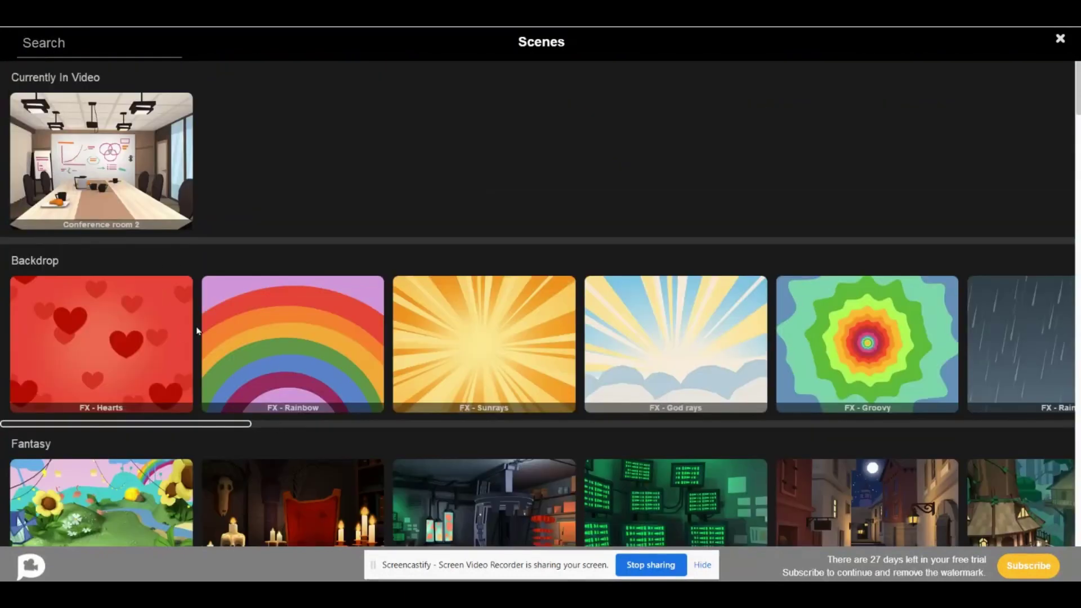
pyautogui.click(1061, 38)
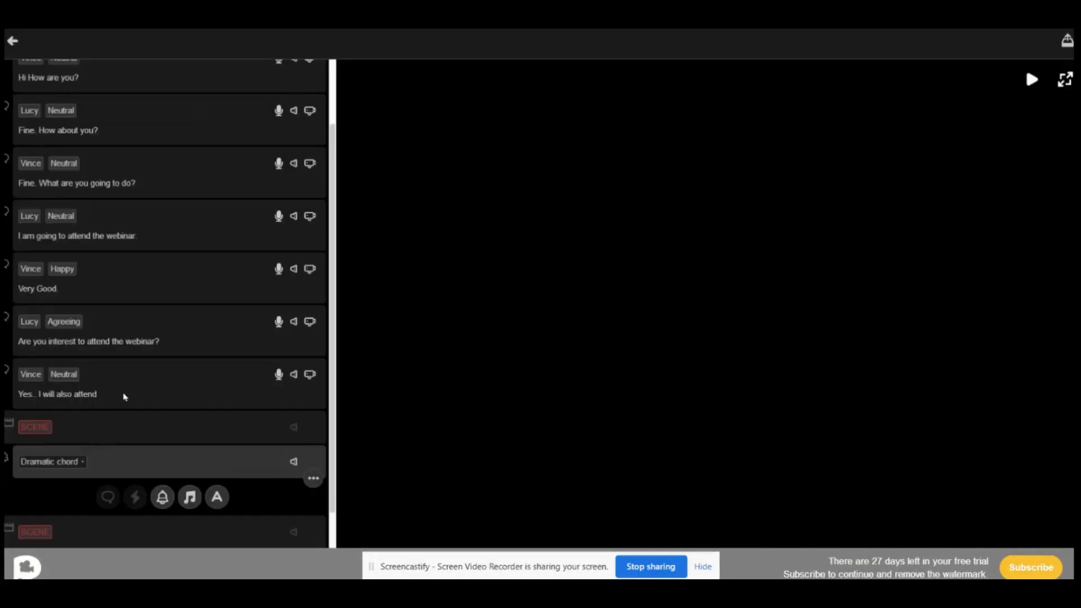
# - Insert a Dramatic chord sound effect under the first empty scene and look through the other available sounds
pyautogui.click(83, 463)
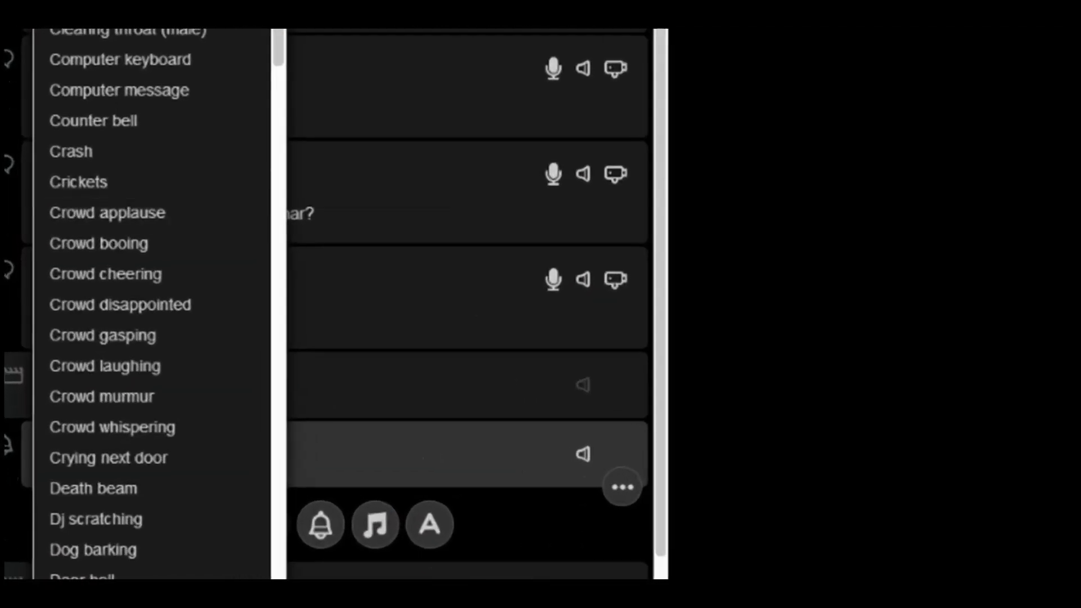
pyautogui.scroll(5, 56, 304)
pyautogui.scroll(3, 133, 233)
pyautogui.click(712, 224)
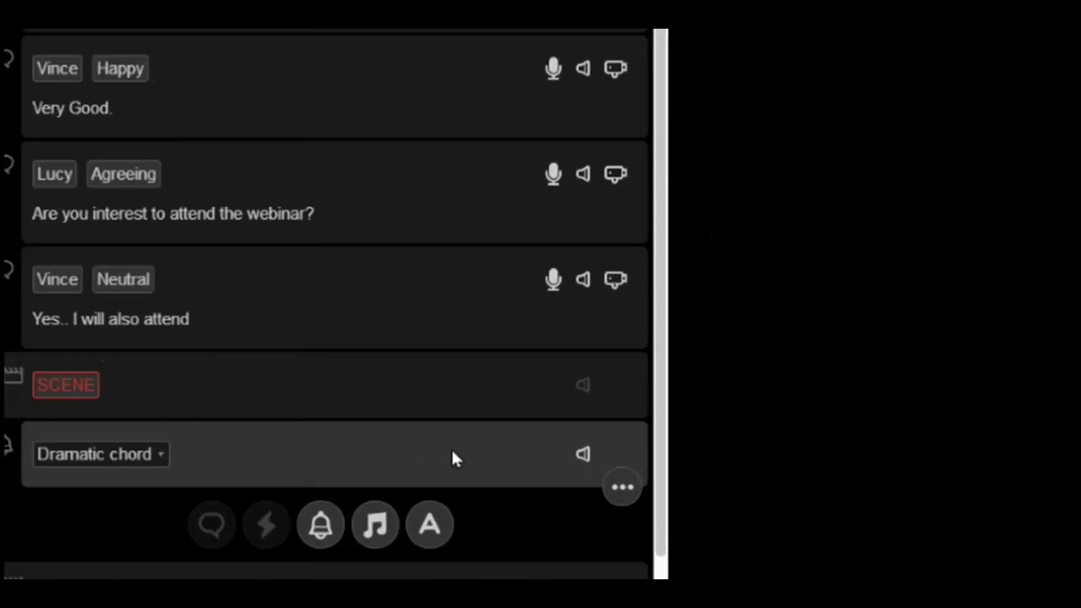
# - Add the music track "Drama - Behind Enemy Lines" after the Dramatic chord sound effect
pyautogui.click(375, 524)
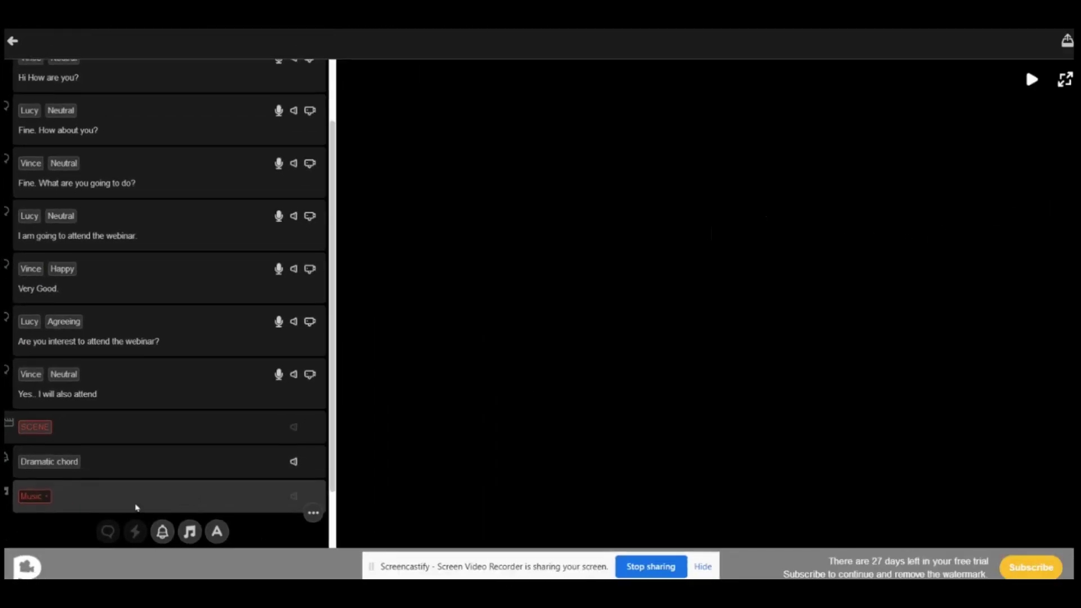
pyautogui.click(48, 497)
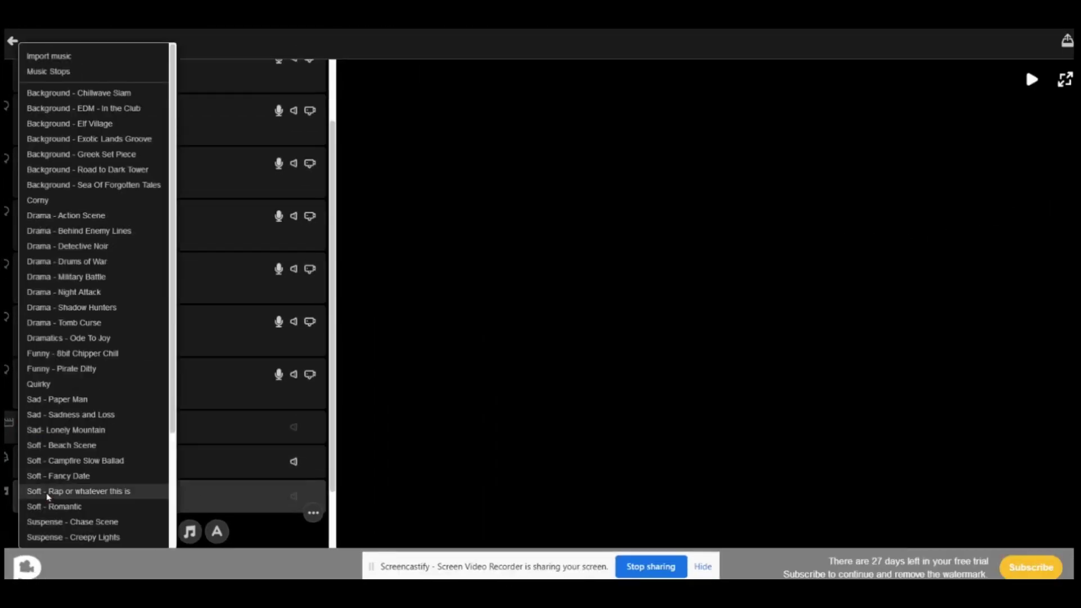
pyautogui.click(71, 232)
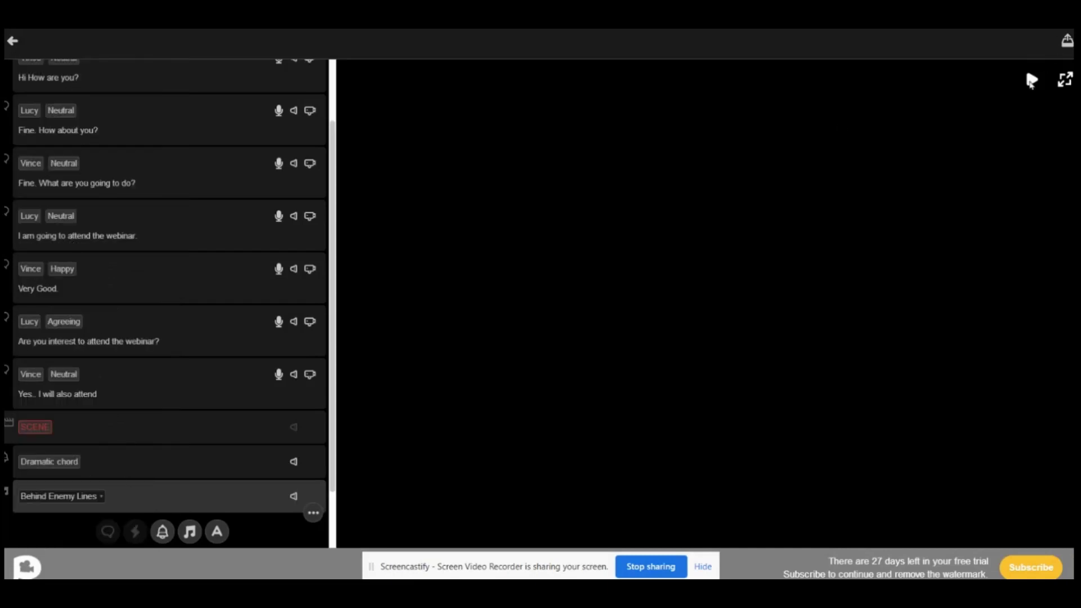
# - Insert the "Drama - Behind Enemy Lines" music after Vince's opening line "Hi How are you?" and play the video
pyautogui.scroll(2, 168, 366)
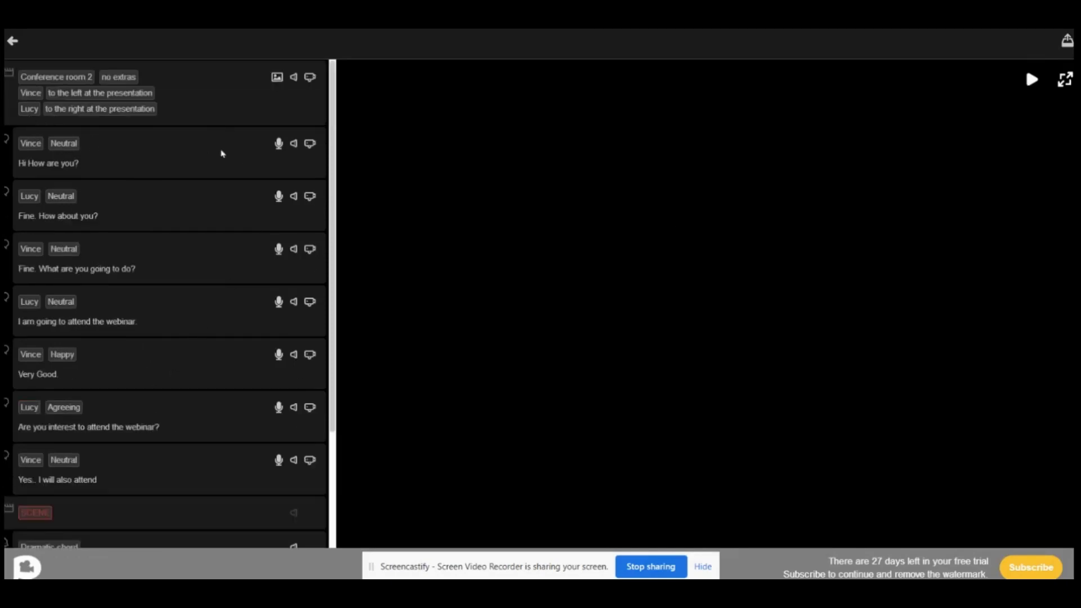
pyautogui.click(279, 148)
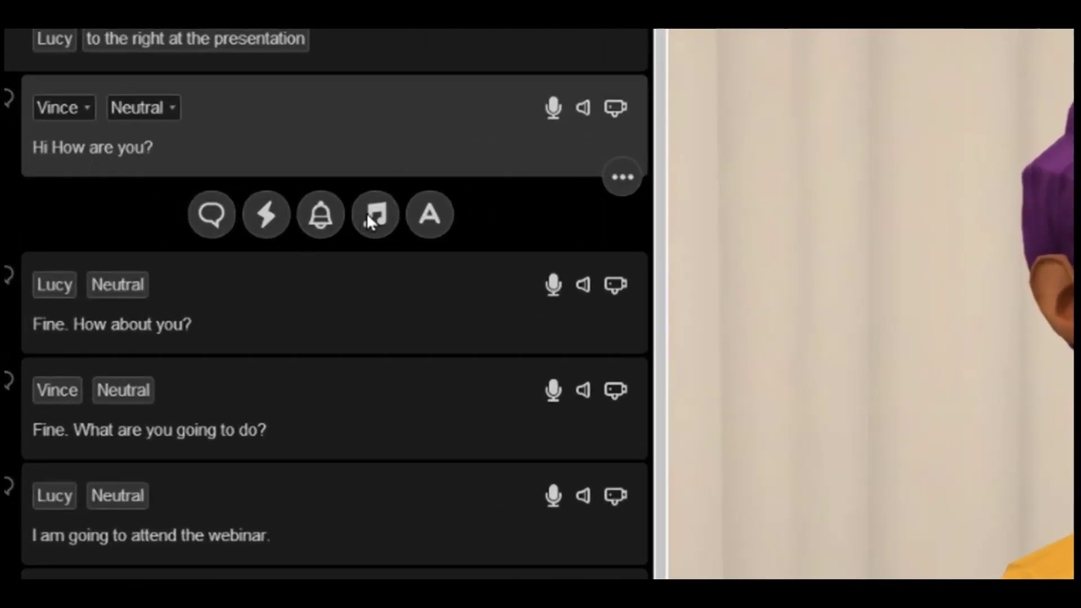
pyautogui.click(373, 214)
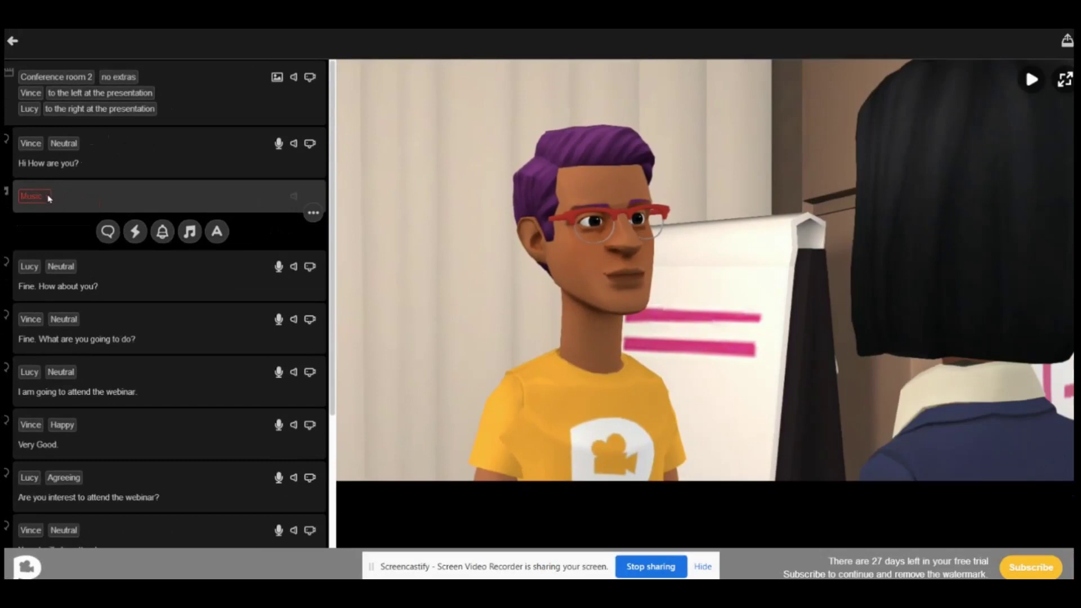
pyautogui.click(49, 197)
pyautogui.click(81, 228)
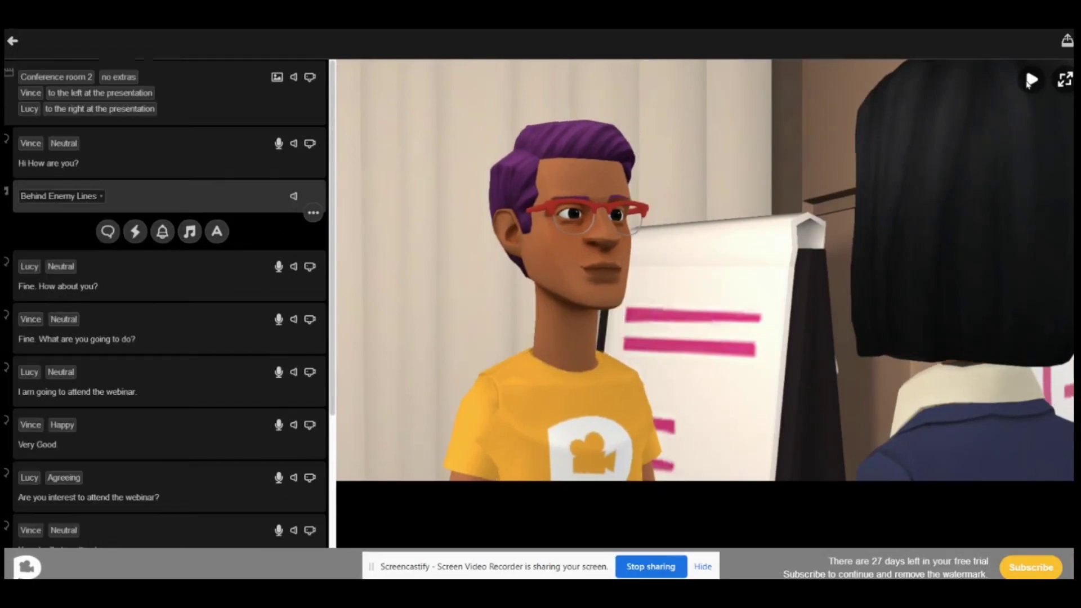
pyautogui.click(1031, 80)
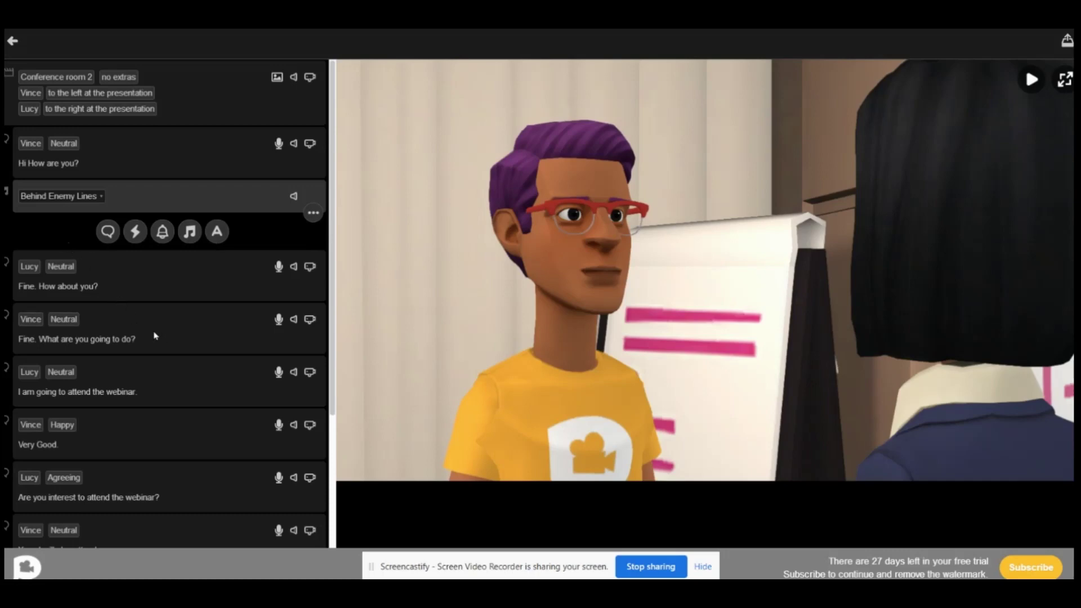
# - Add an empty dialogue line for Vince directly after "Yes.. I will also attend"
pyautogui.scroll(-5, 155, 336)
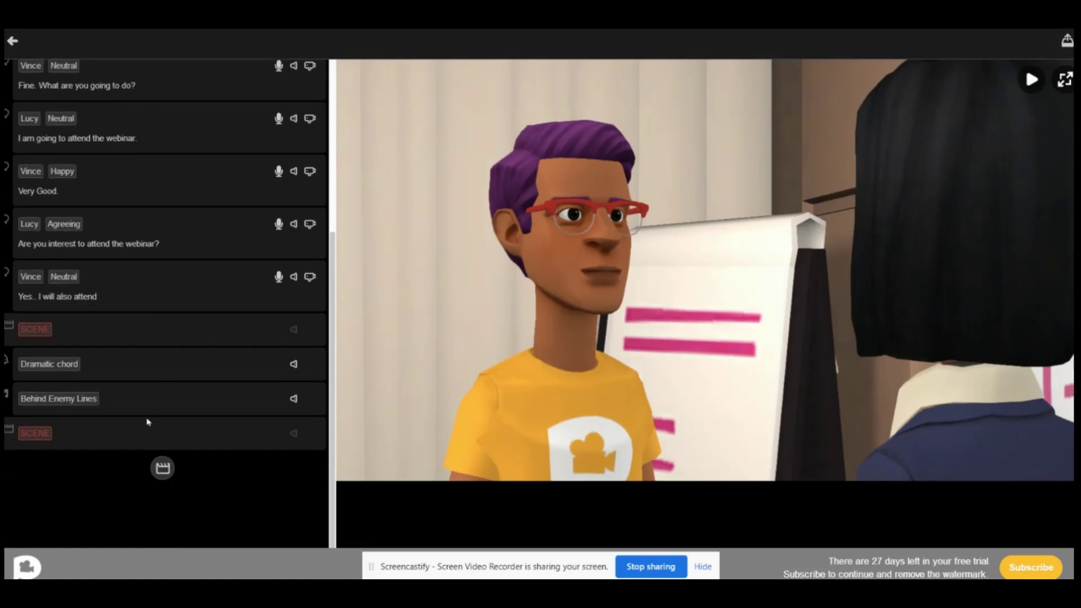
pyautogui.scroll(4, 134, 394)
pyautogui.scroll(-5, 171, 355)
pyautogui.click(218, 290)
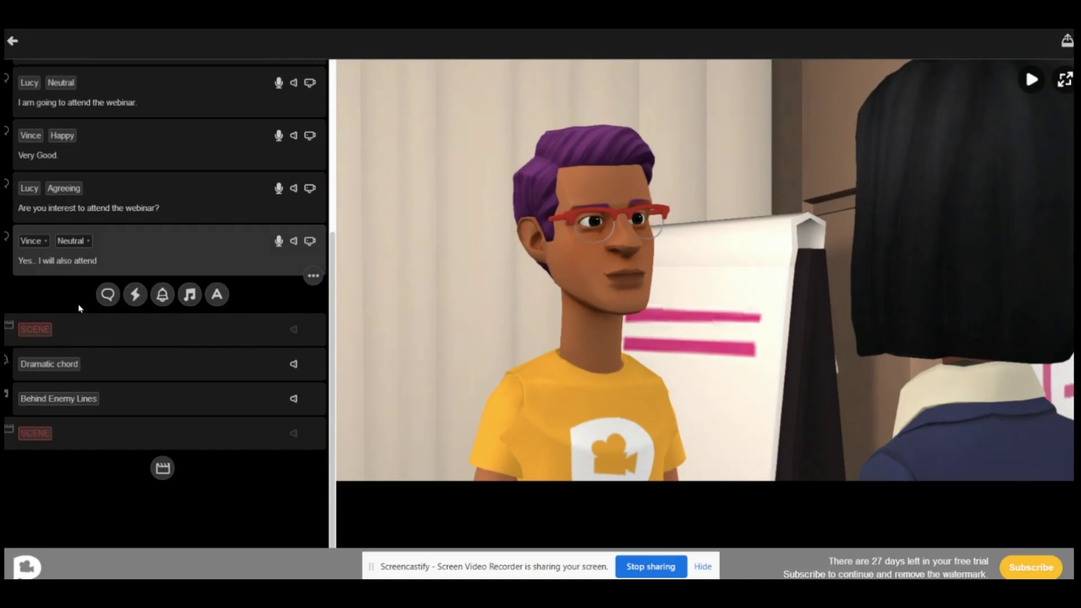
pyautogui.click(107, 294)
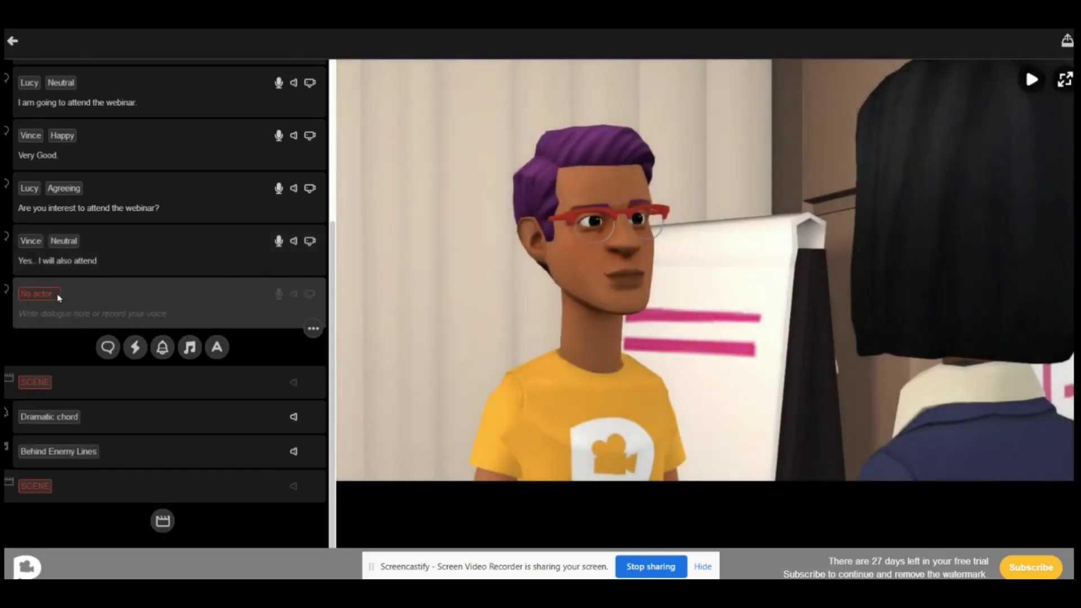
pyautogui.click(58, 297)
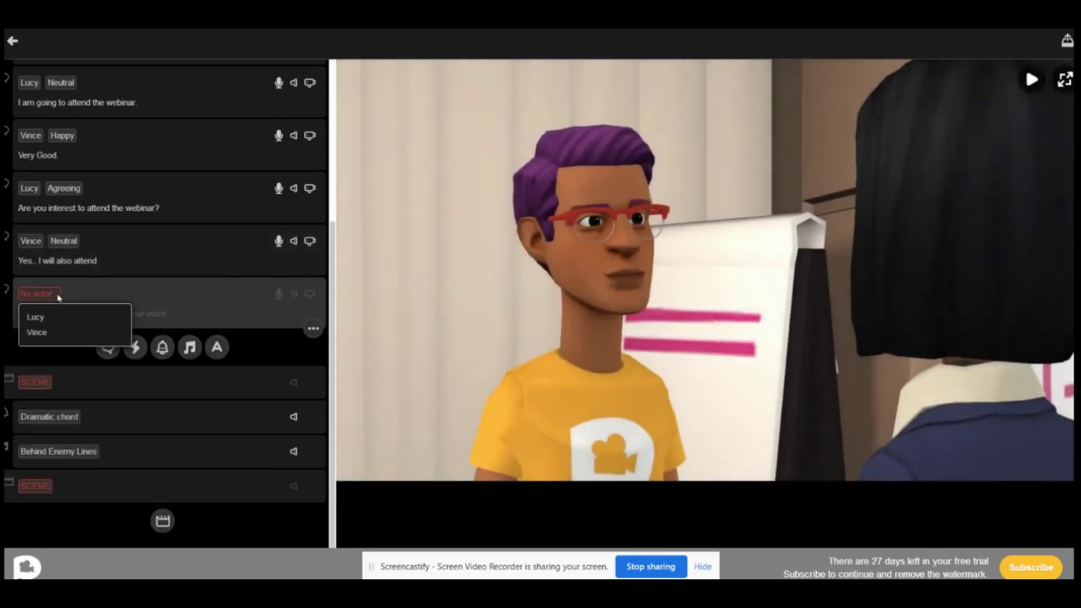
pyautogui.click(46, 332)
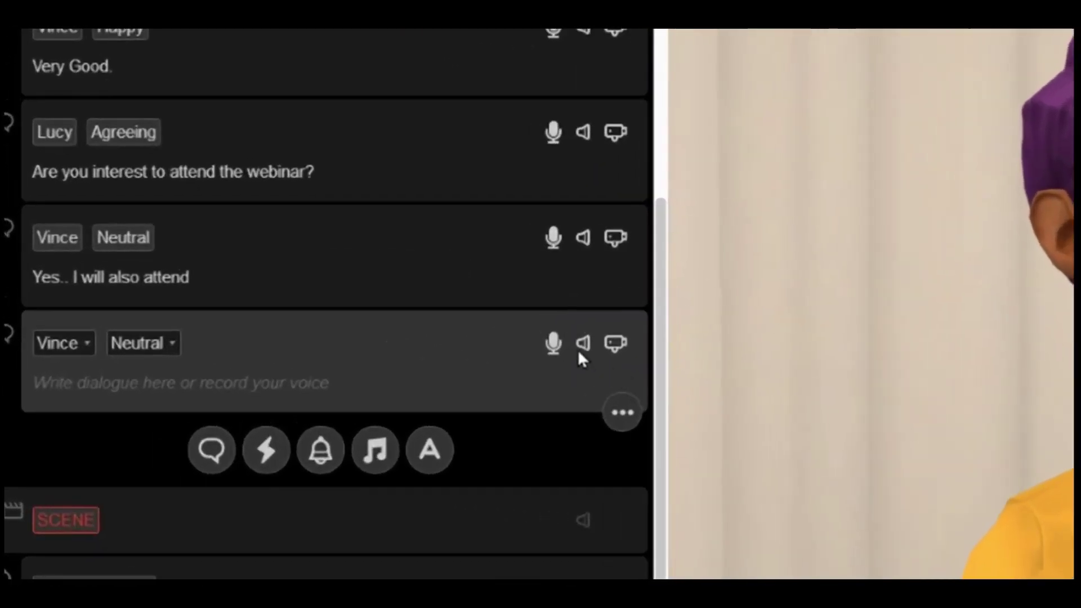
# - Record a short voice clip for Vince's empty line, accept the recording and play it back
pyautogui.click(547, 341)
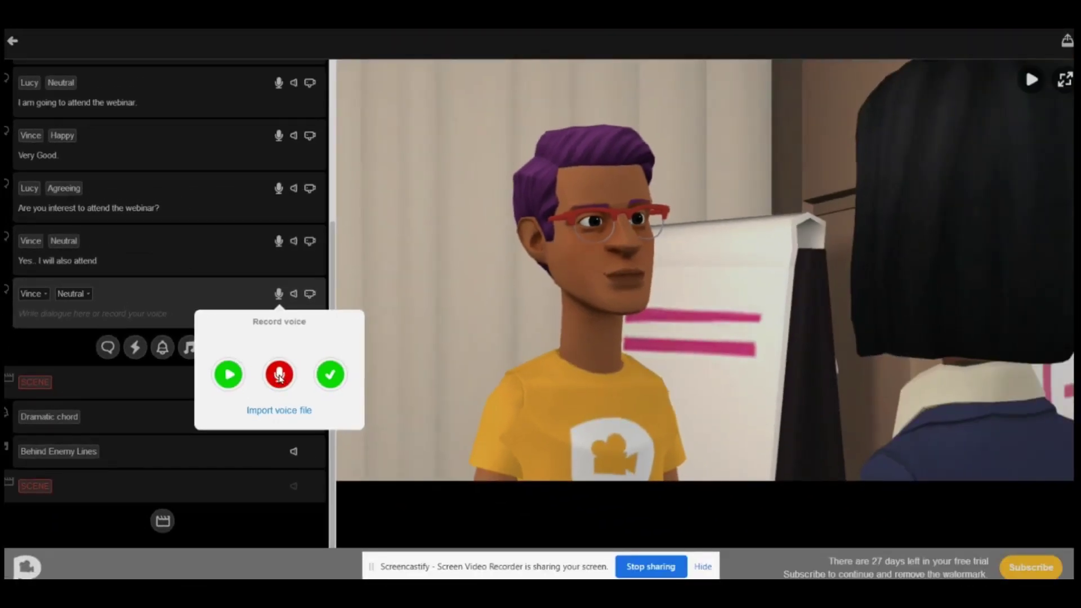
pyautogui.click(280, 378)
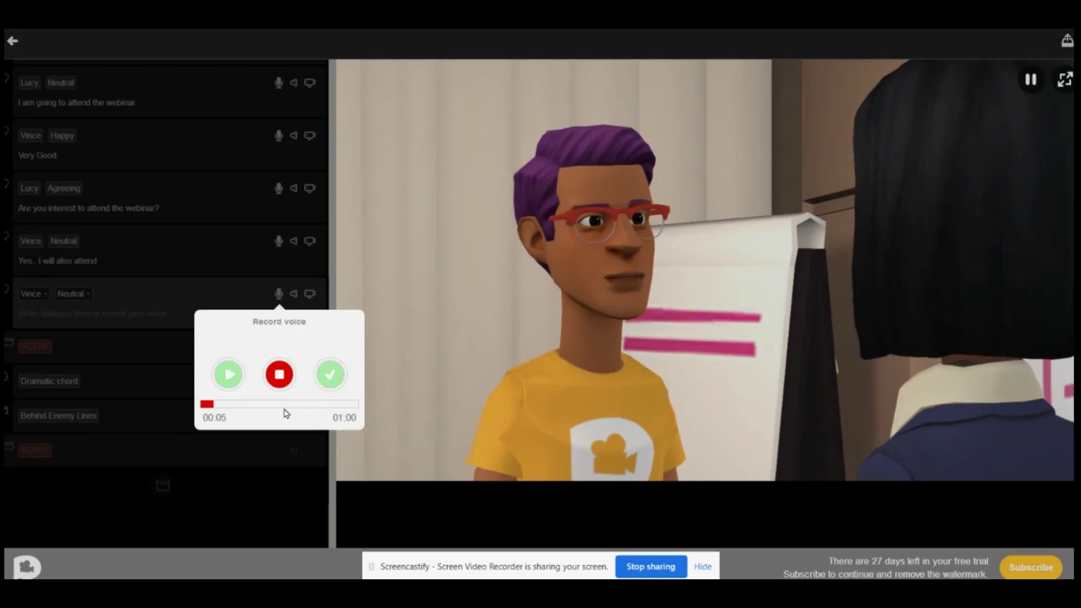
pyautogui.click(279, 379)
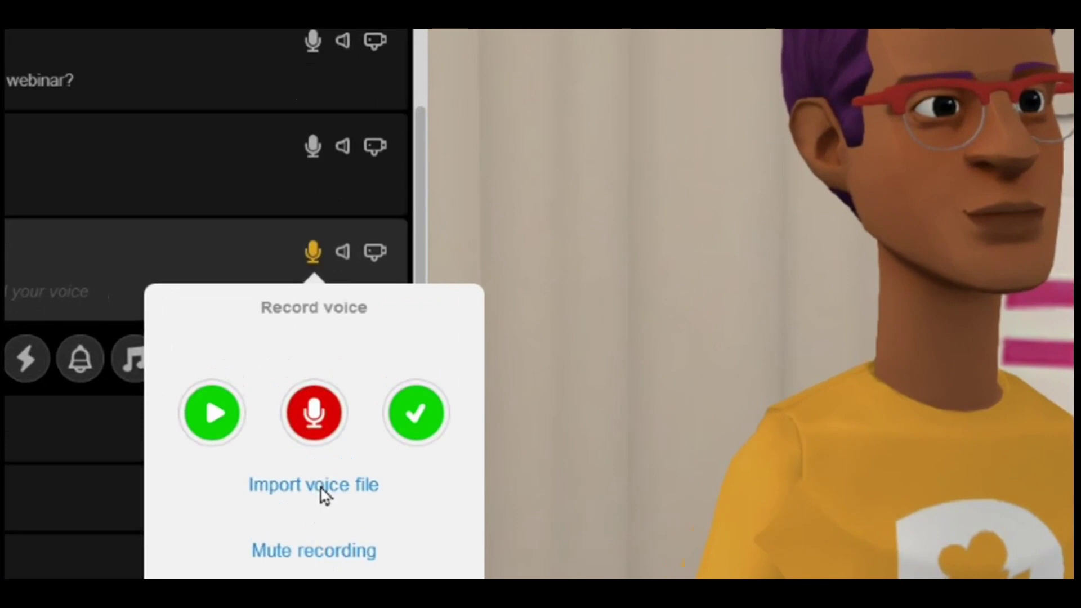
pyautogui.click(425, 420)
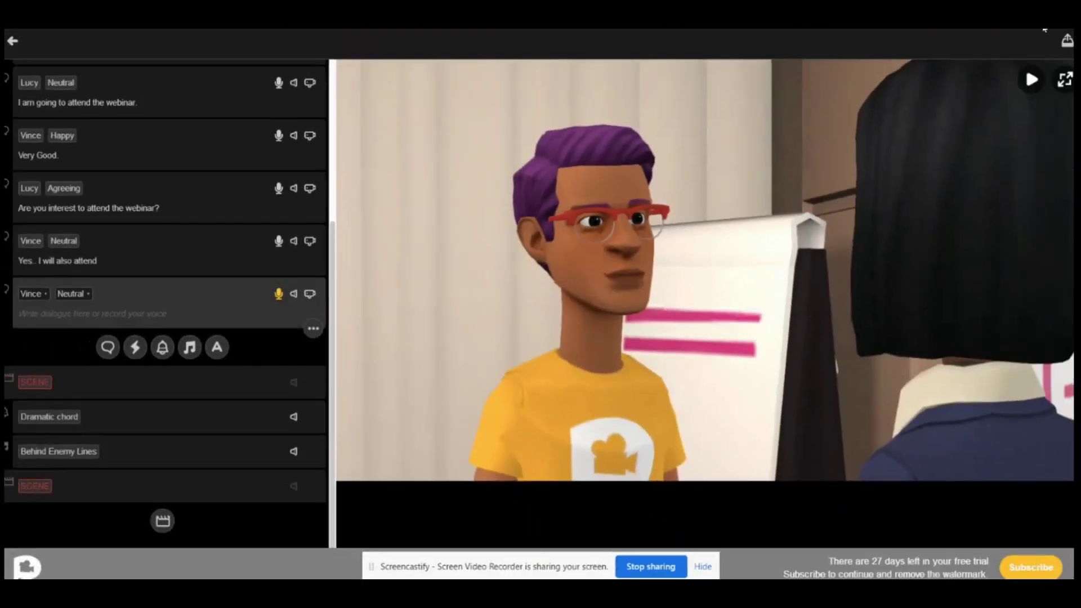
pyautogui.click(1033, 81)
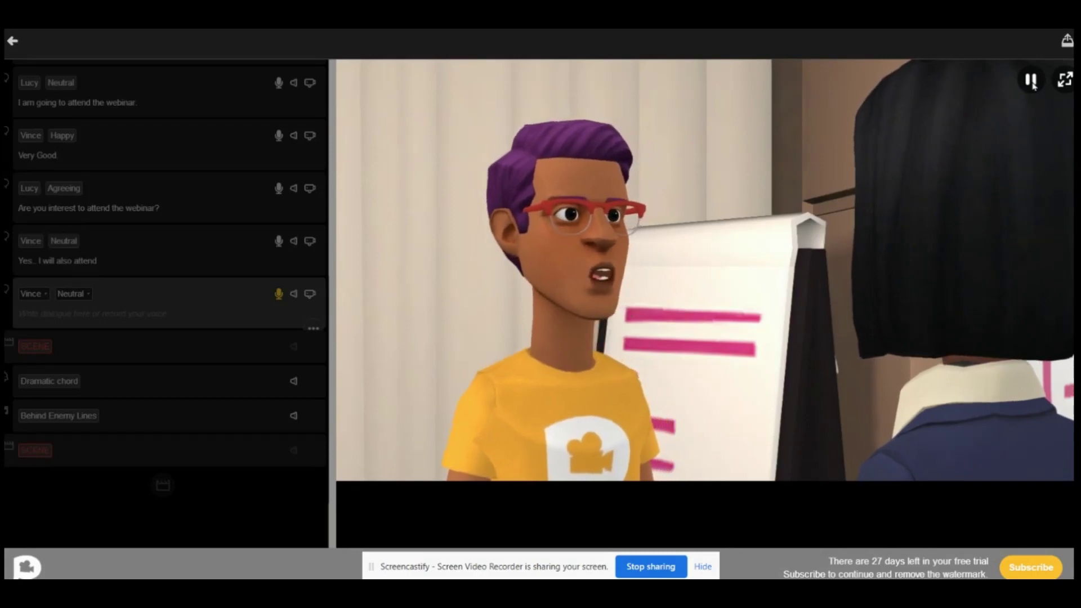
# - Pause the playback and delete the leftover empty scene below Vince's last recorded line
pyautogui.click(1032, 81)
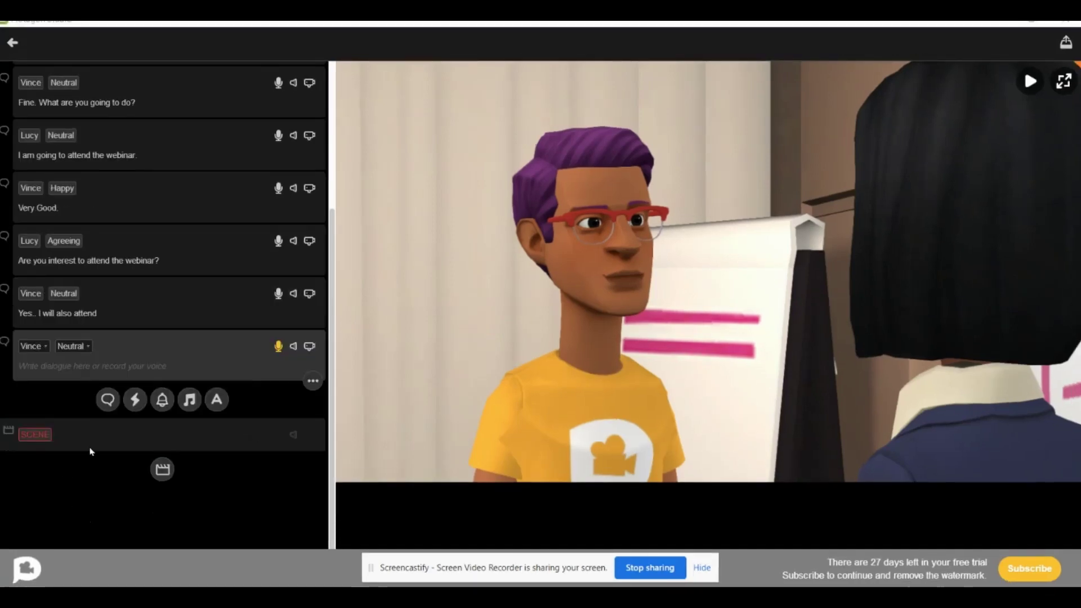
pyautogui.click(203, 437)
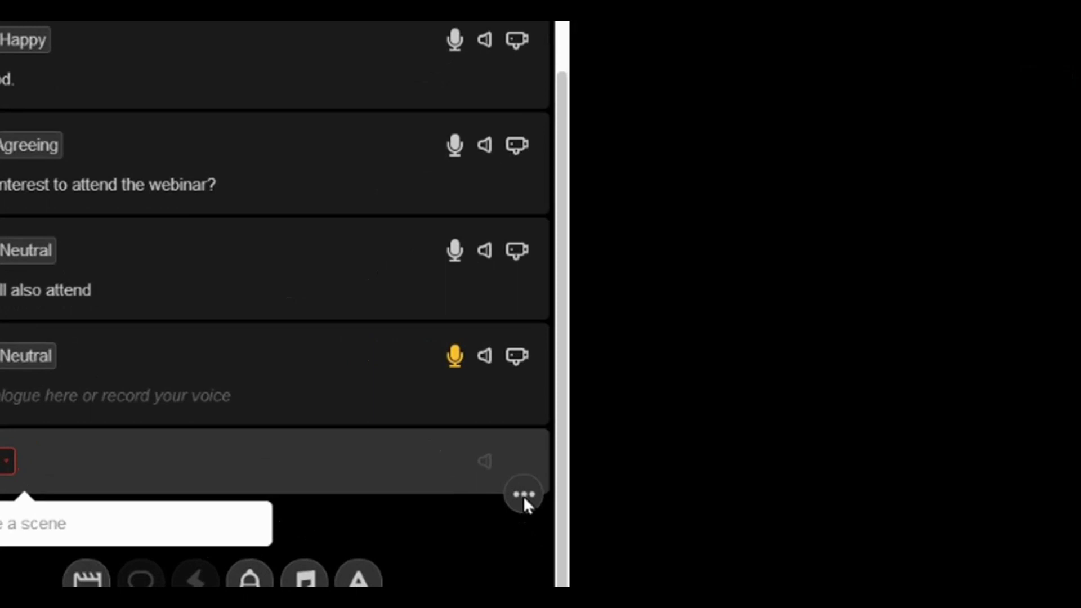
pyautogui.click(523, 494)
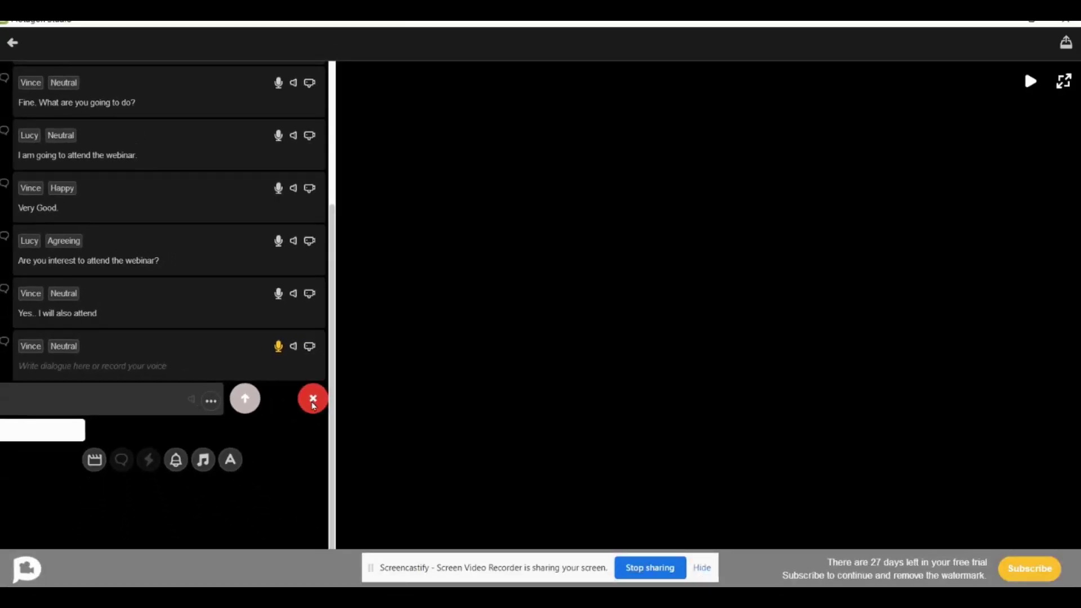
pyautogui.click(313, 401)
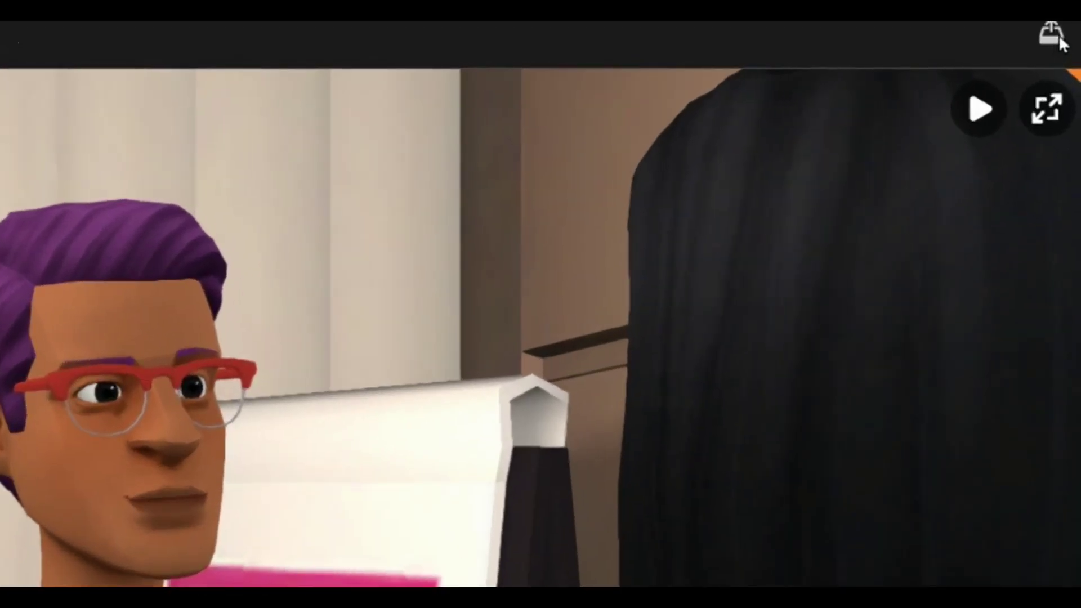
# - Render the video at 1080p, exported without subtitles, and play the resulting file in the media player
pyautogui.click(1051, 35)
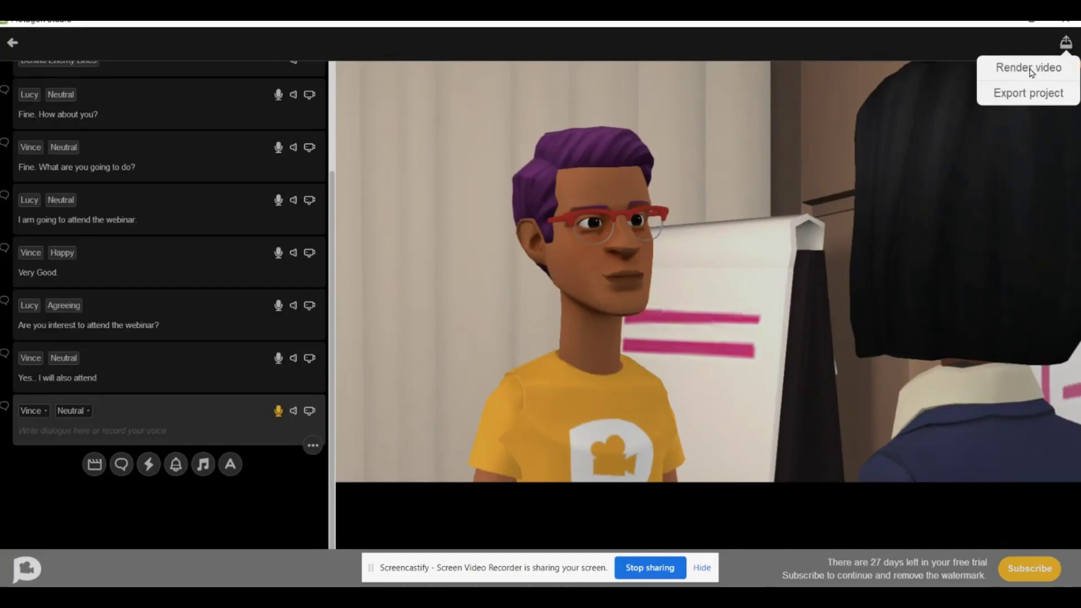
pyautogui.click(1030, 68)
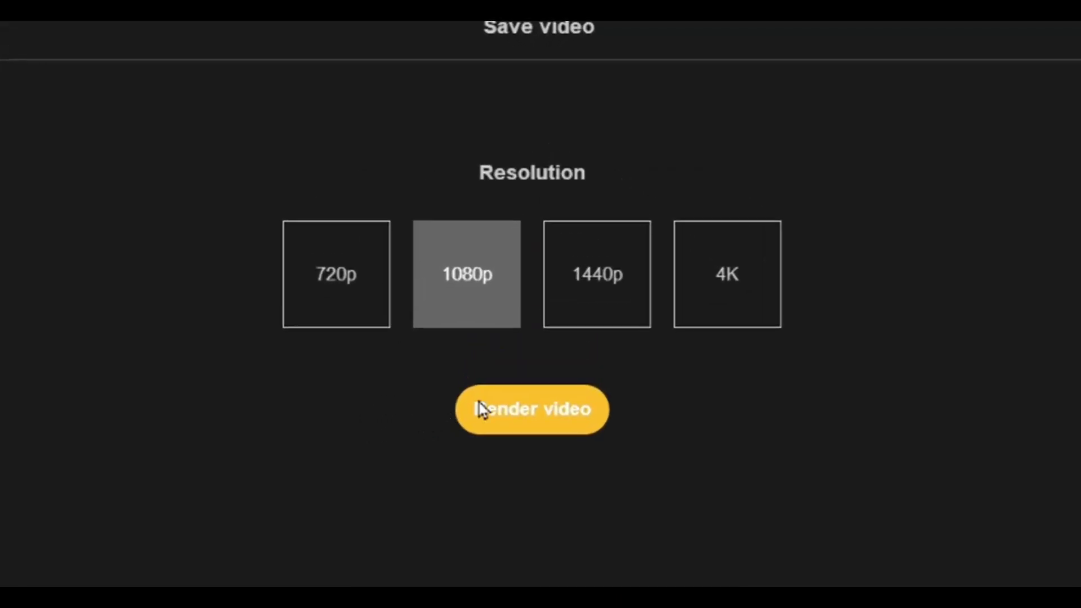
pyautogui.moveTo(455, 301)
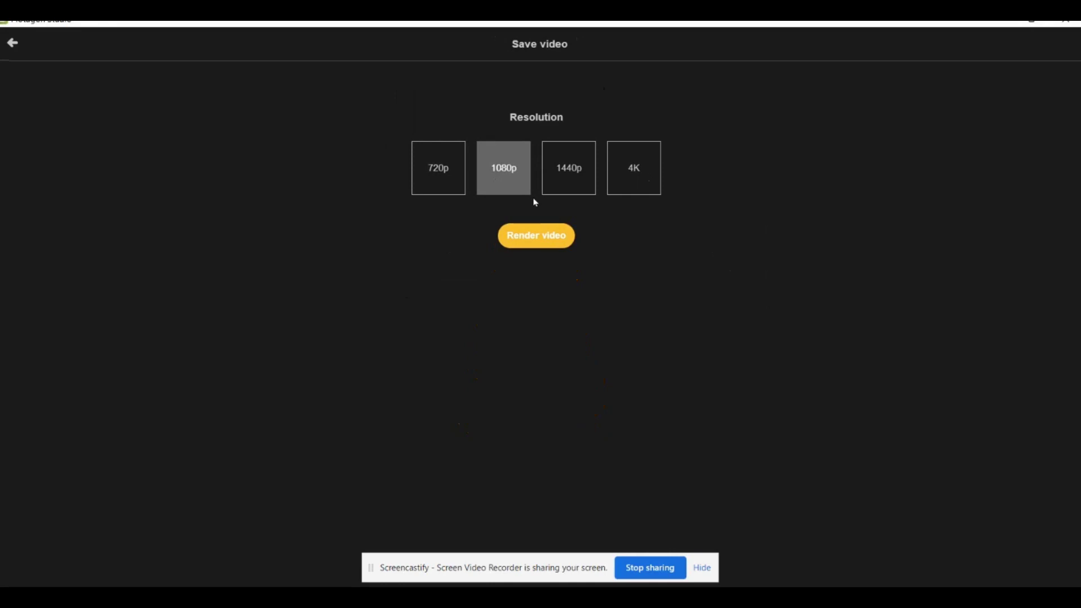
pyautogui.click(535, 245)
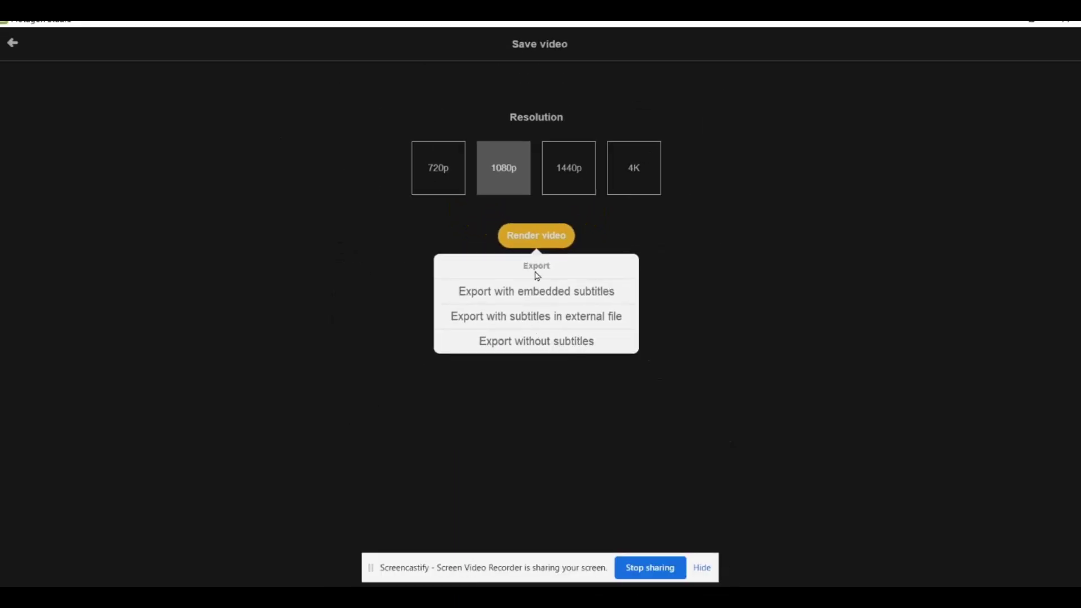
pyautogui.click(537, 342)
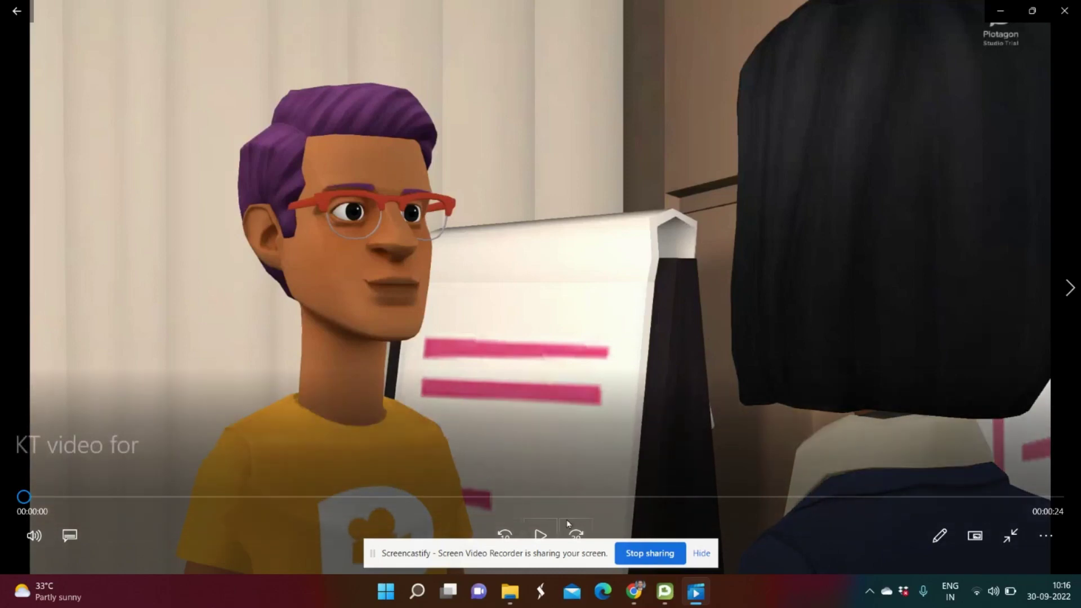
pyautogui.click(538, 537)
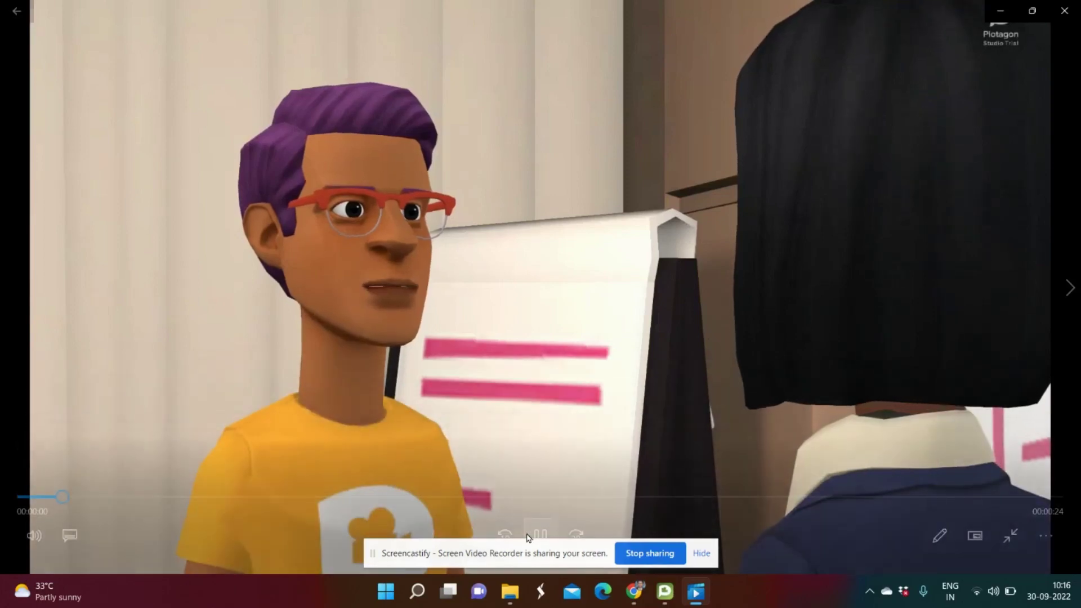